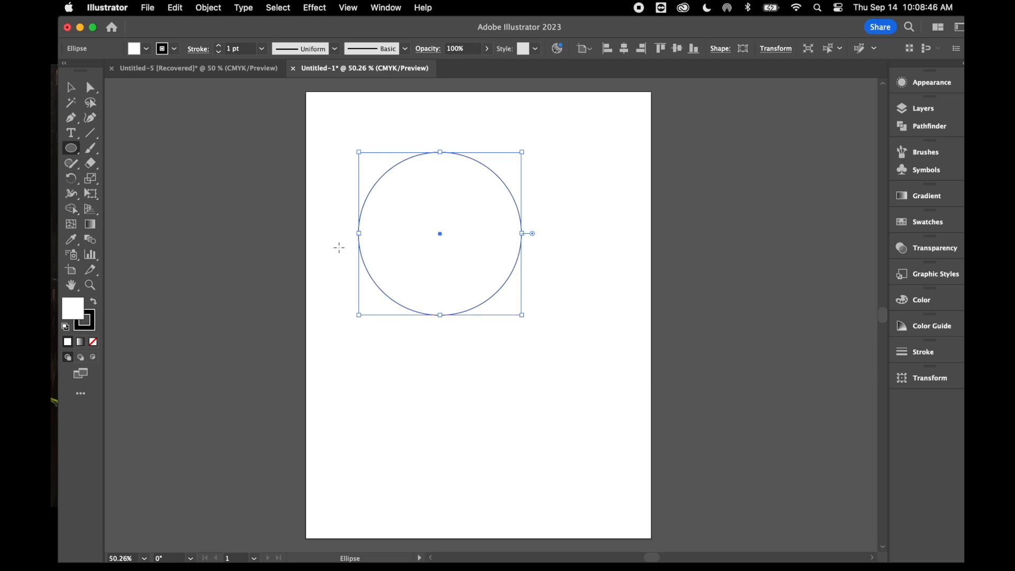
Scale the circle's overlying copy uniformly to 75% around its centre, previewing the change
left_click(210, 8)
mouse_move(221, 30)
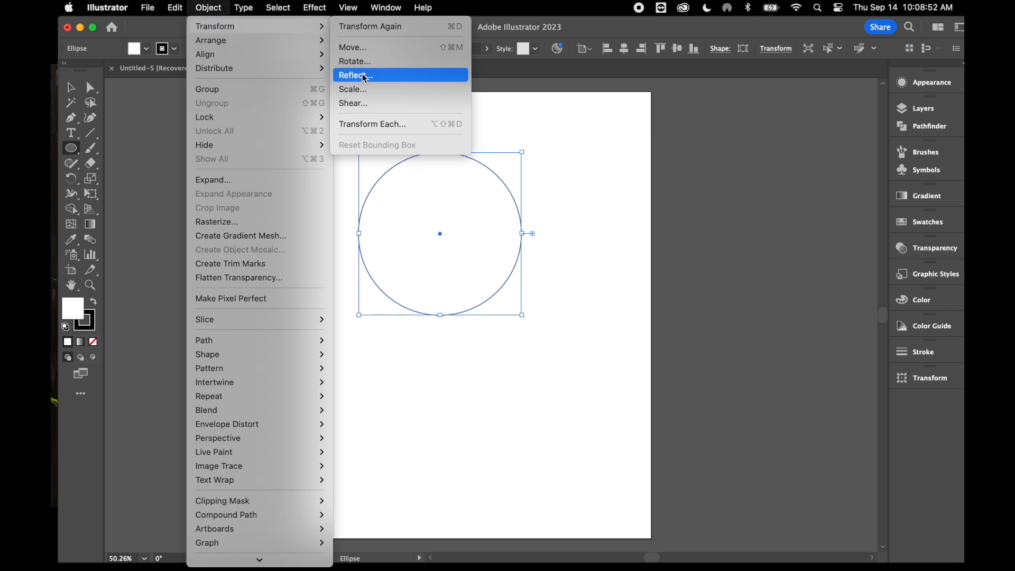
left_click(372, 89)
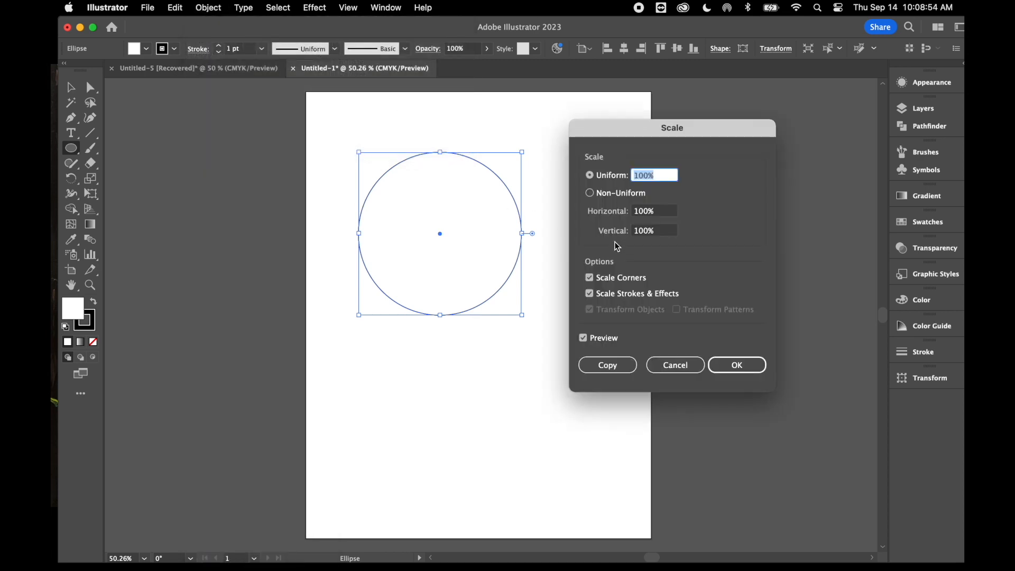
left_click(649, 176)
left_click_drag(649, 176, 633, 177)
type("75")
left_click(583, 338)
left_click(586, 339)
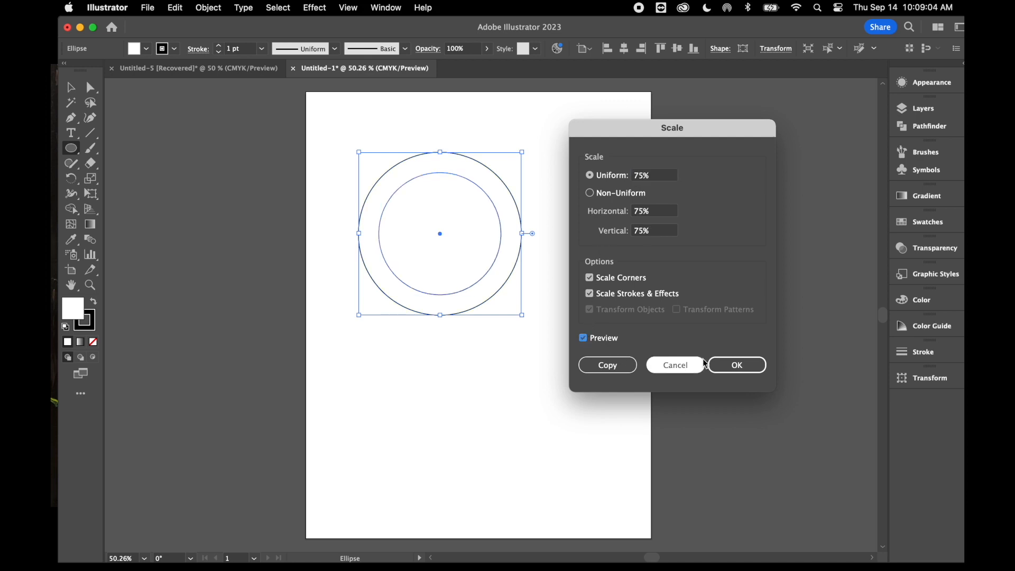
left_click(737, 364)
Paste a copy of the 75% circle in front, in place, and scale it uniformly to 50%
key("v")
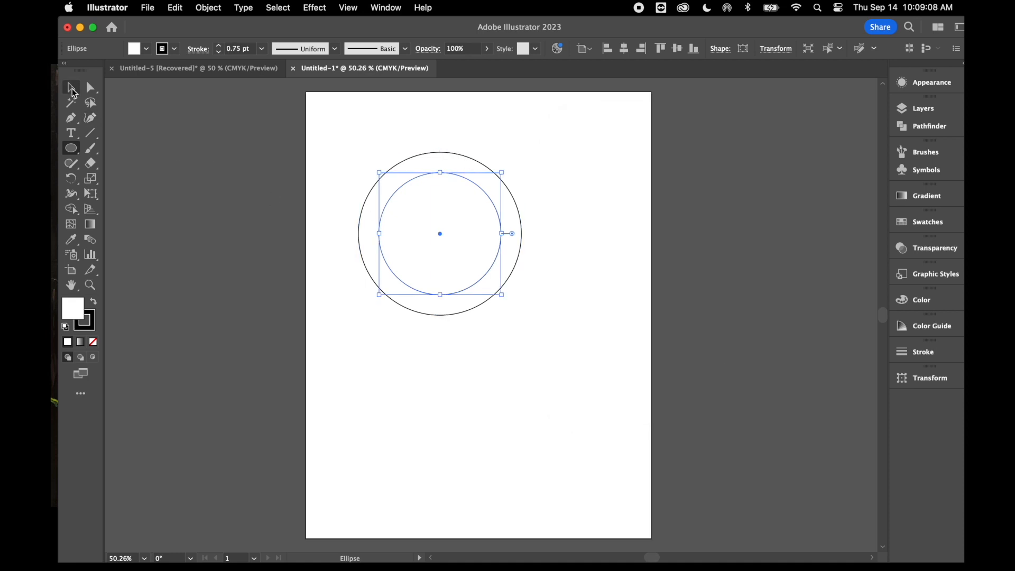
key("a")
key("v")
key("a")
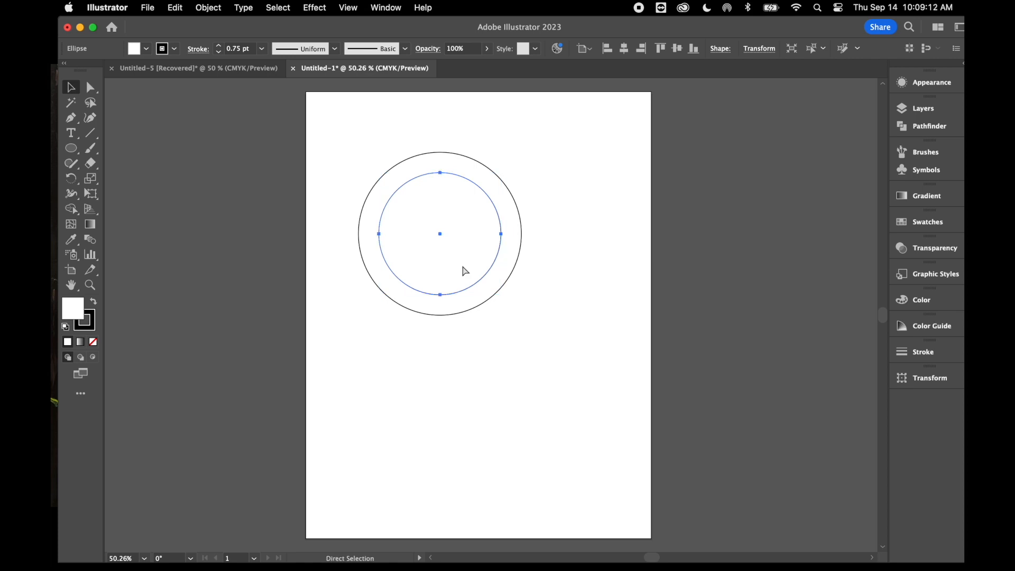
key("v")
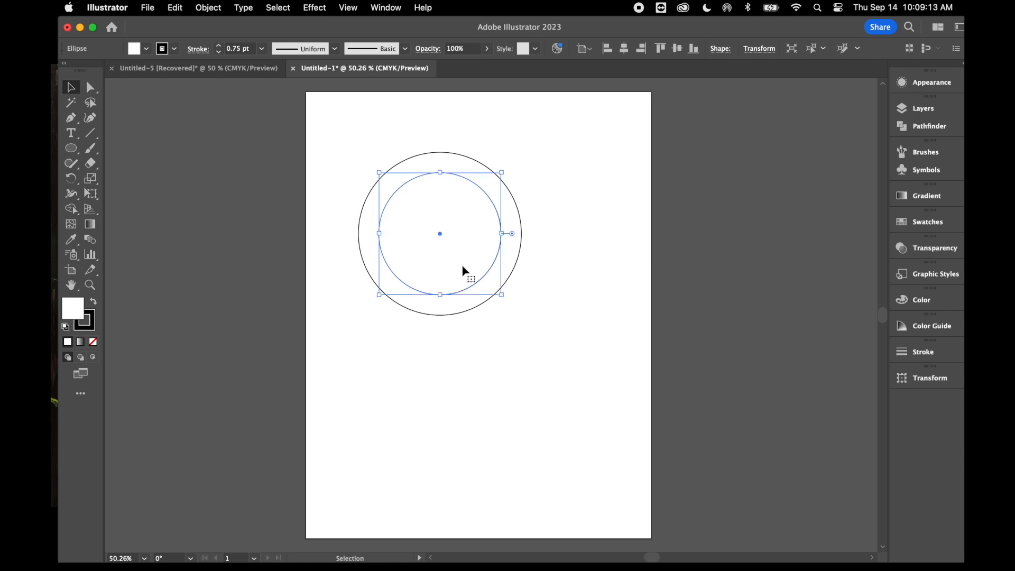
right_click(450, 224)
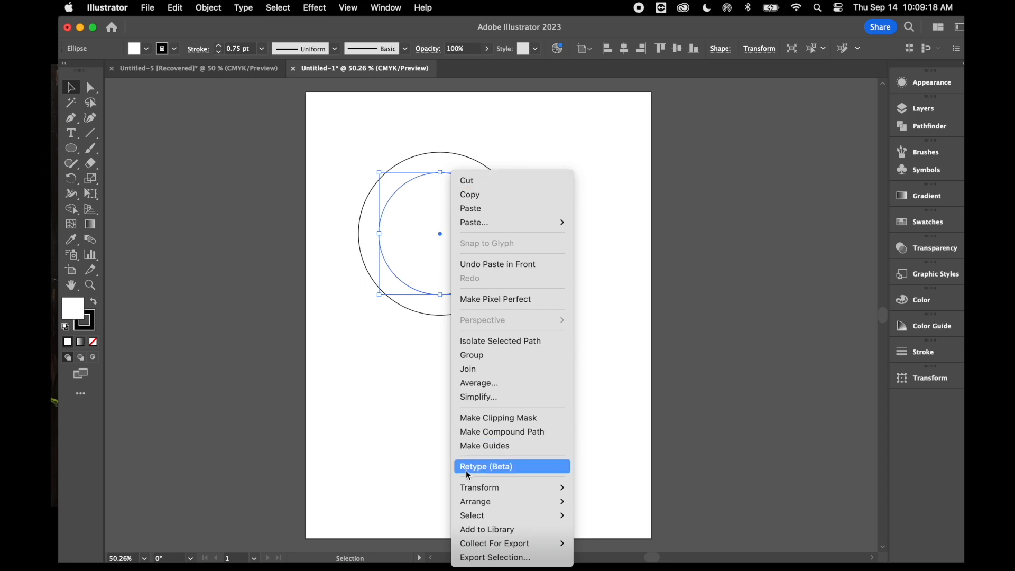
mouse_move(475, 491)
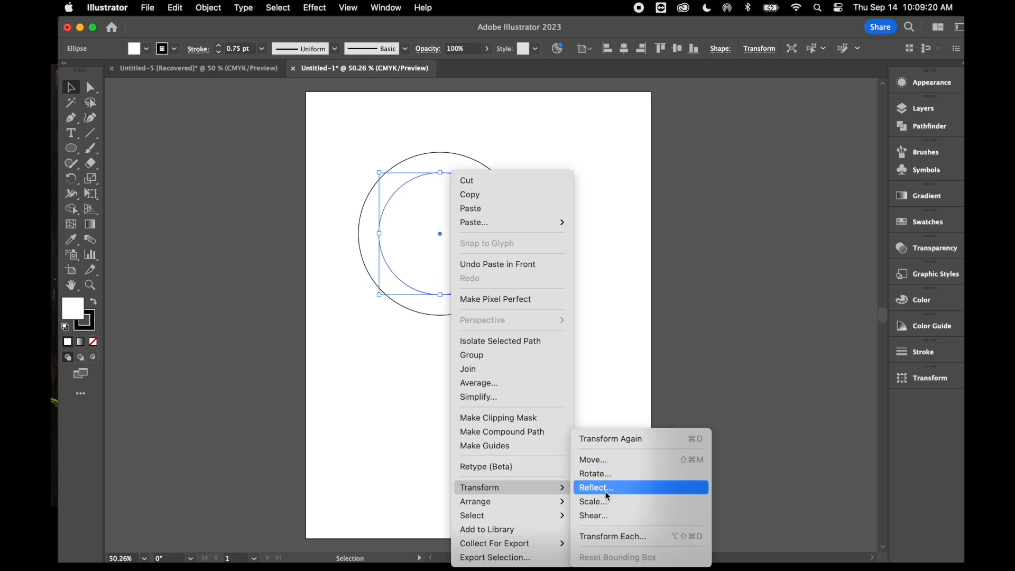
left_click(592, 501)
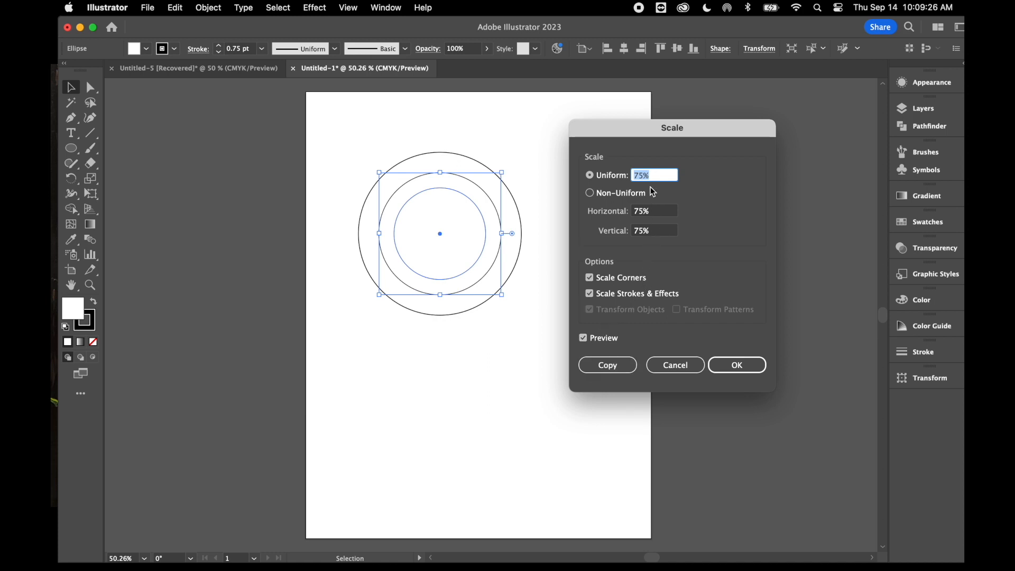
type("50")
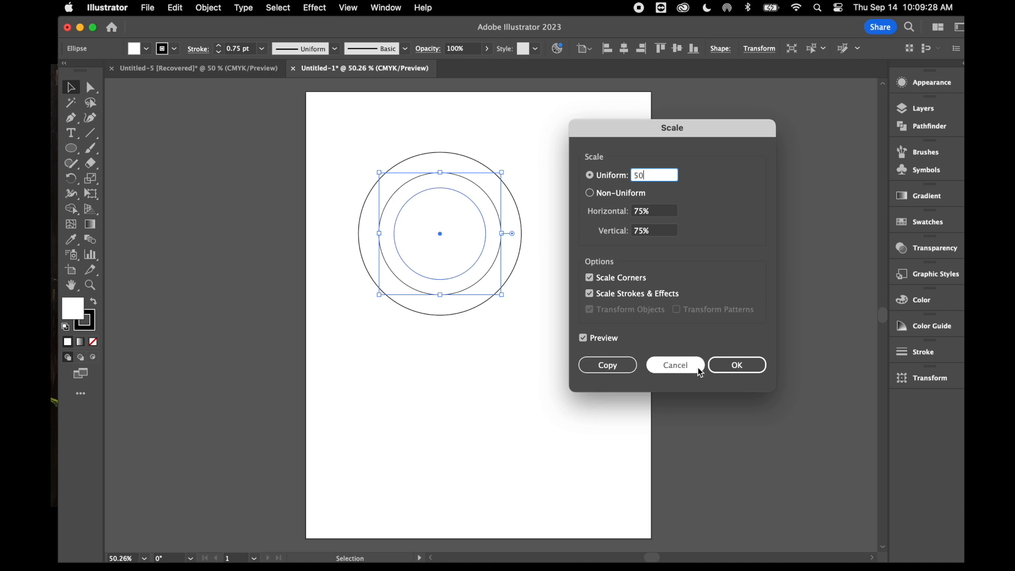
left_click(738, 365)
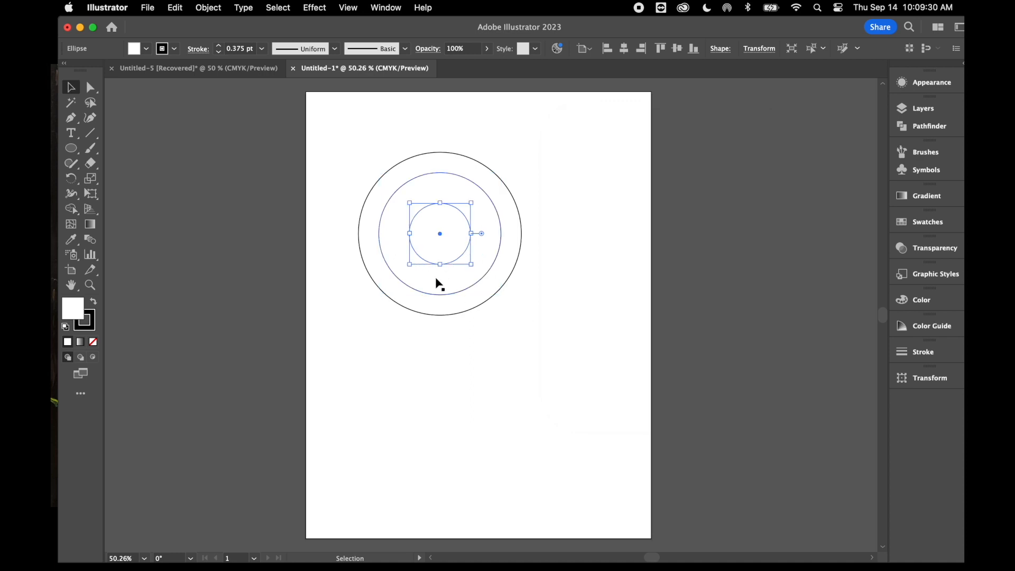
Paste a copy of the smallest circle in front, in place, and scale it uniformly to 50% to form a fourth concentric circle
key("a")
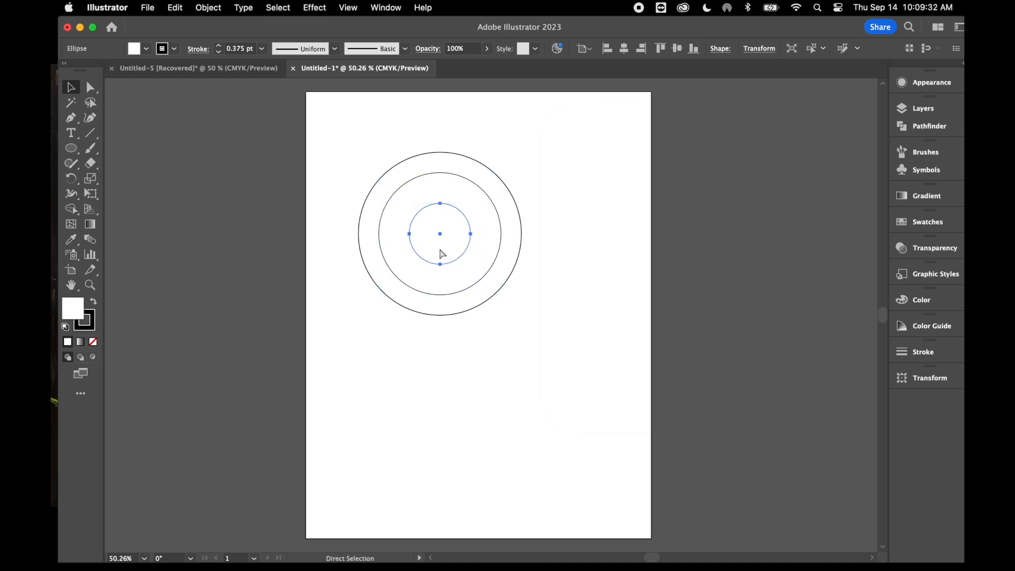
key("super+f")
key("v")
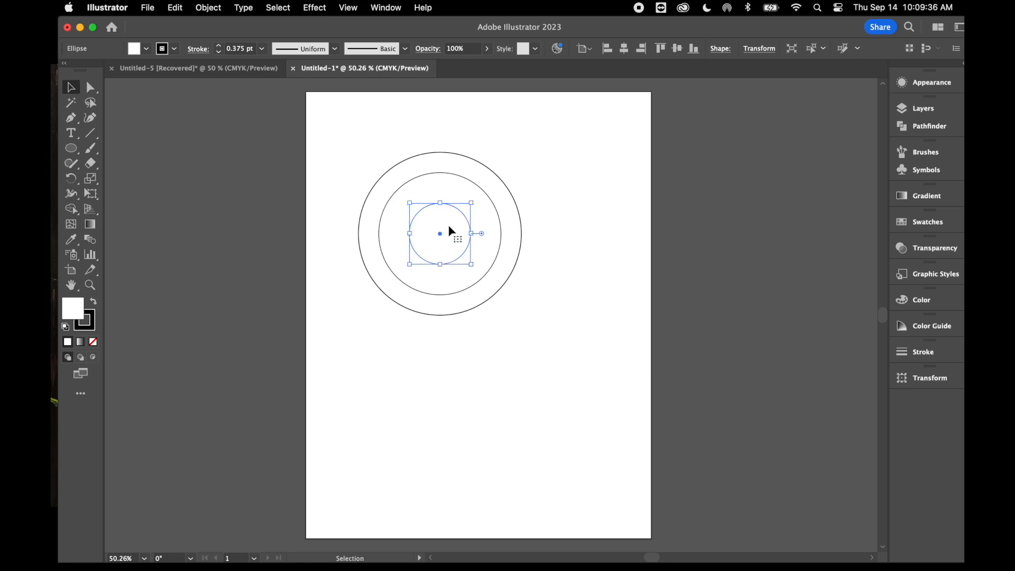
right_click(449, 226)
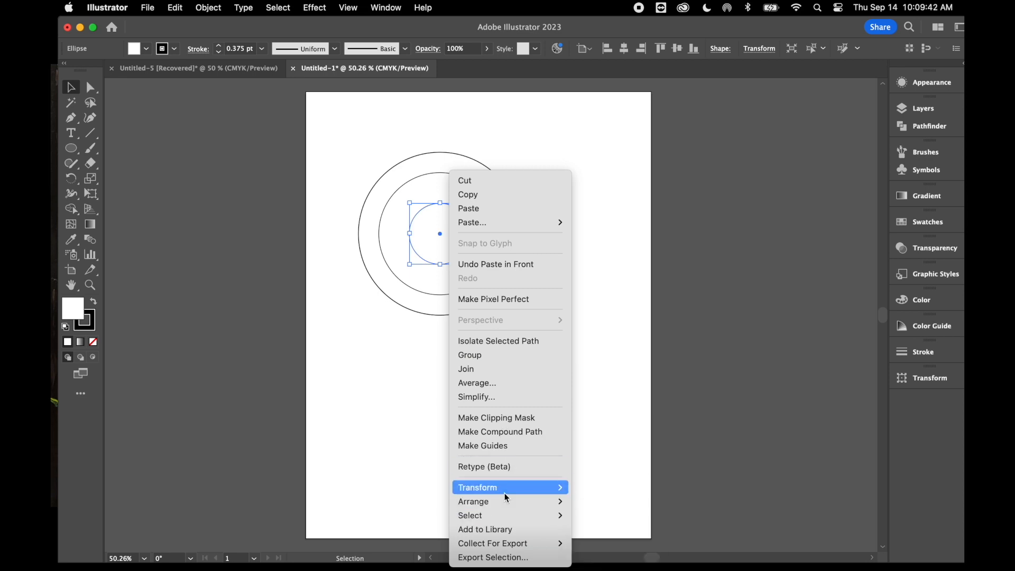
mouse_move(504, 491)
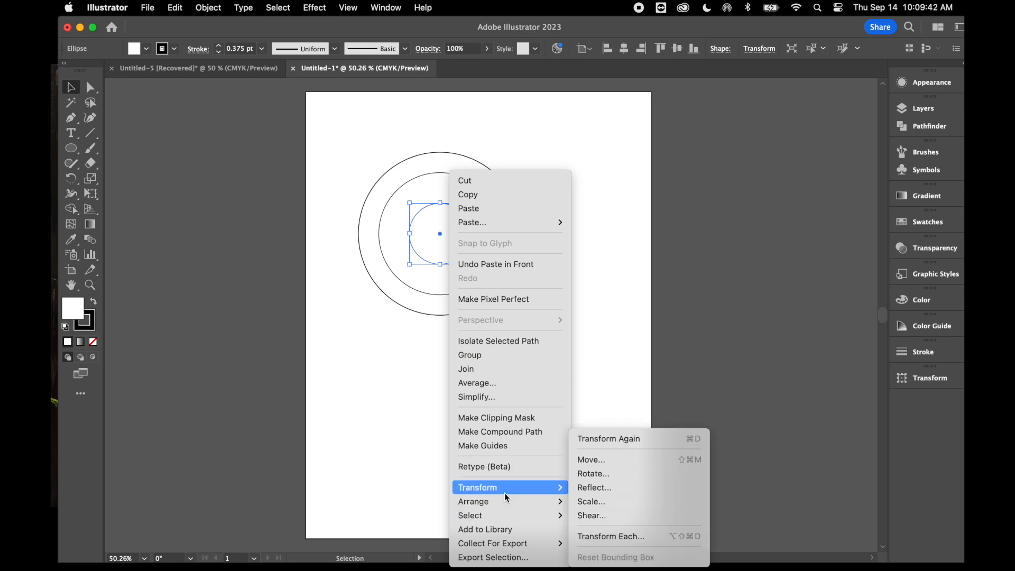
left_click(597, 501)
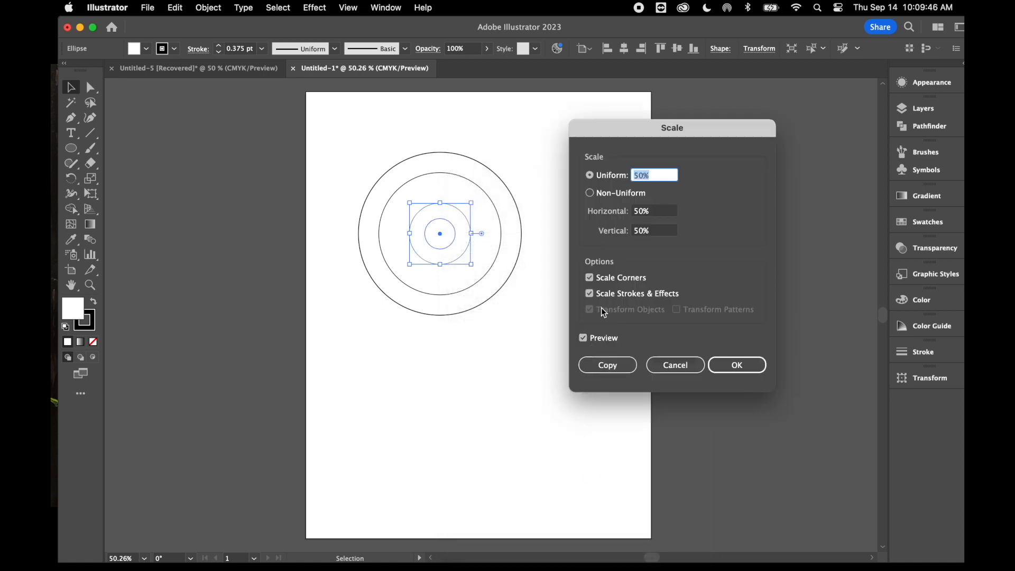
left_click(733, 363)
left_click(735, 366)
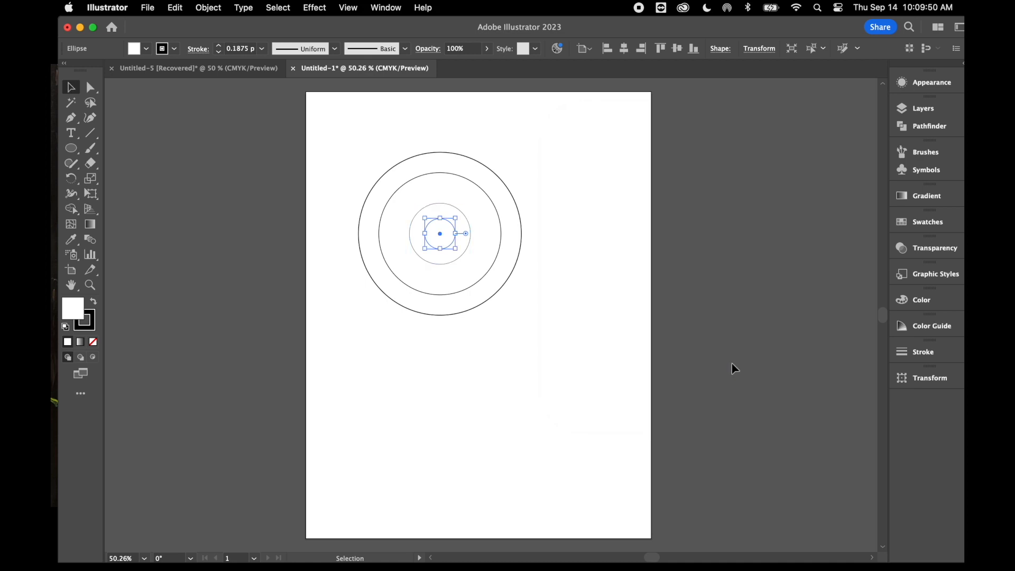
Select all four concentric circles and split them into separate rings with the Pathfinder Divide operation
left_click(377, 148)
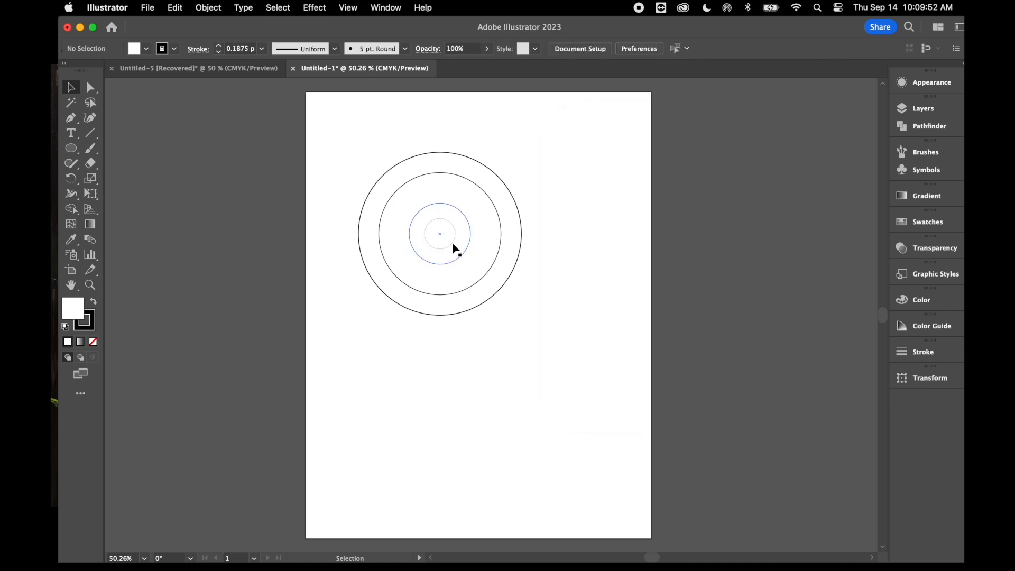
left_click_drag(340, 169, 527, 363)
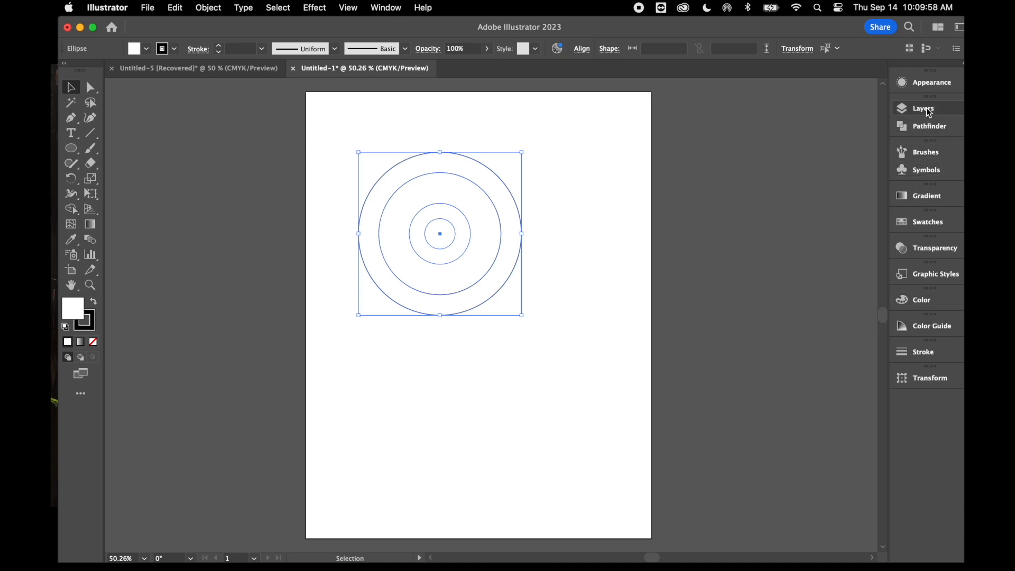
left_click(929, 125)
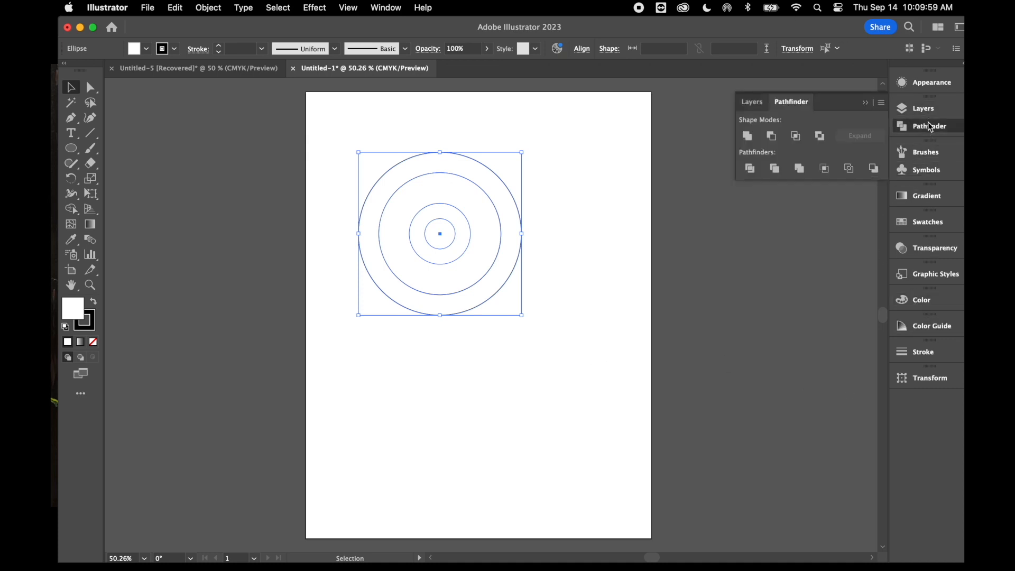
left_click(387, 8)
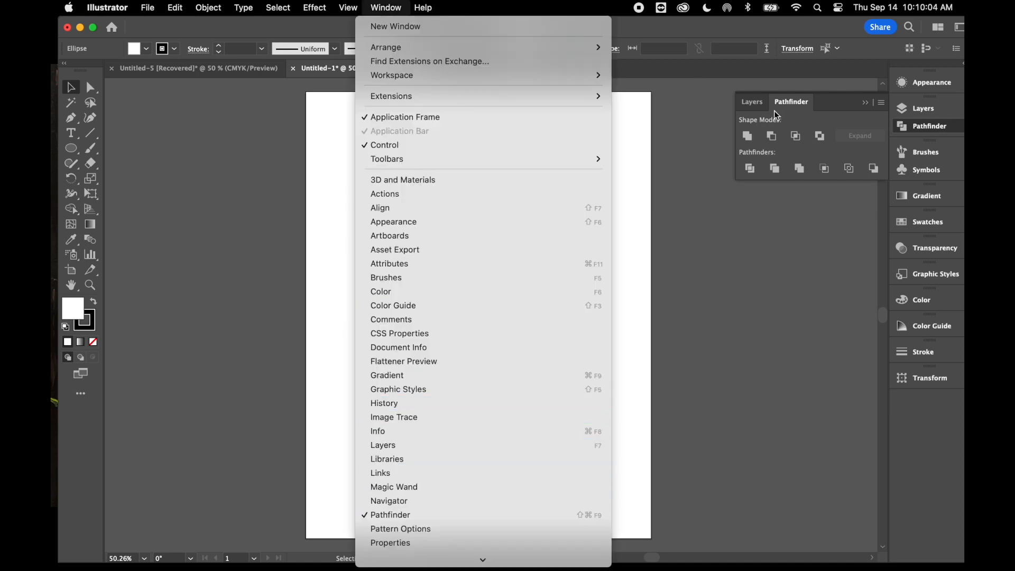
left_click(754, 169)
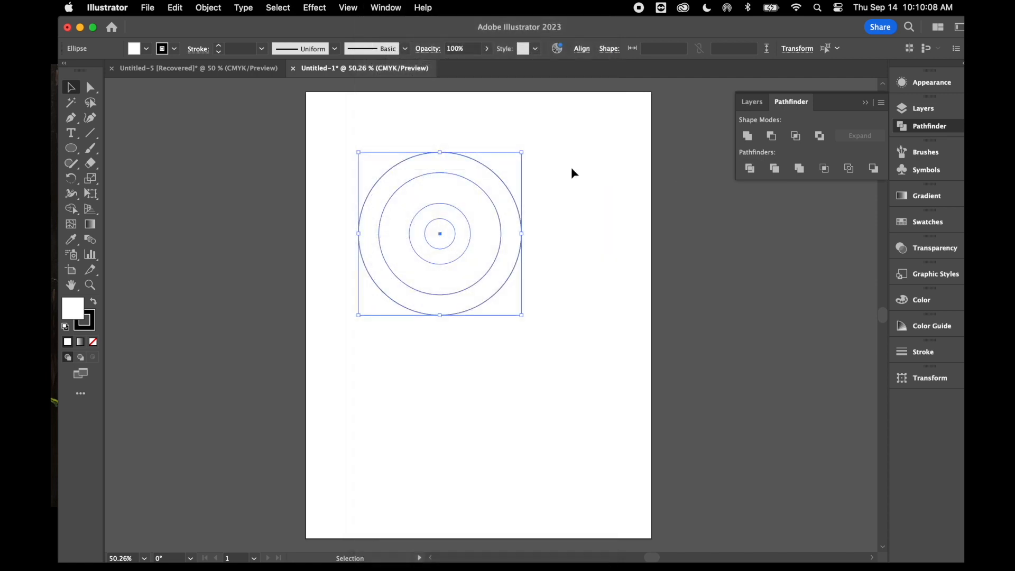
left_click(370, 122)
left_click_drag(370, 122, 596, 327)
left_click(751, 169)
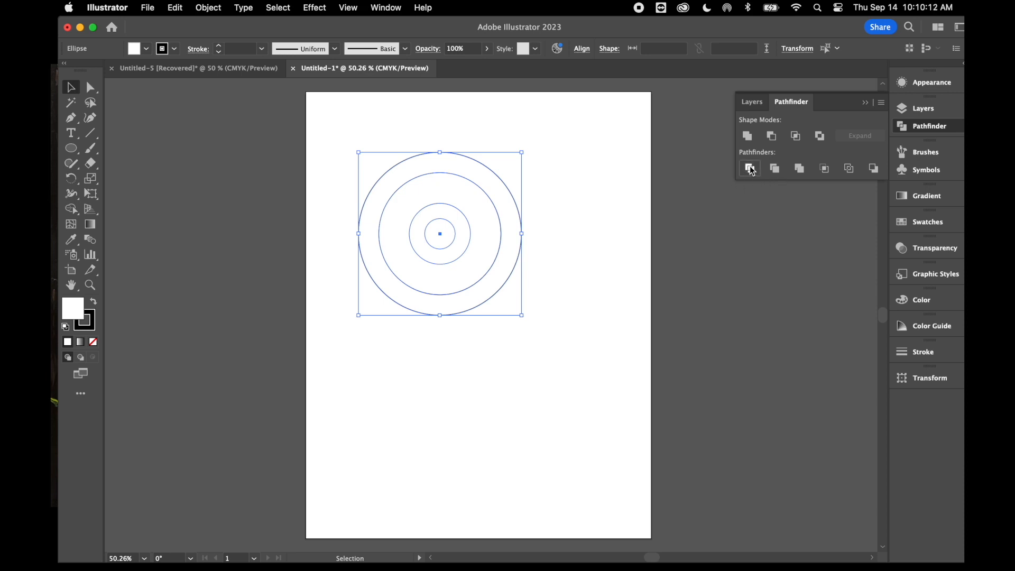
Ungroup the divided circles so that each ring is a separate object
left_click(543, 290)
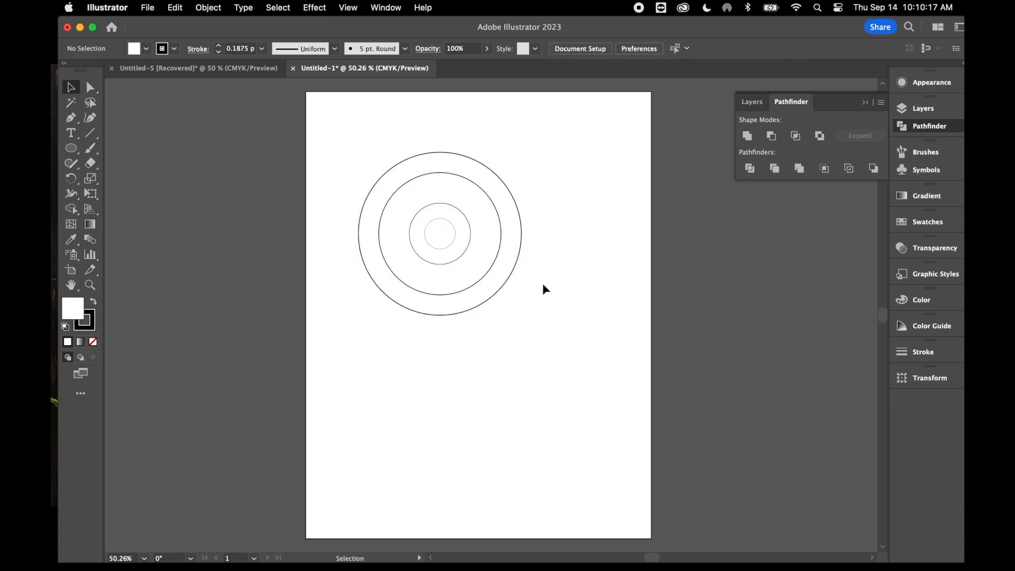
left_click(485, 259)
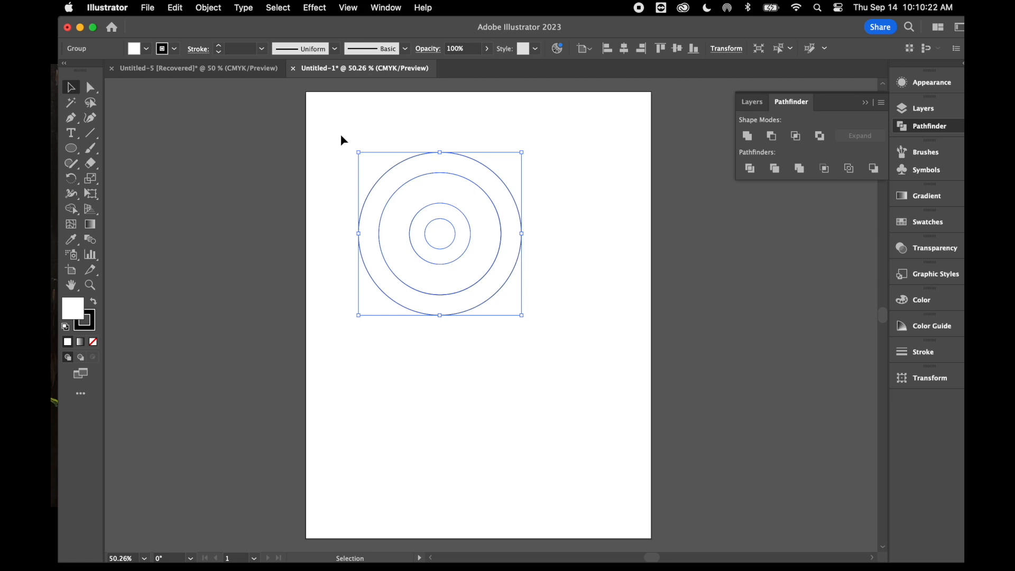
left_click(208, 8)
mouse_move(234, 114)
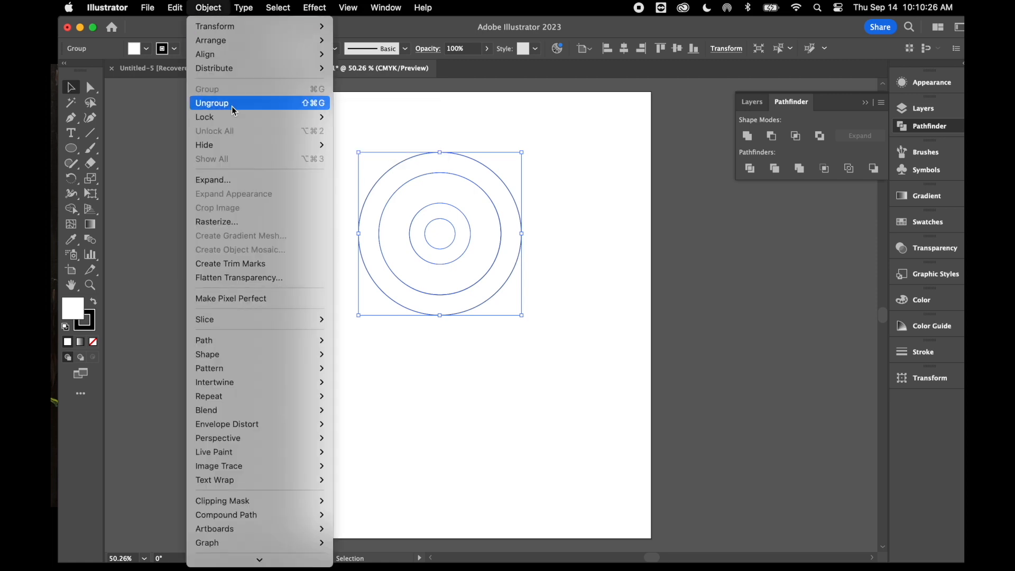
left_click(233, 103)
right_click(441, 265)
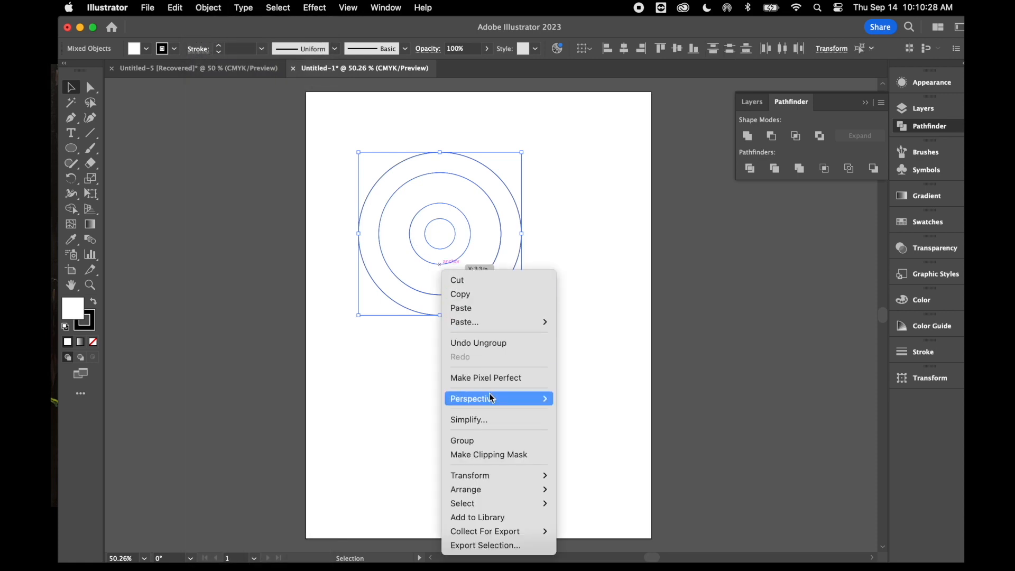
left_click(549, 199)
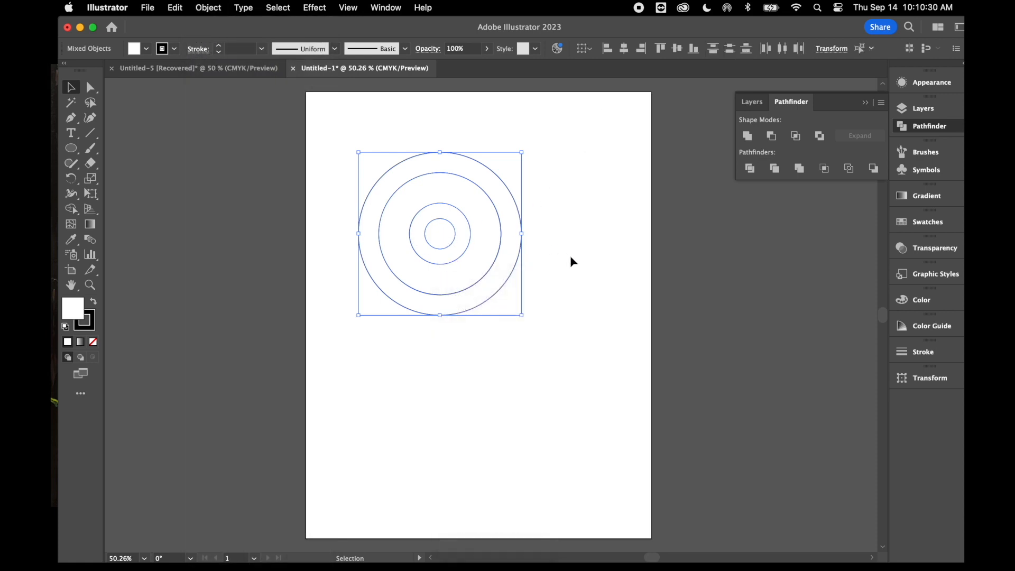
Delete the small centre circle, leaving a hole in the middle of the rings
left_click(571, 258)
left_click(449, 236)
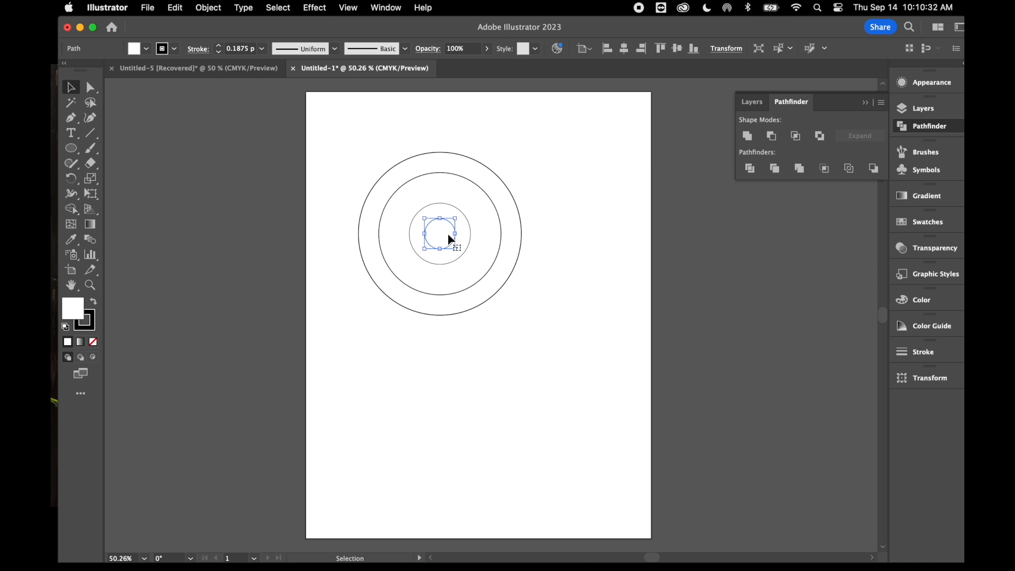
key("Delete")
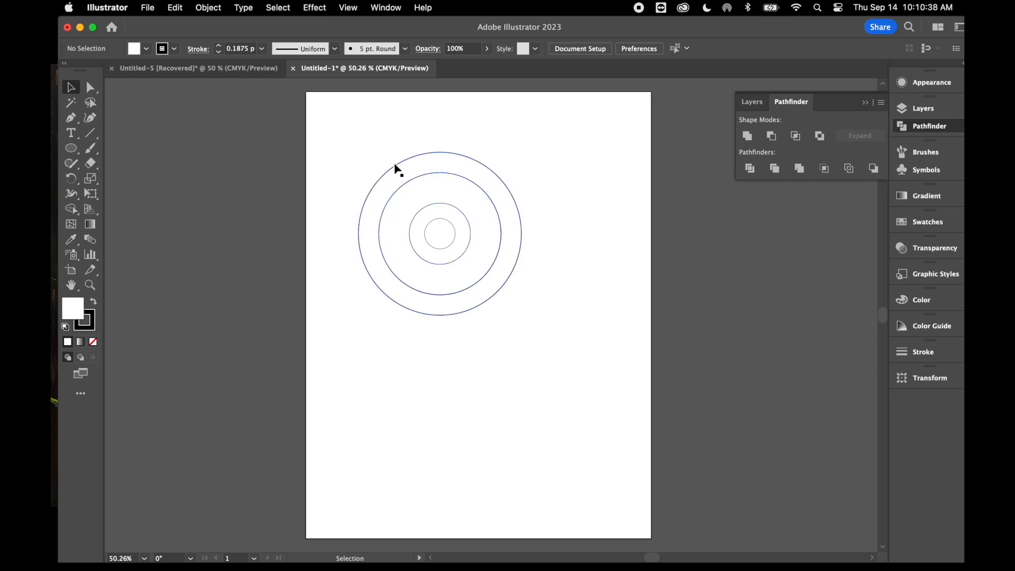
Fill all the remaining rings with the tan brown swatch and deselect them
left_click(435, 219)
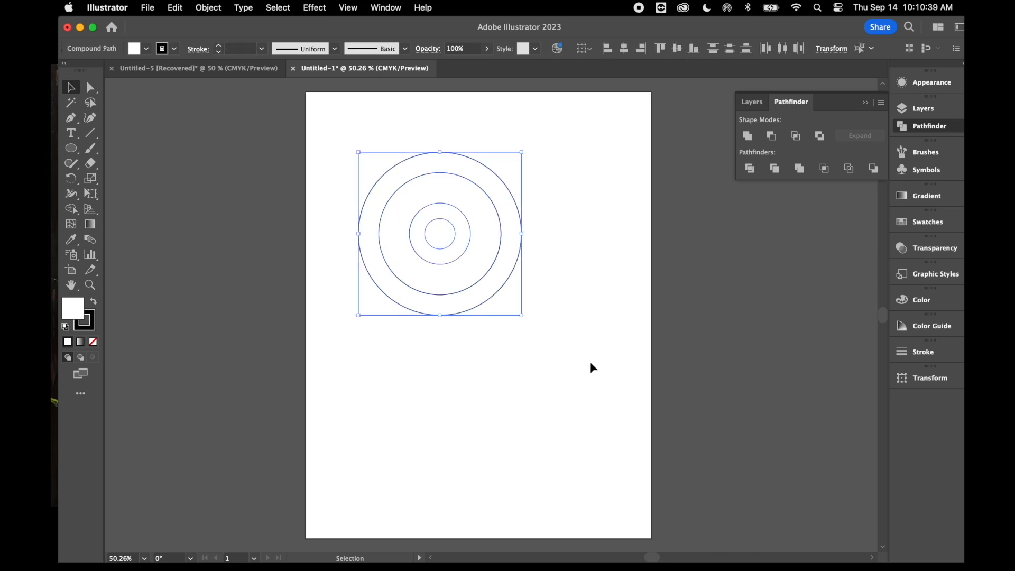
left_click(909, 222)
left_click(797, 274)
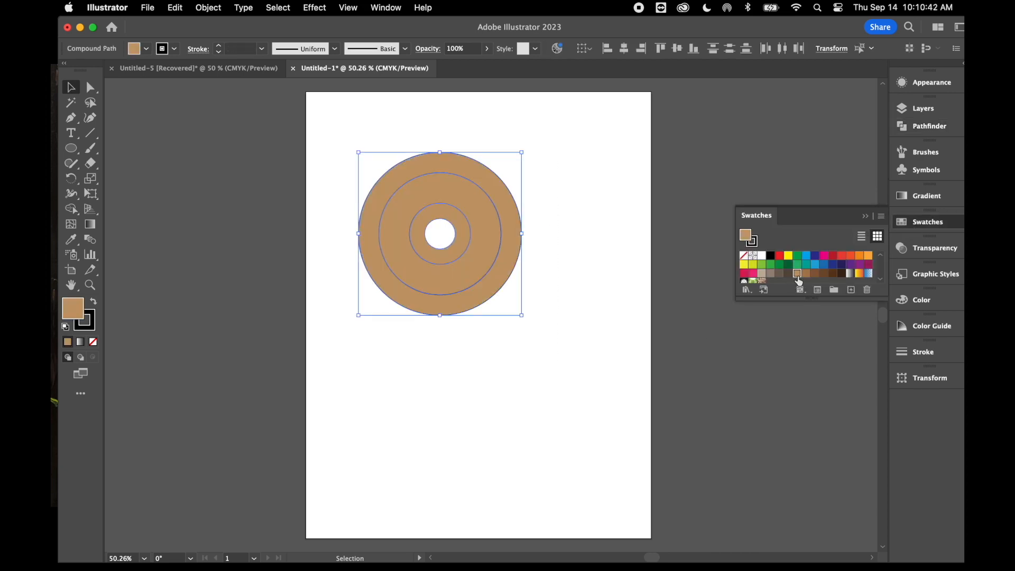
left_click(566, 340)
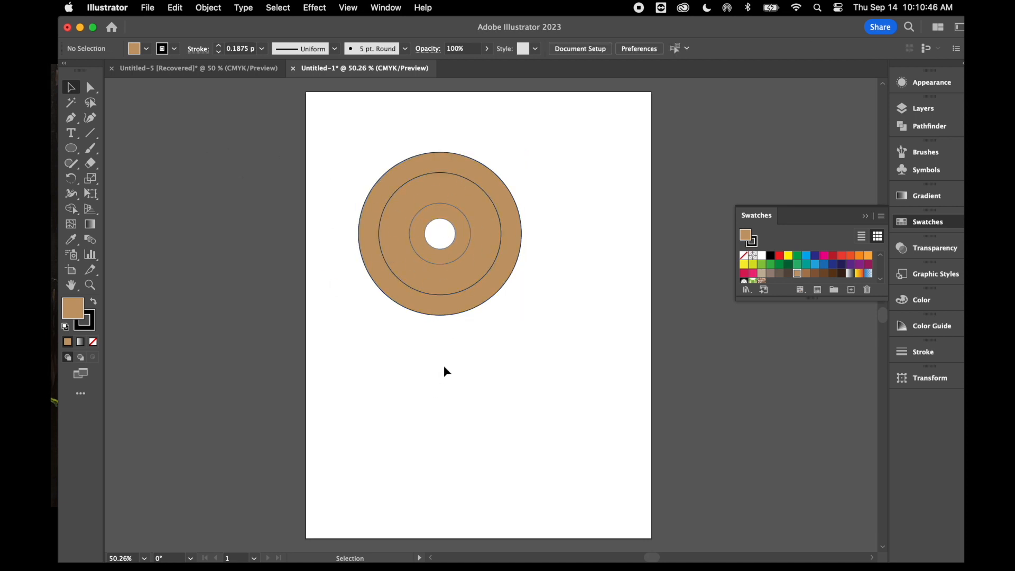
Select all the tan rings, copy them and paste a duplicate set onto the artboard
left_click_drag(360, 161, 521, 317)
key("a")
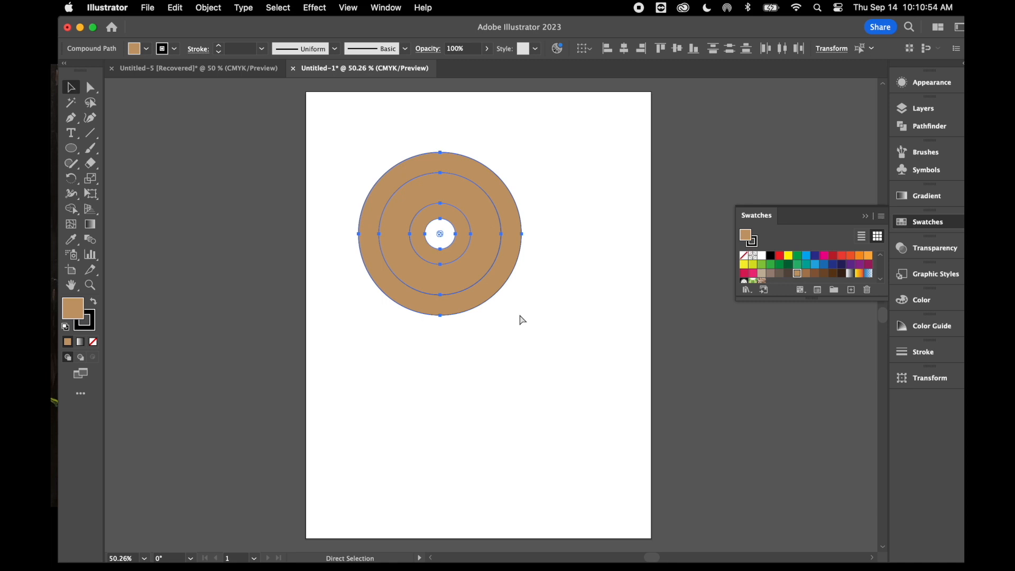
key("v")
left_click_drag(337, 144, 589, 365)
key("a")
key("super+c")
key("super+v")
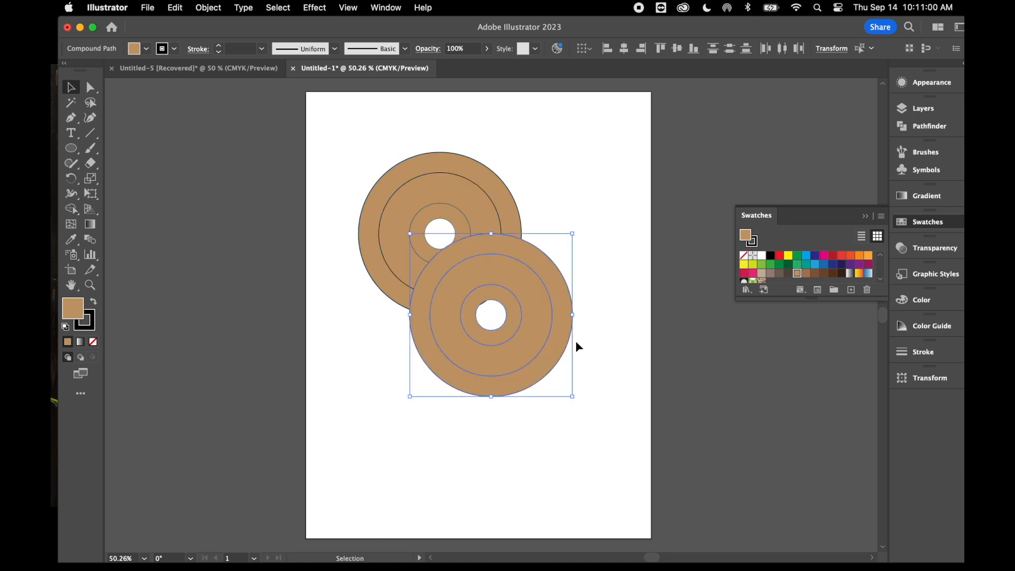
Move the duplicate ring set below and to the right of the original so they no longer overlap, and deselect it
left_click_drag(551, 280, 578, 373)
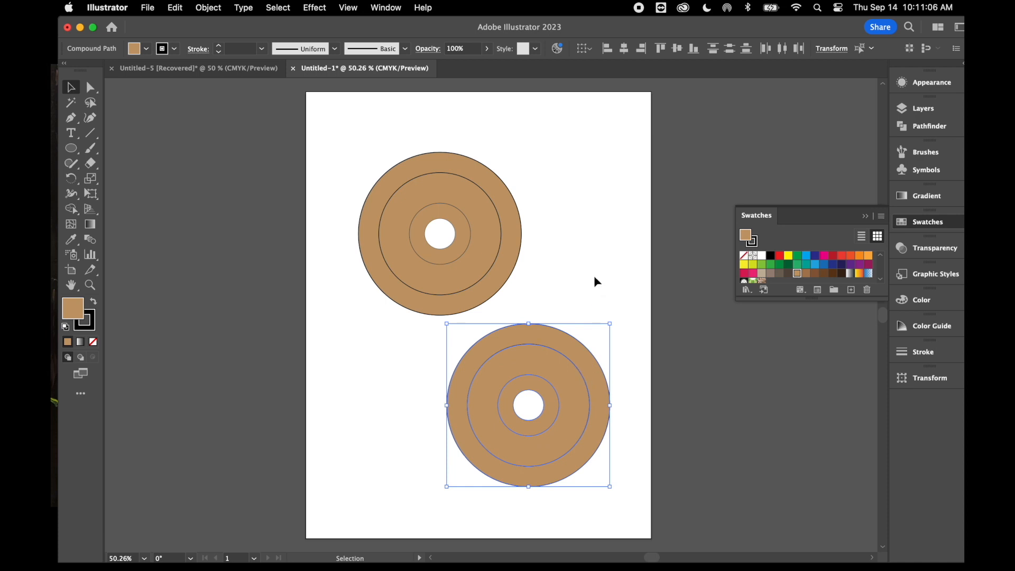
left_click(594, 276)
Select the whole duplicate ring set and start scaling it with a uniform value of 75%
left_click_drag(417, 373, 649, 475)
left_click(210, 8)
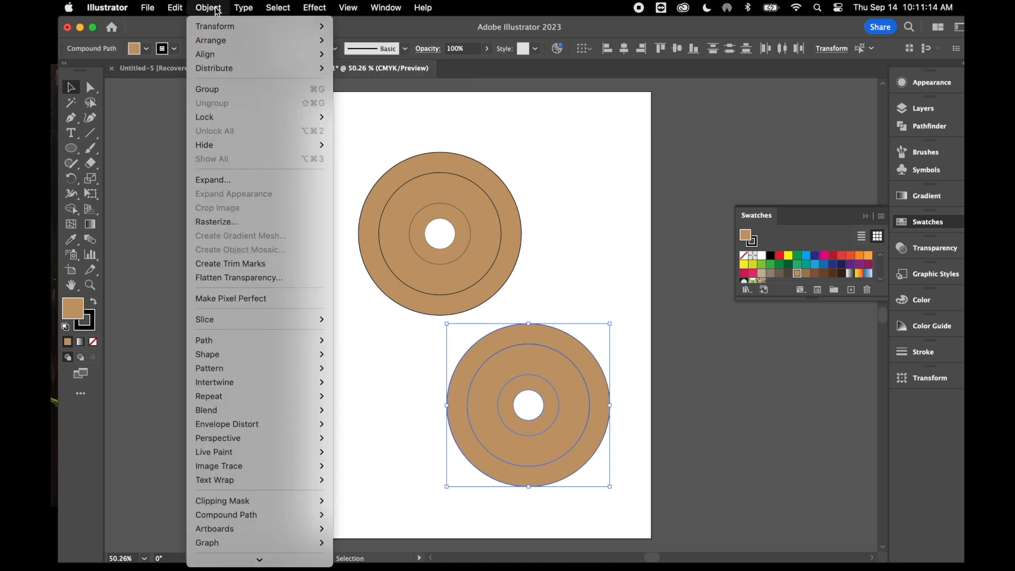
mouse_move(224, 29)
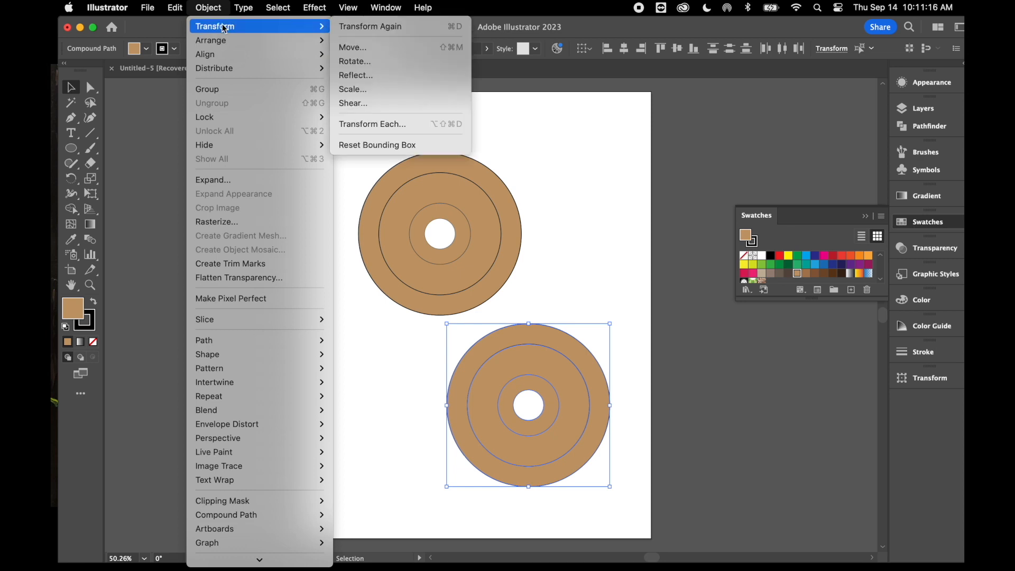
left_click(403, 89)
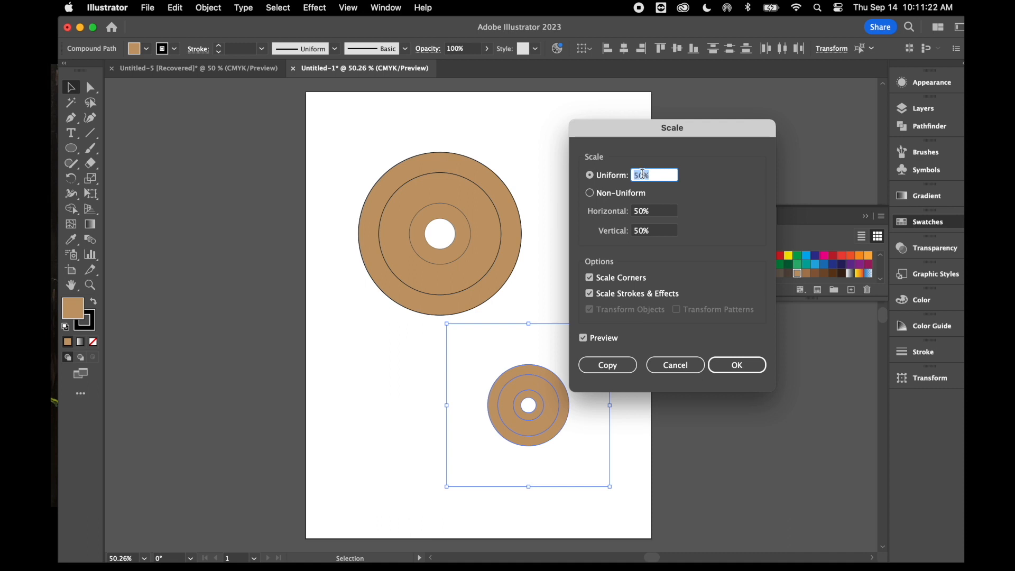
type("75")
left_click(582, 338)
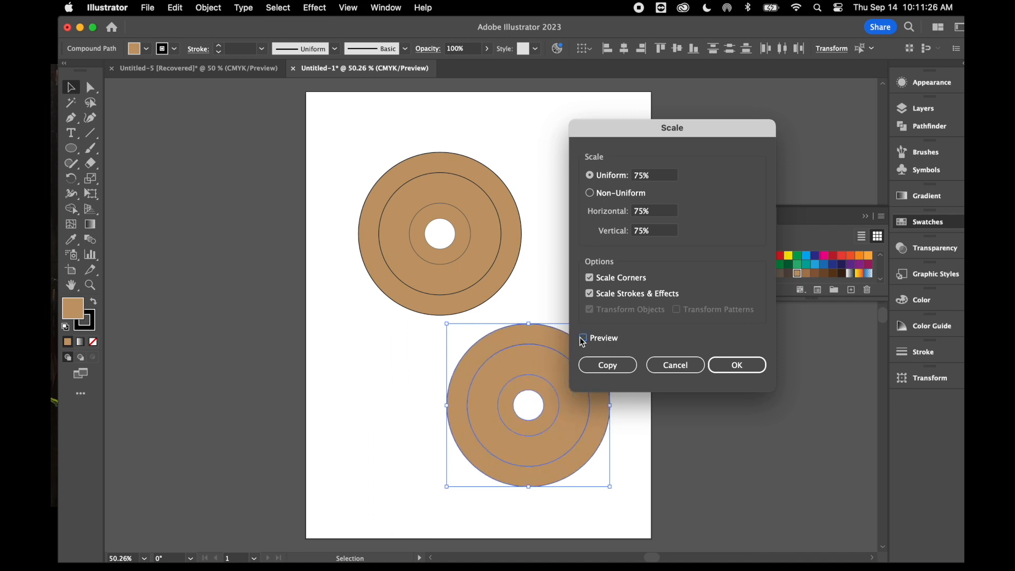
Try a uniform scale of 65% on the duplicate rings and compare the preview with the unscaled size
left_click(644, 174)
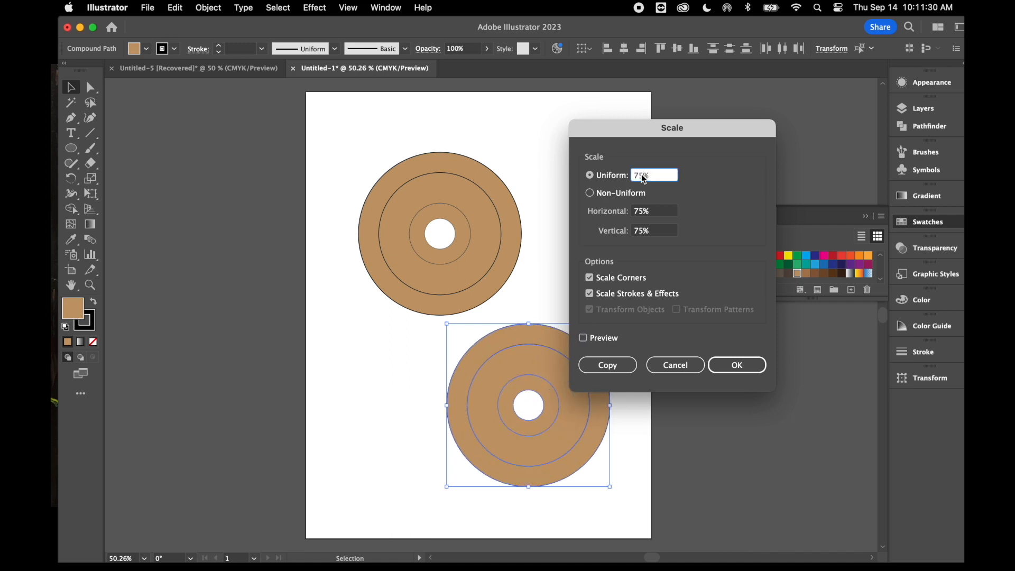
key("BackSpace")
key("BackSpace")
type("65")
left_click(583, 339)
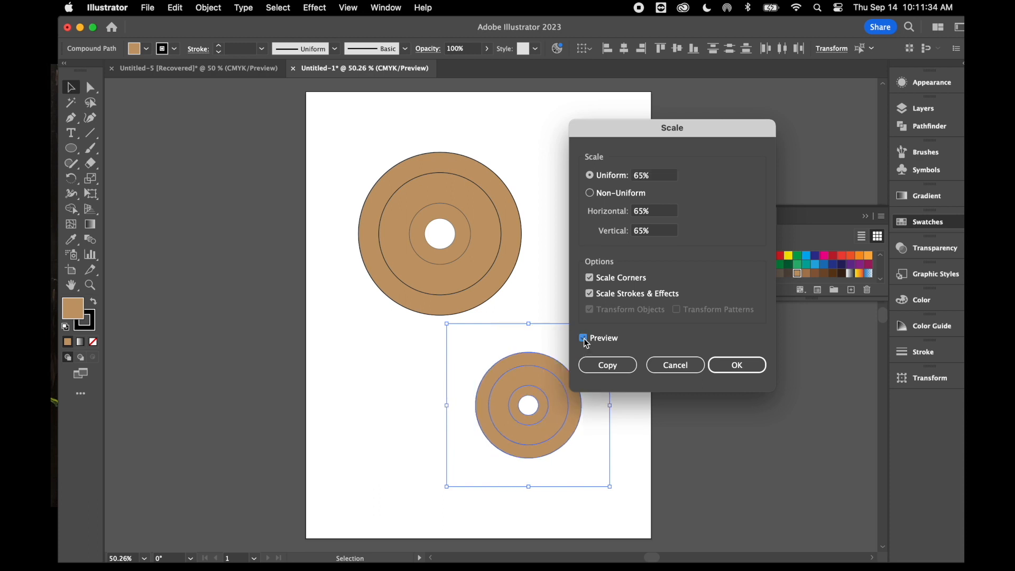
left_click(583, 338)
left_click(583, 338)
Set the duplicate rings' uniform scale to 85%, apply it and deselect them
left_click(645, 175)
left_click_drag(645, 175, 628, 175)
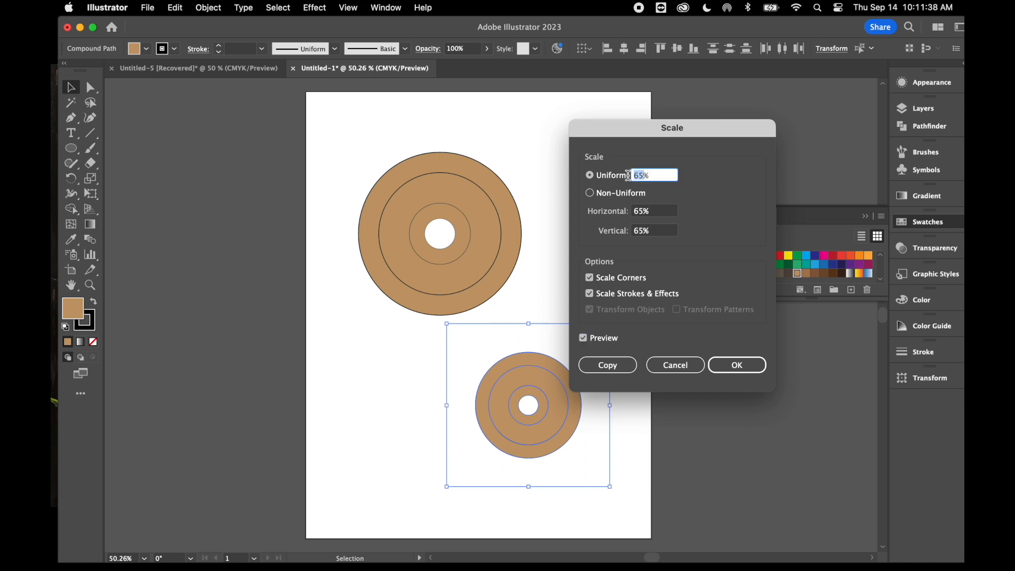
type("85")
left_click(583, 338)
left_click(584, 338)
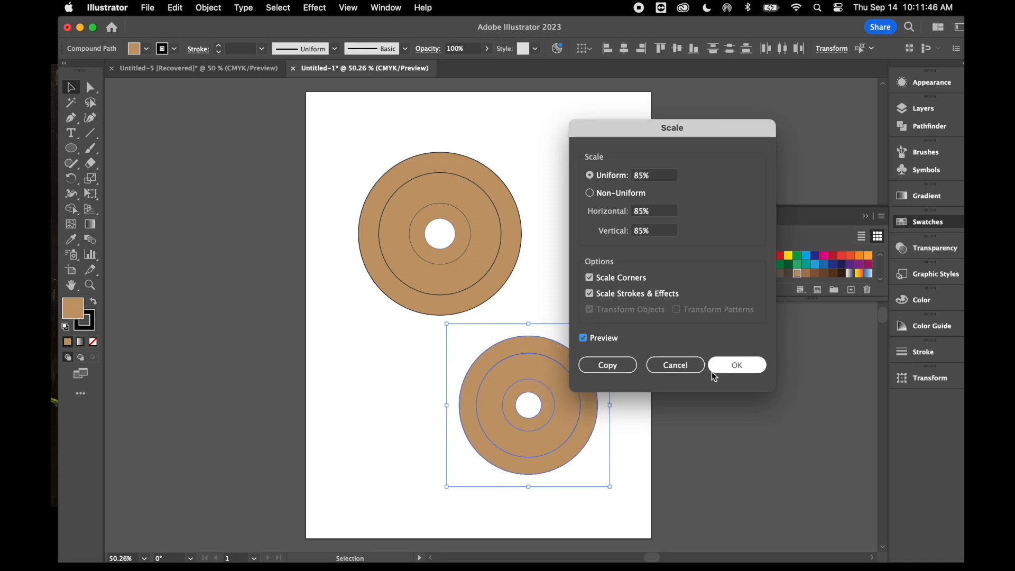
left_click(737, 367)
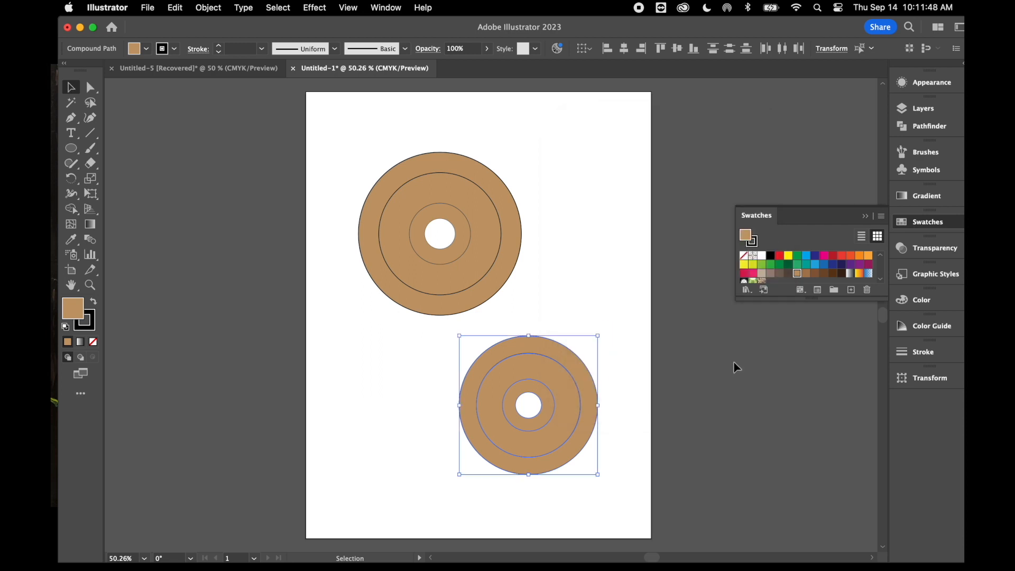
left_click(315, 351)
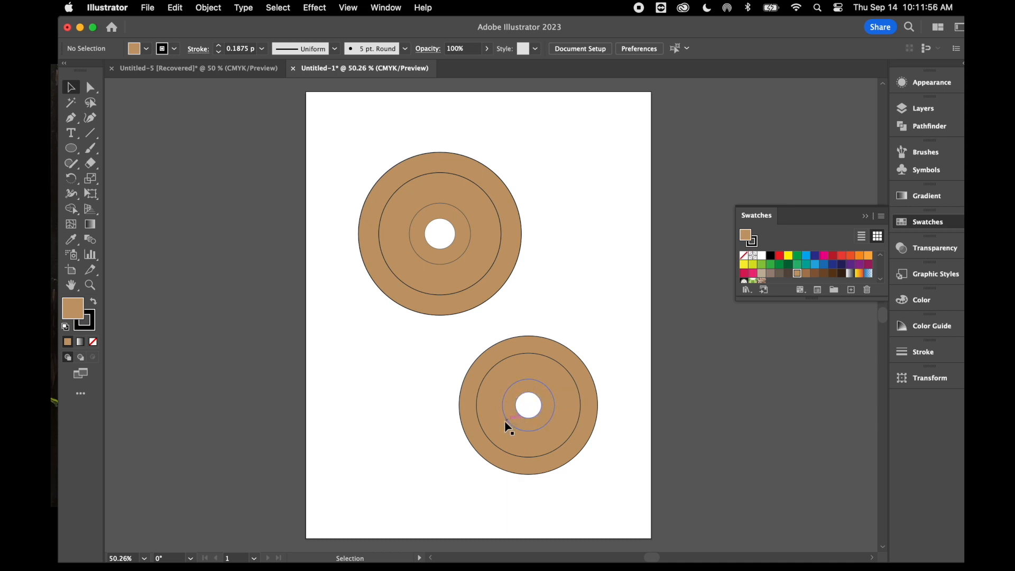
Select all four anchor points of the duplicate's centre hole with the Direct Selection tool
key("super+1")
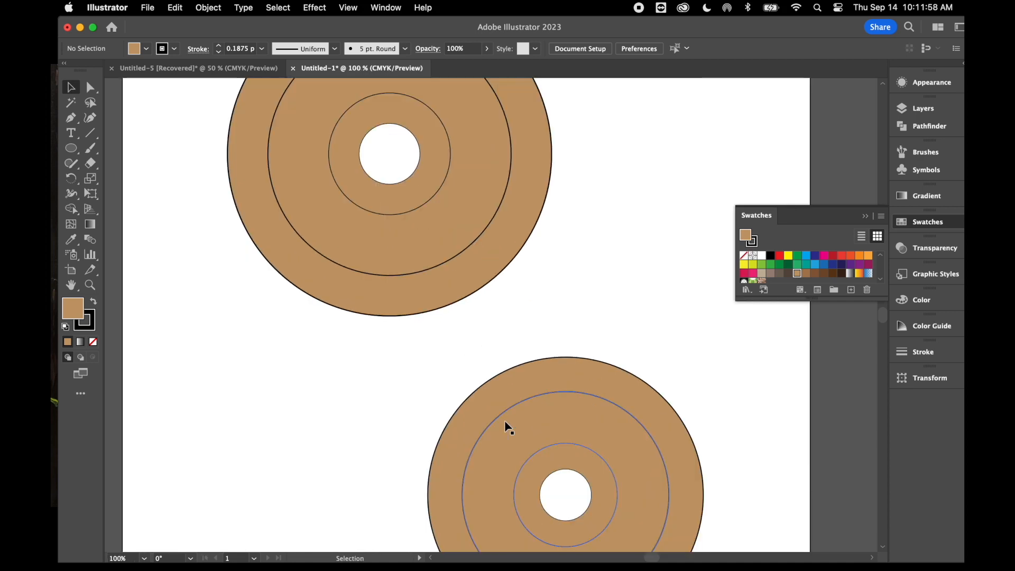
scroll(506, 426, "down", 3)
scroll(507, 426, "down", 2)
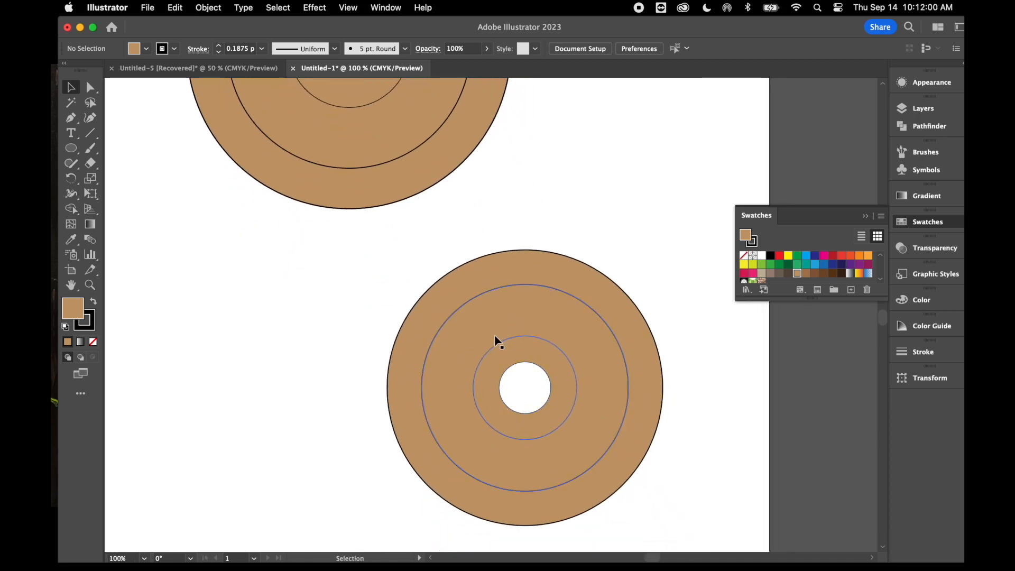
left_click(91, 92)
left_click_drag(526, 363, 526, 365)
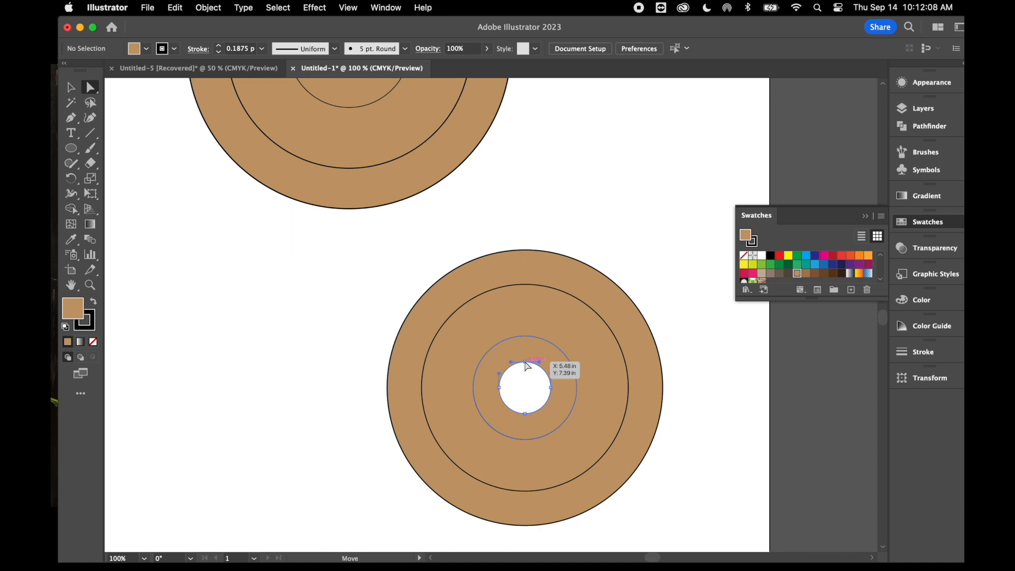
left_click(499, 388, "shift")
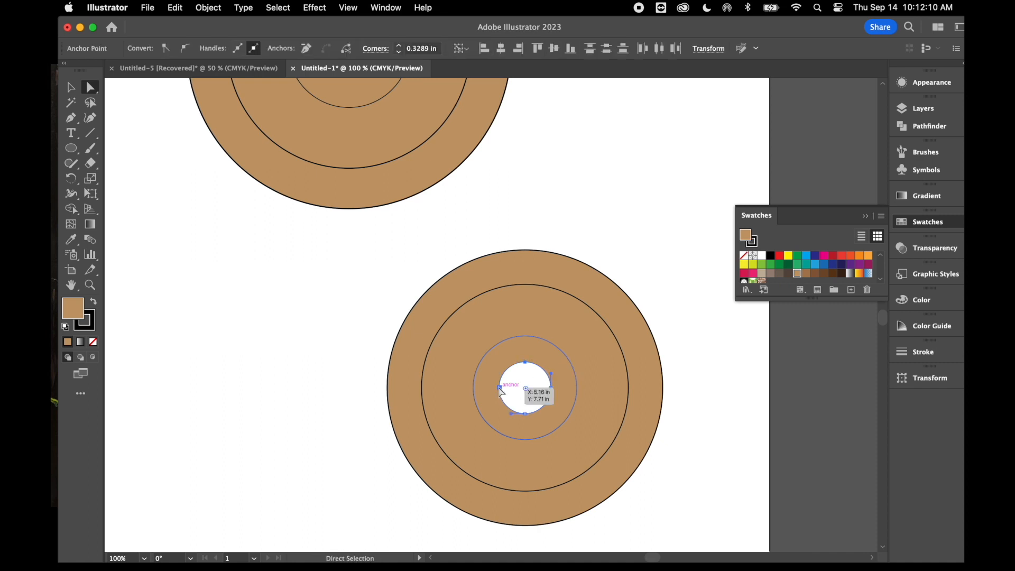
left_click(525, 413, "shift")
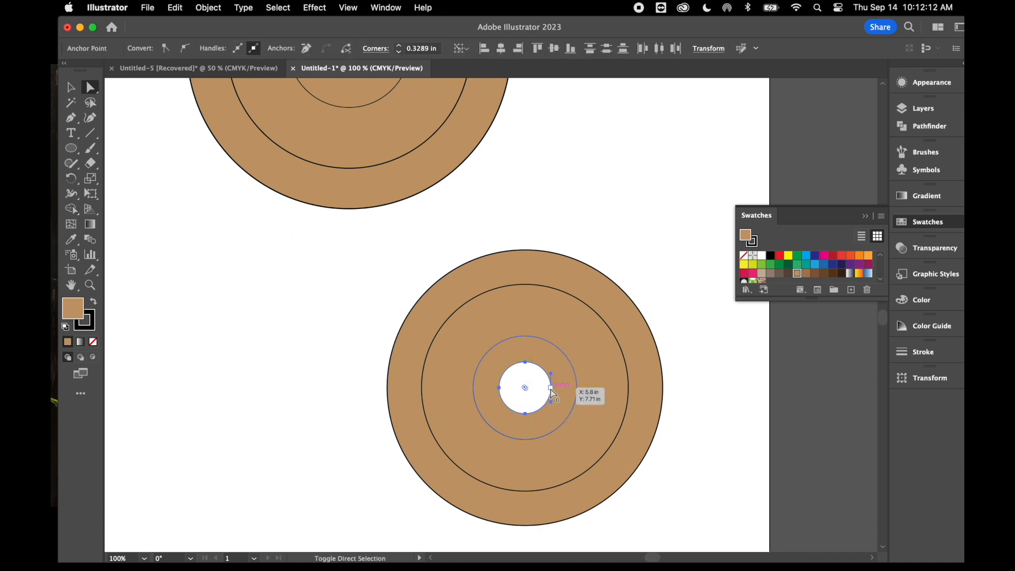
left_click(550, 388, "shift")
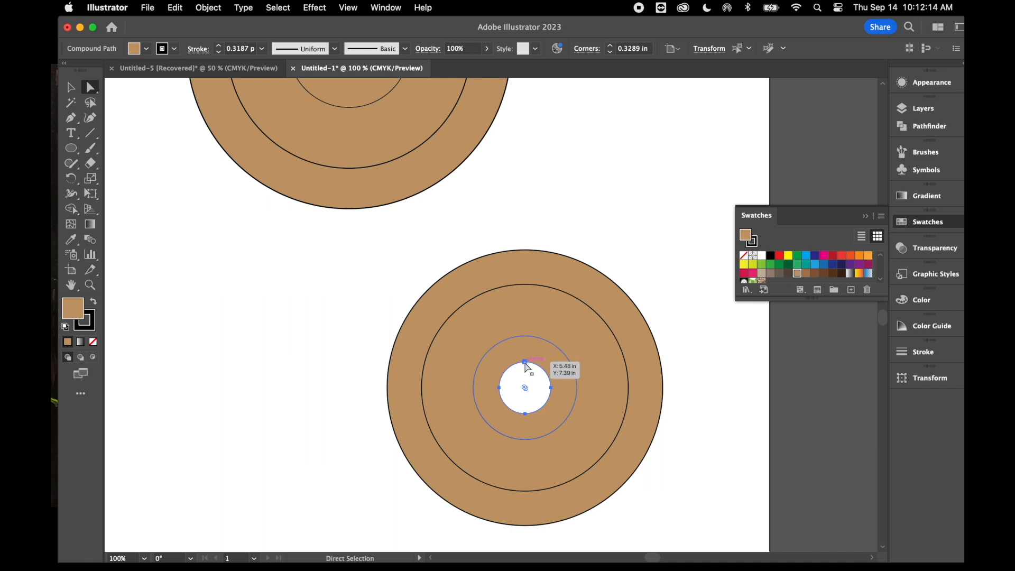
left_click(525, 363)
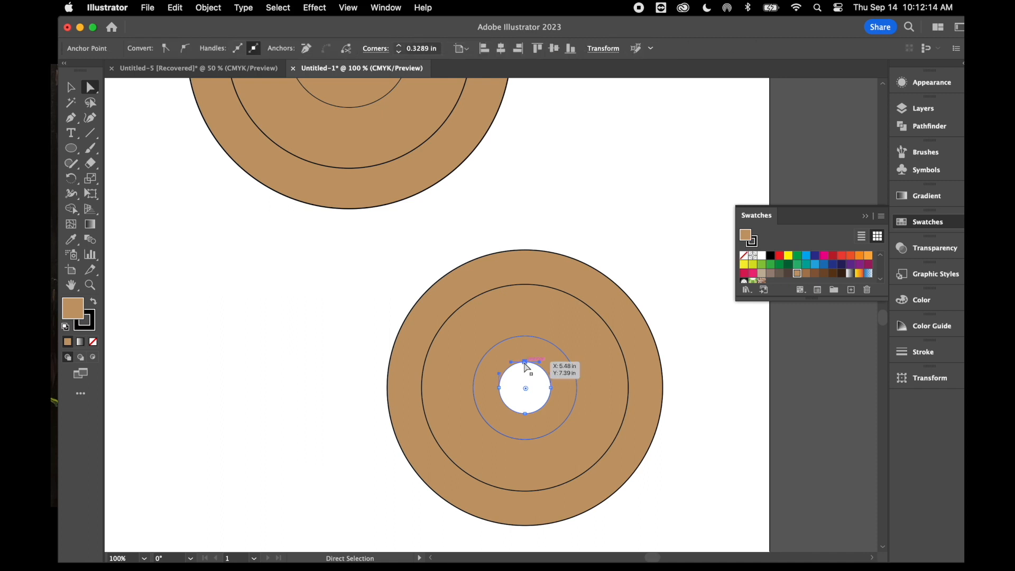
left_click(500, 386, "shift")
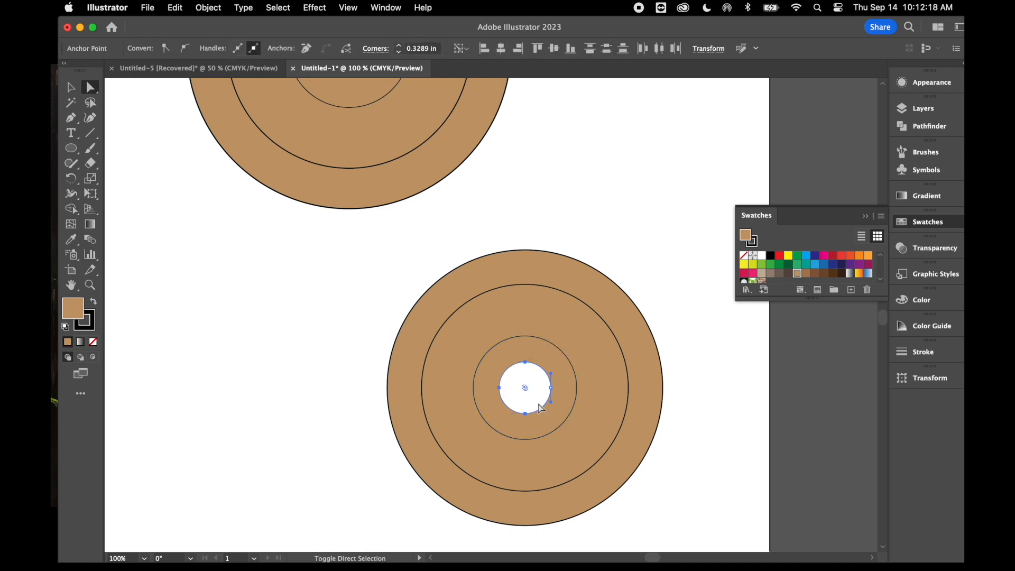
left_click(550, 393, "shift")
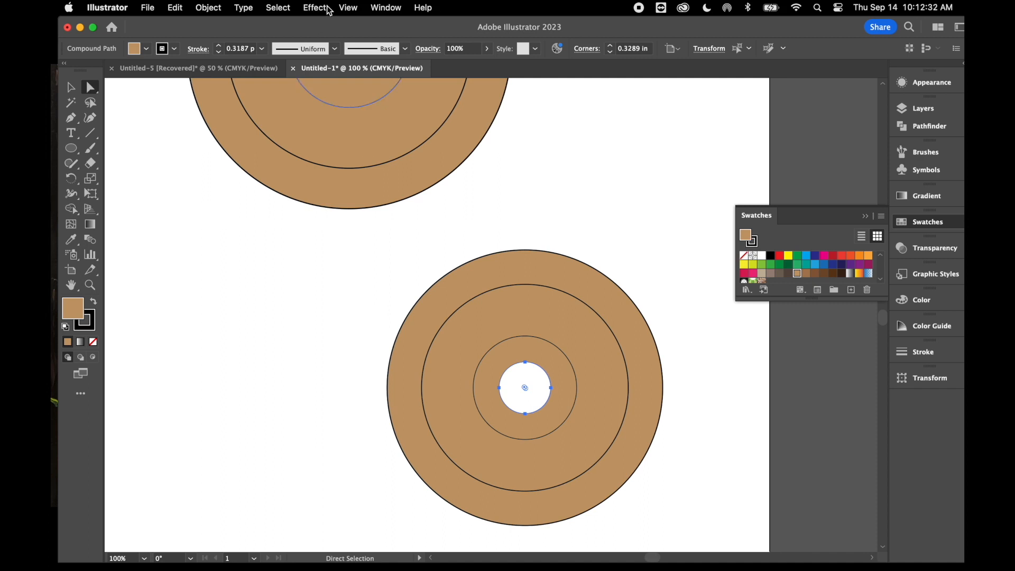
Scale only the duplicate's centre hole uniformly to 150% and deselect it
right_click(637, 246)
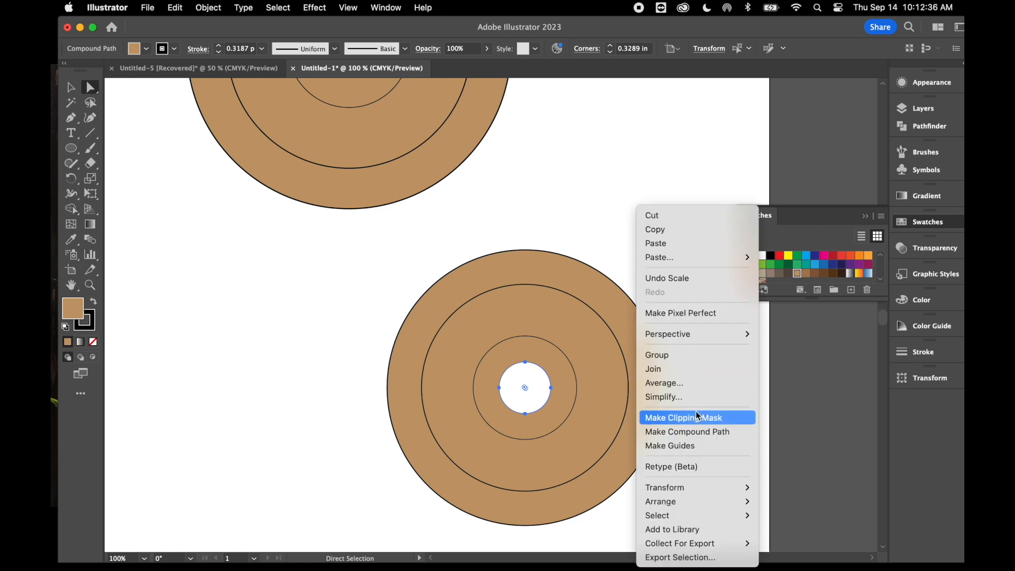
mouse_move(685, 501)
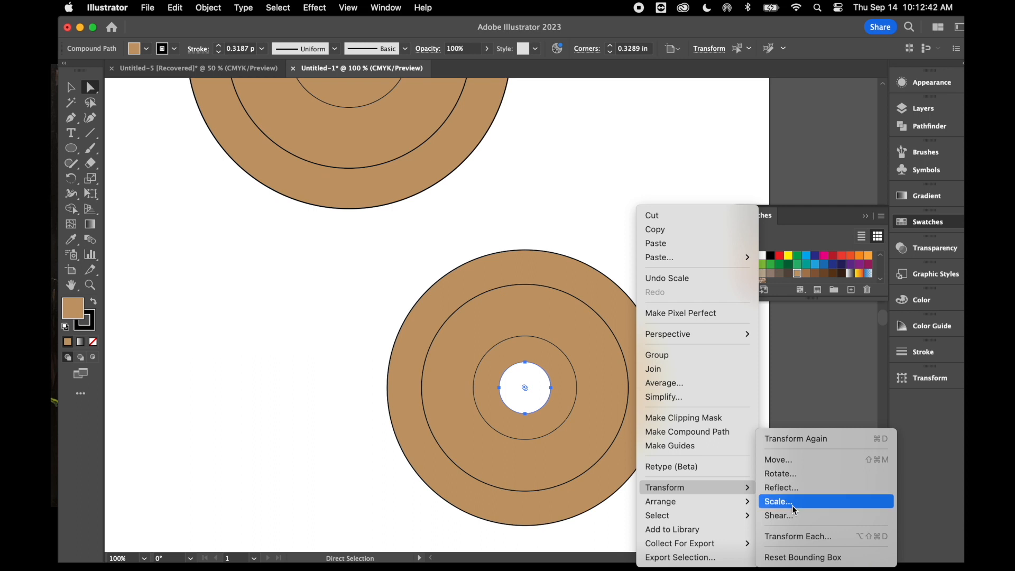
left_click(792, 505)
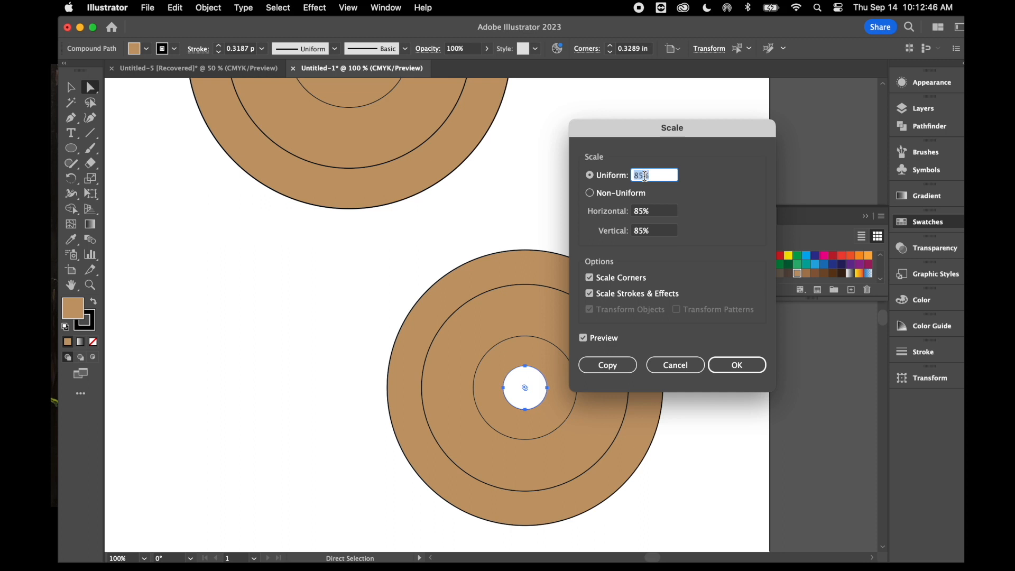
type("150")
left_click(583, 338)
left_click(584, 337)
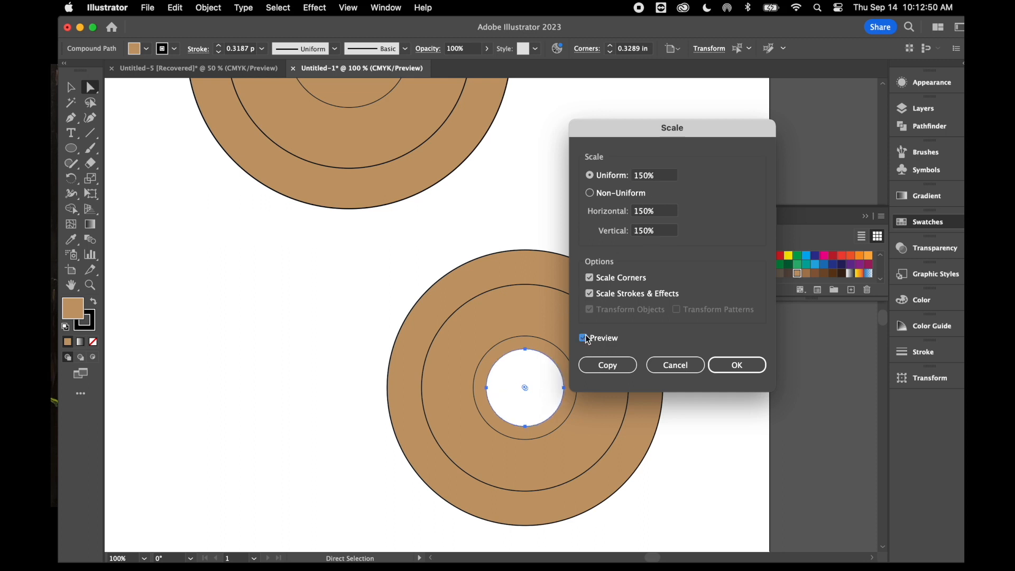
left_click(743, 366)
left_click(350, 337)
Select all the duplicate's rings and move them up beside the original, overlapping the artboard's right edge
left_click_drag(348, 333, 574, 430)
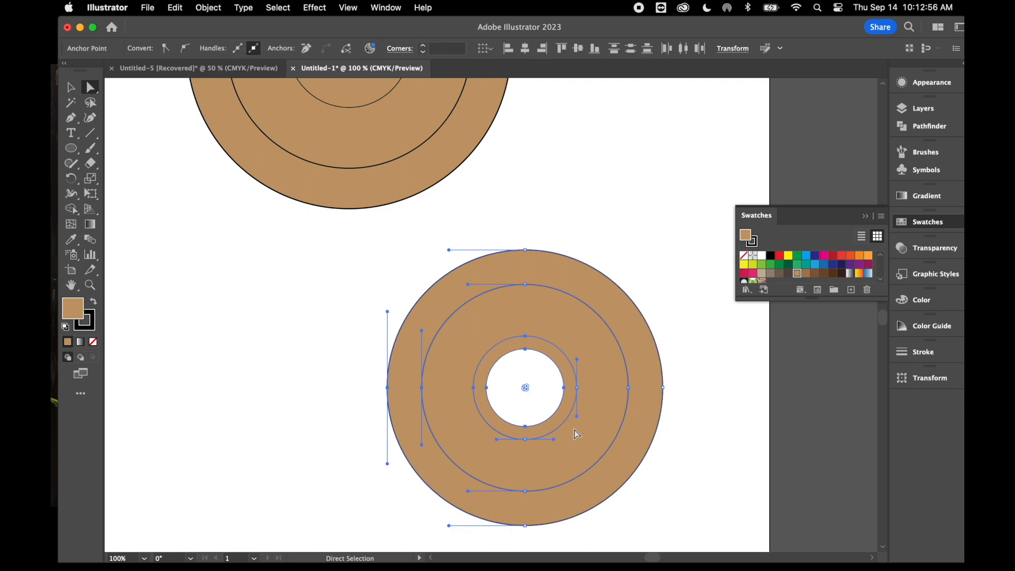
scroll(512, 324, "up", 3)
left_click(71, 87)
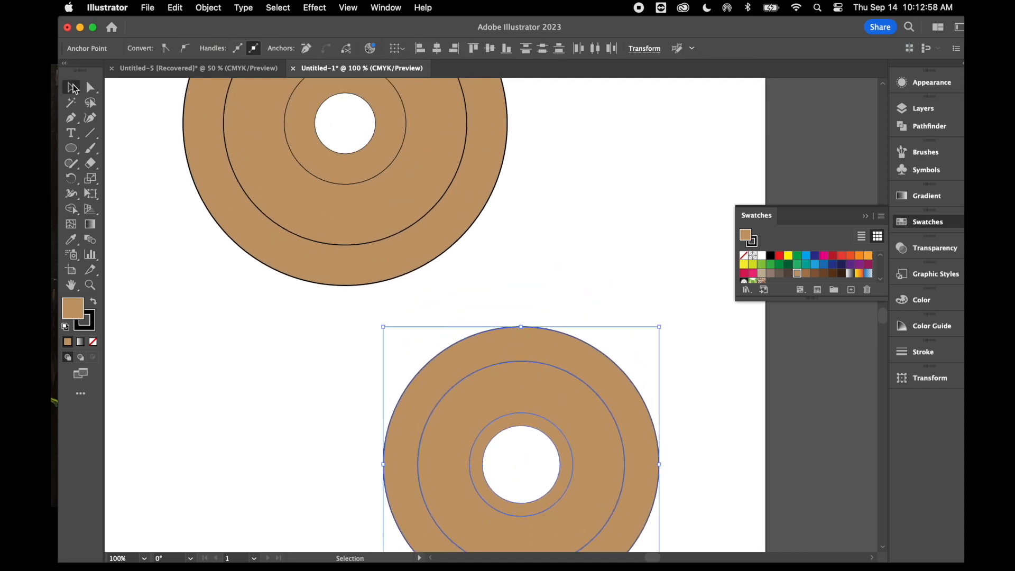
scroll(265, 364, "up", 2)
mouse_move(526, 395)
left_mouse_down()
mouse_move(404, 168)
mouse_move(527, 395)
left_mouse_up()
key("super+z")
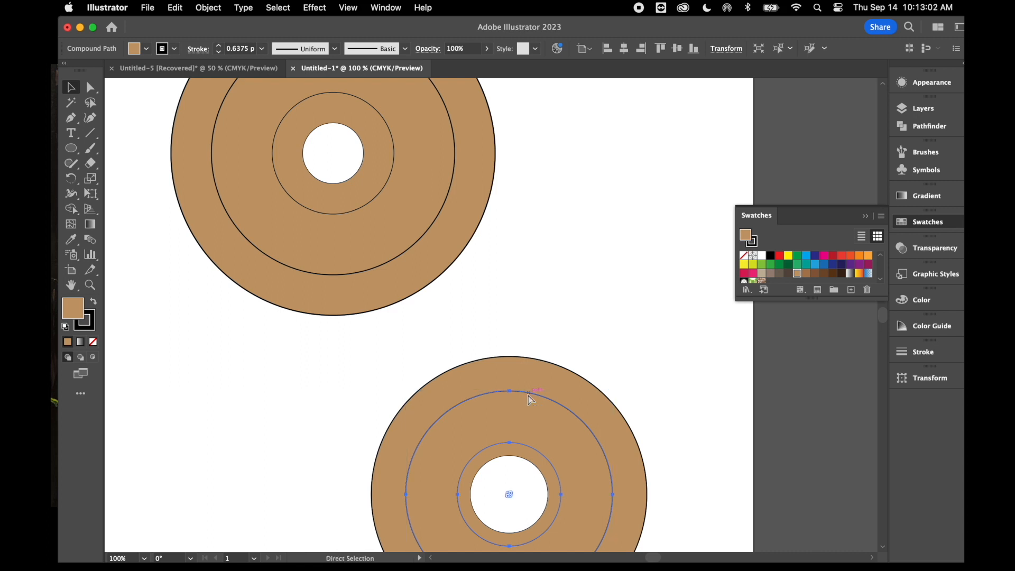
key("super+minus")
scroll(428, 356, "up", 3)
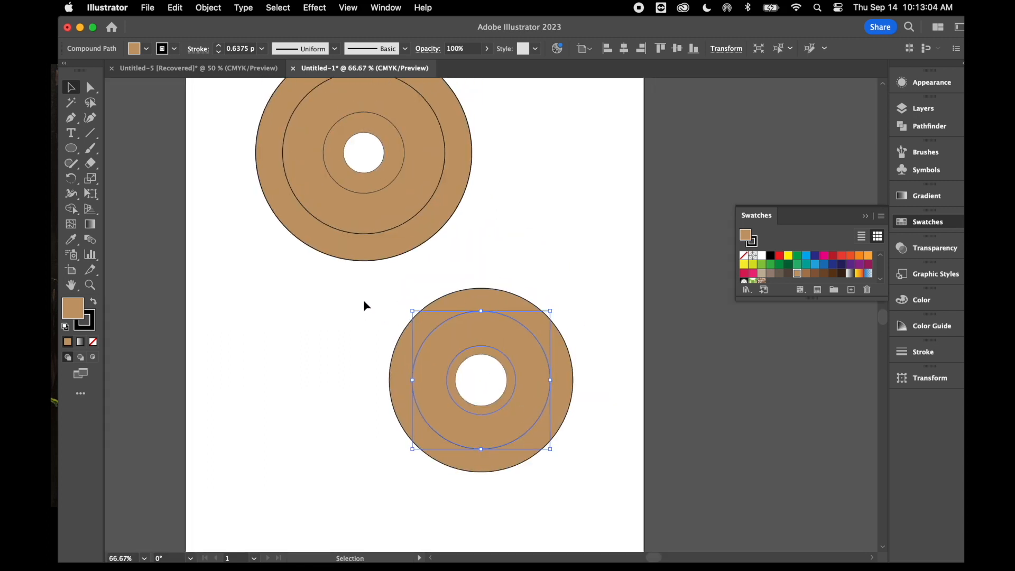
left_click_drag(364, 303, 585, 496)
scroll(417, 333, "up", 4)
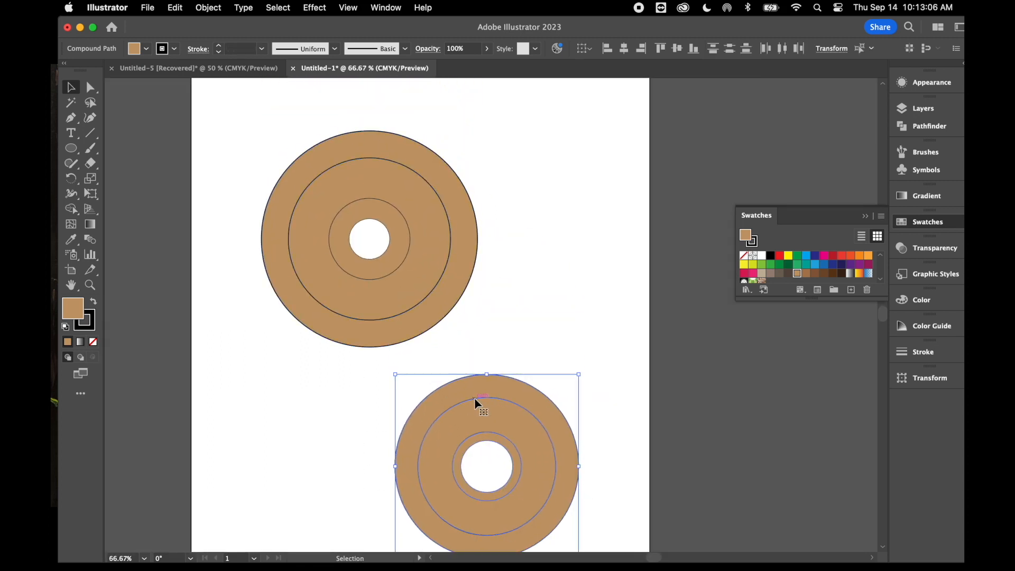
left_click_drag(485, 389, 607, 148)
left_click(542, 355)
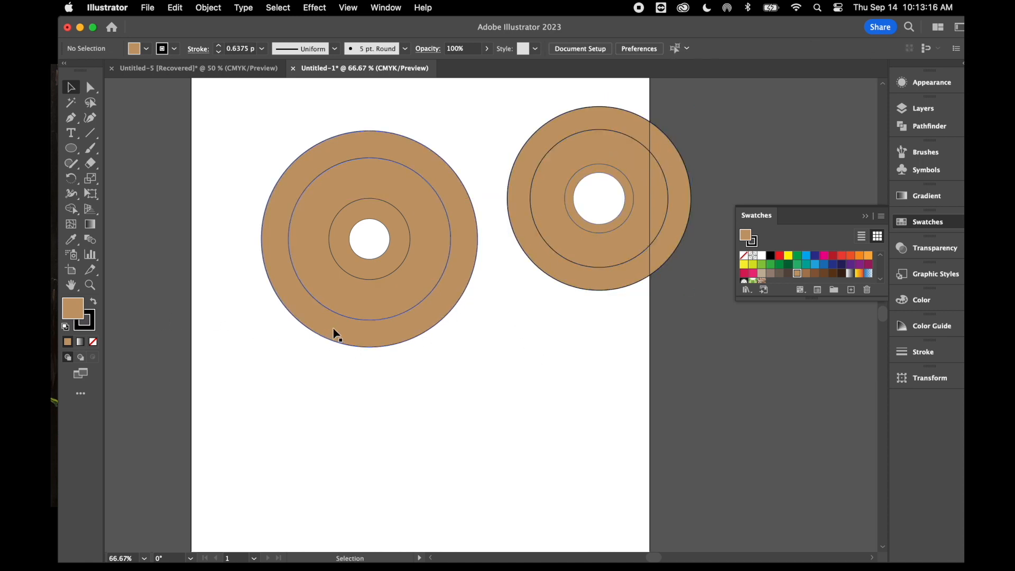
Fill the original design's wide middle ring with the lighter tan E0BC99 and deselect it
left_click(357, 303)
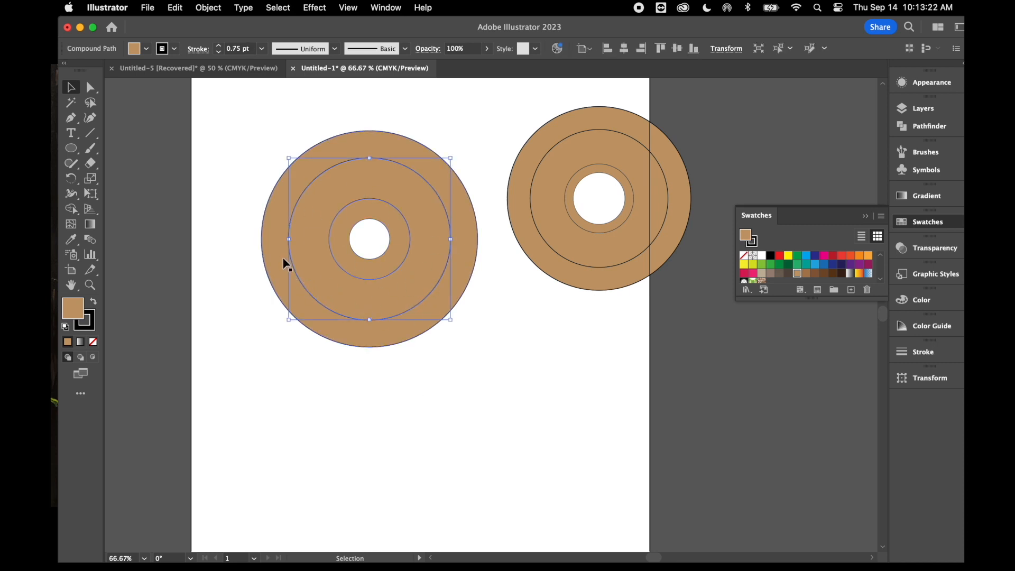
double_click(73, 311)
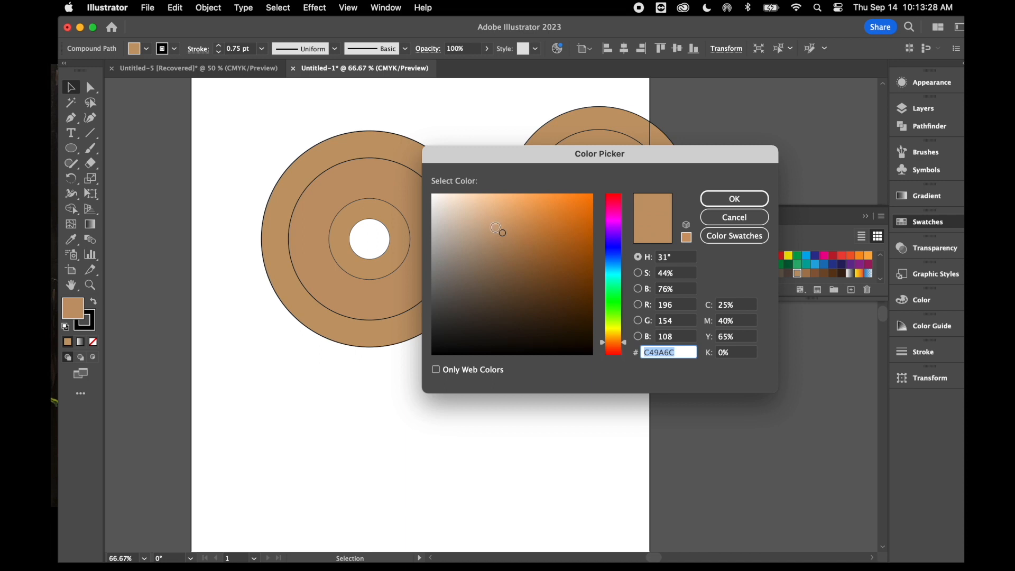
left_click(483, 213)
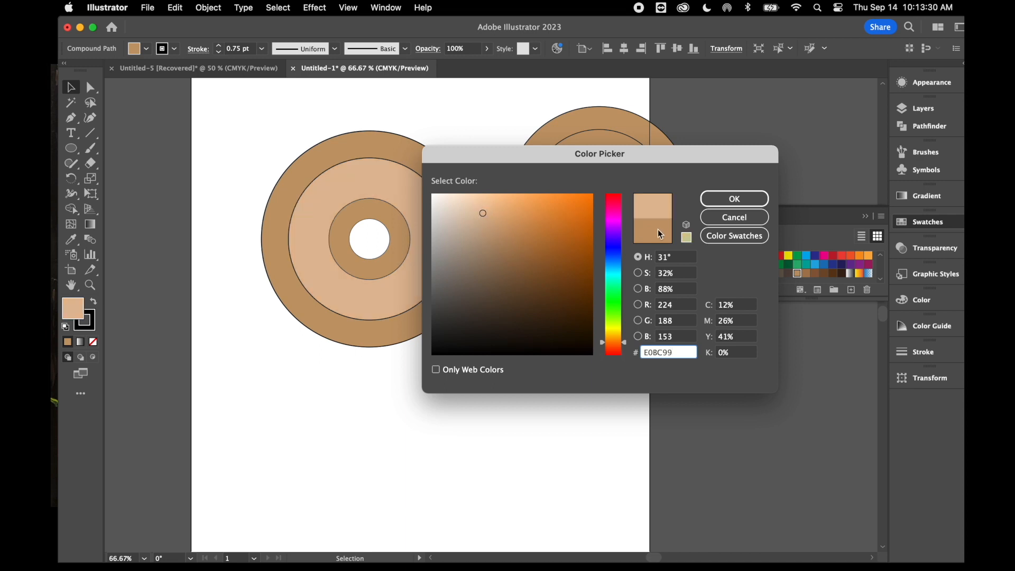
left_click(733, 200)
left_click(451, 383)
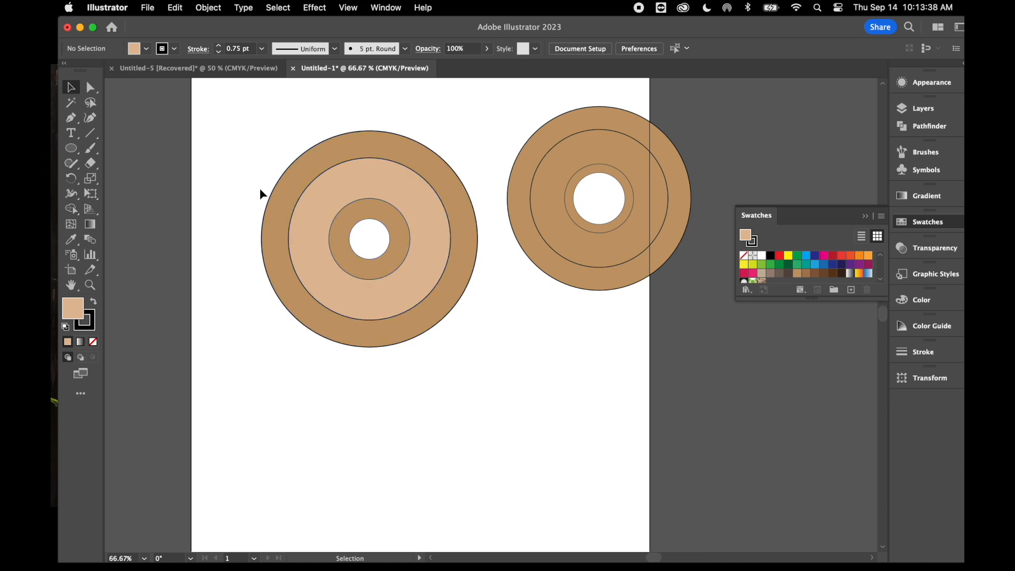
Copy all the rings of the original design and place the duplicate off the artboard's left edge as a spare
left_click_drag(254, 159, 487, 359)
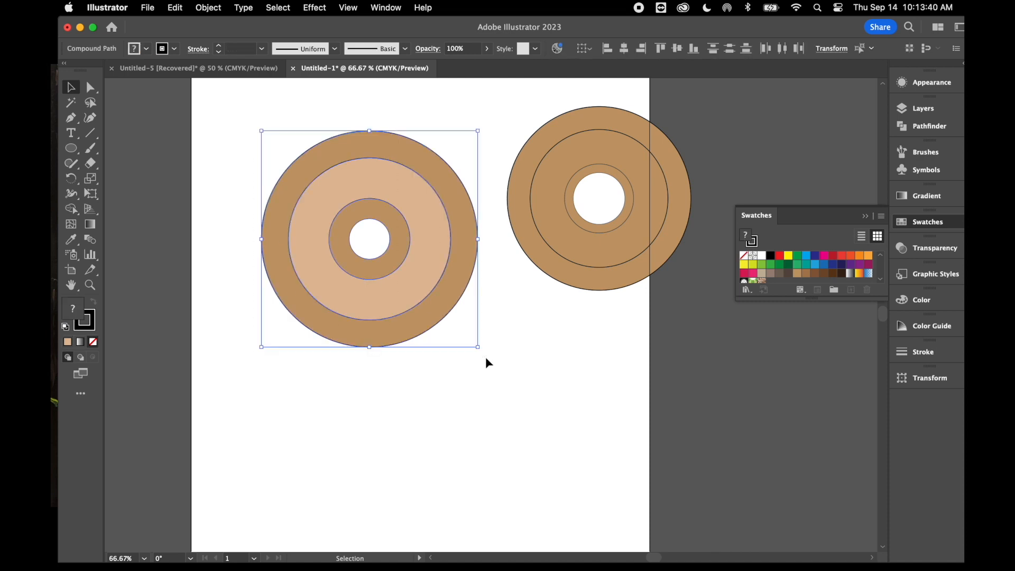
key("super+c")
key("super+v")
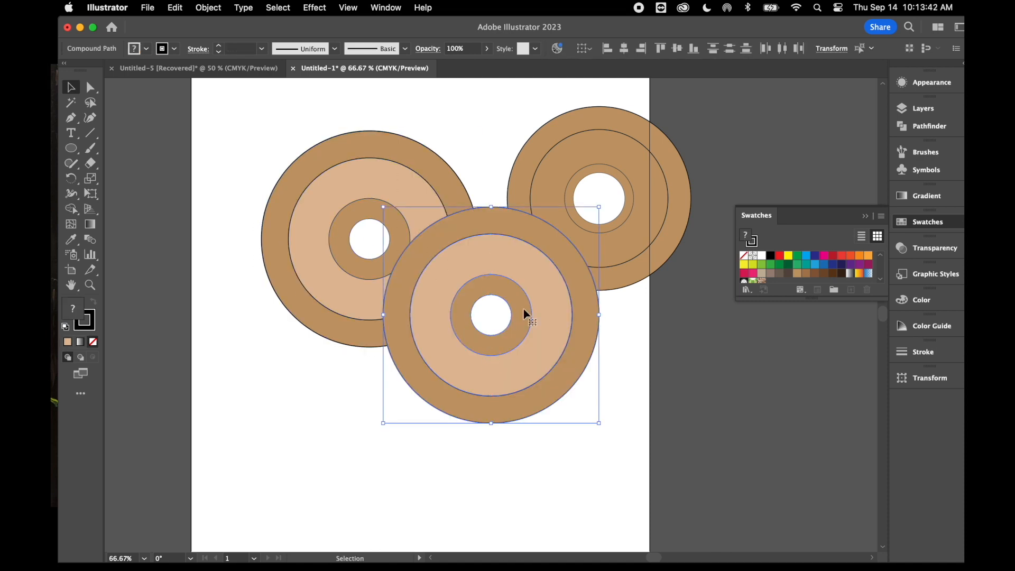
left_click_drag(540, 301, 172, 239)
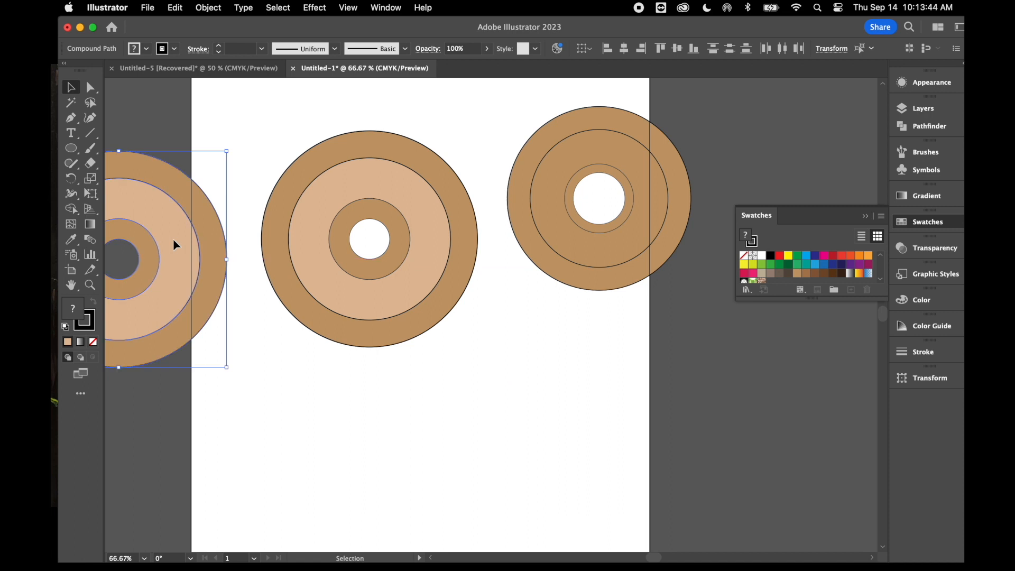
scroll(299, 435, "up", 2)
scroll(299, 435, "left", 3)
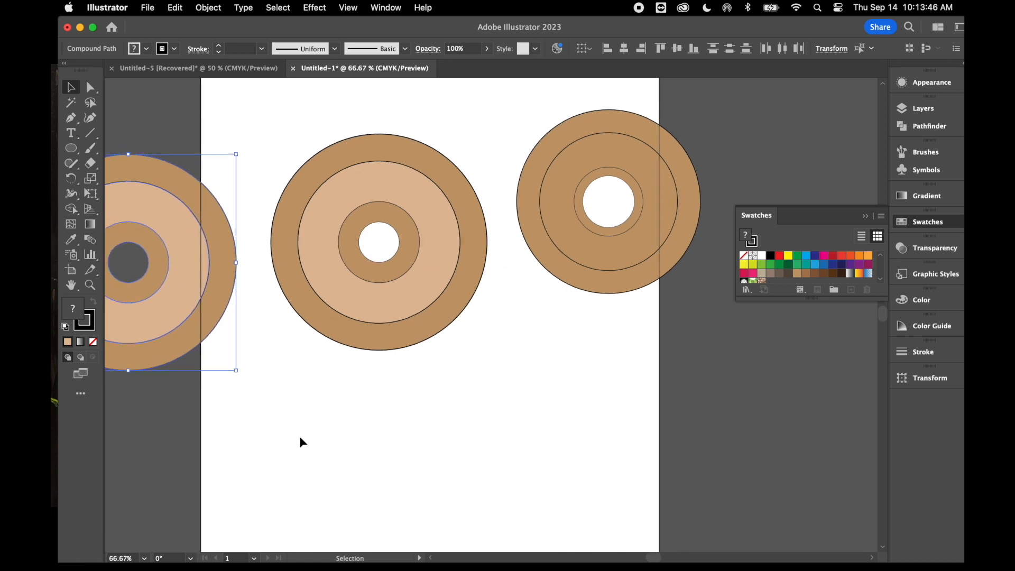
left_click_drag(268, 323, 229, 284)
scroll(380, 469, "right", 3)
scroll(380, 469, "right", 1)
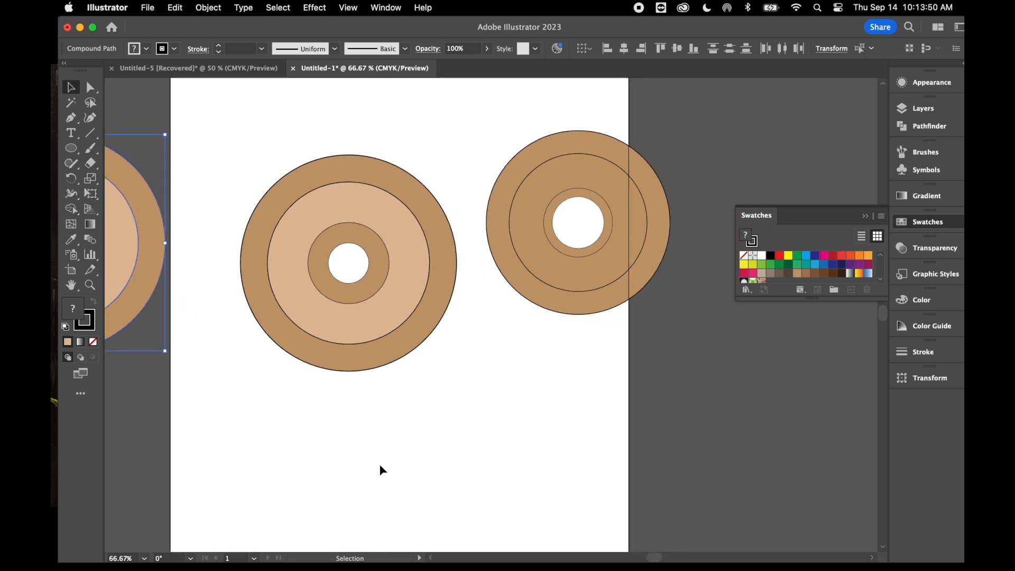
Remove the stroke from all the rings of the original tan design on the artboard and deselect them
mouse_move(256, 152)
left_mouse_down()
mouse_move(368, 354)
mouse_move(414, 392)
left_mouse_up()
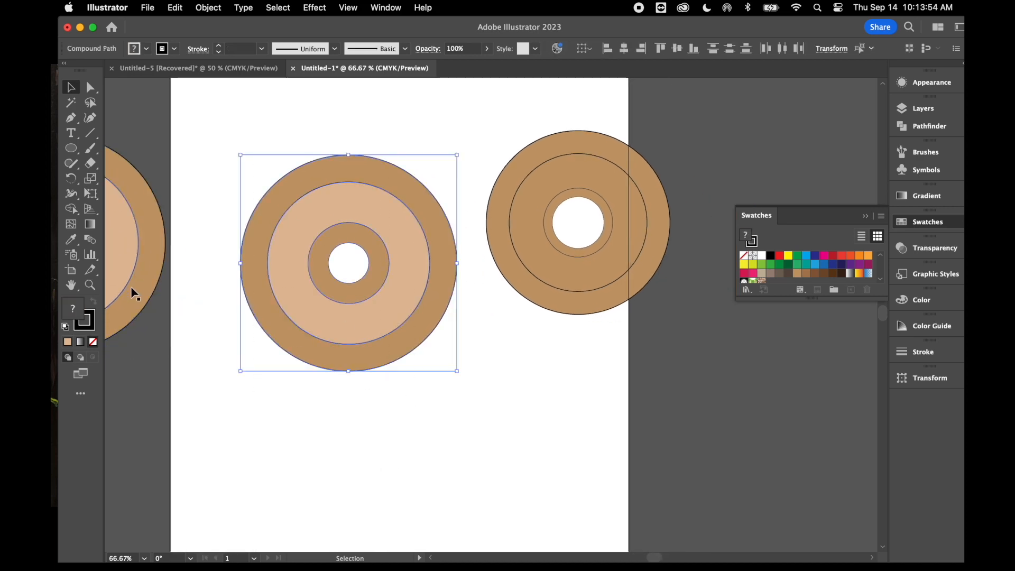
left_click(92, 324)
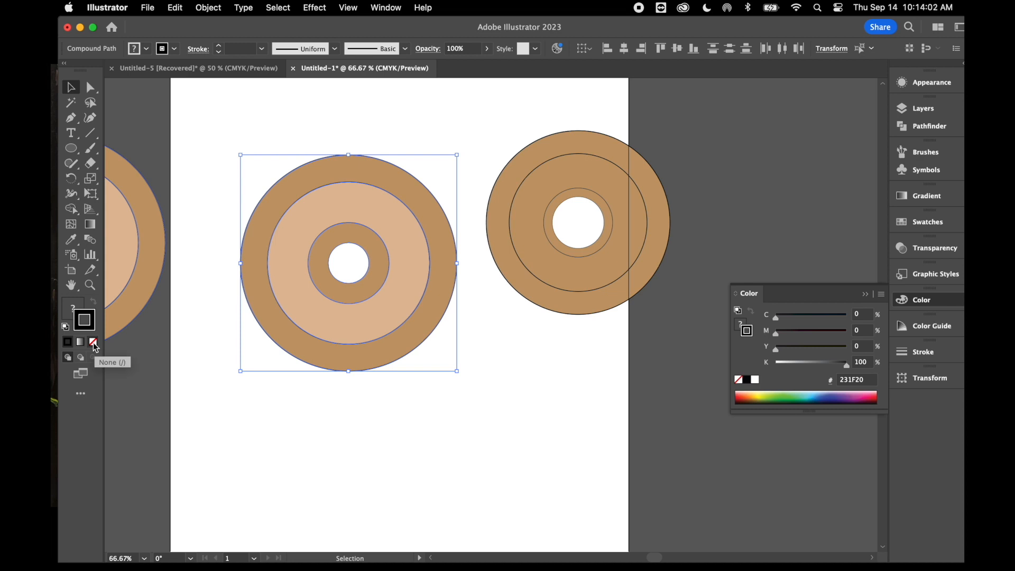
left_click(94, 344)
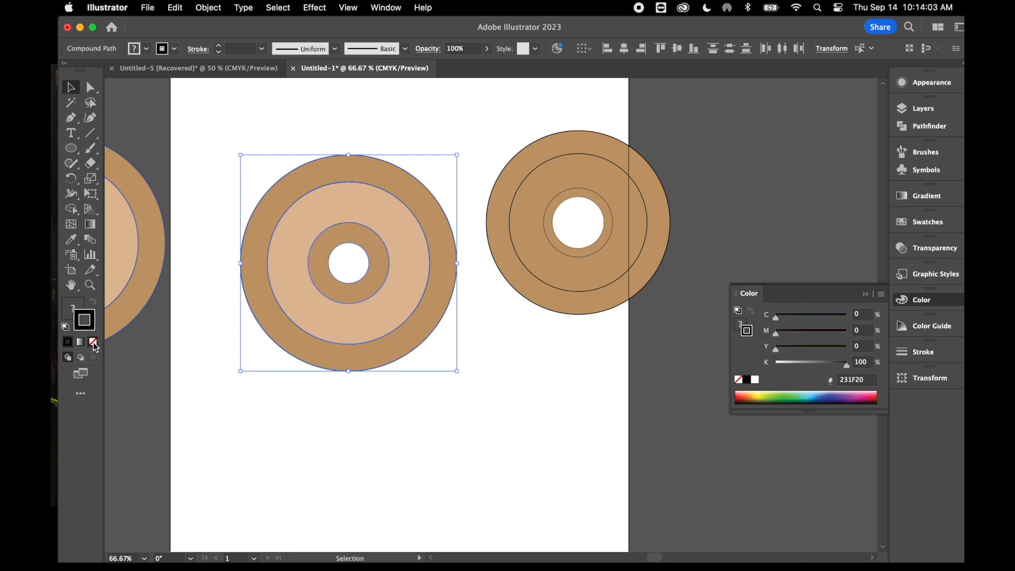
left_click(317, 410)
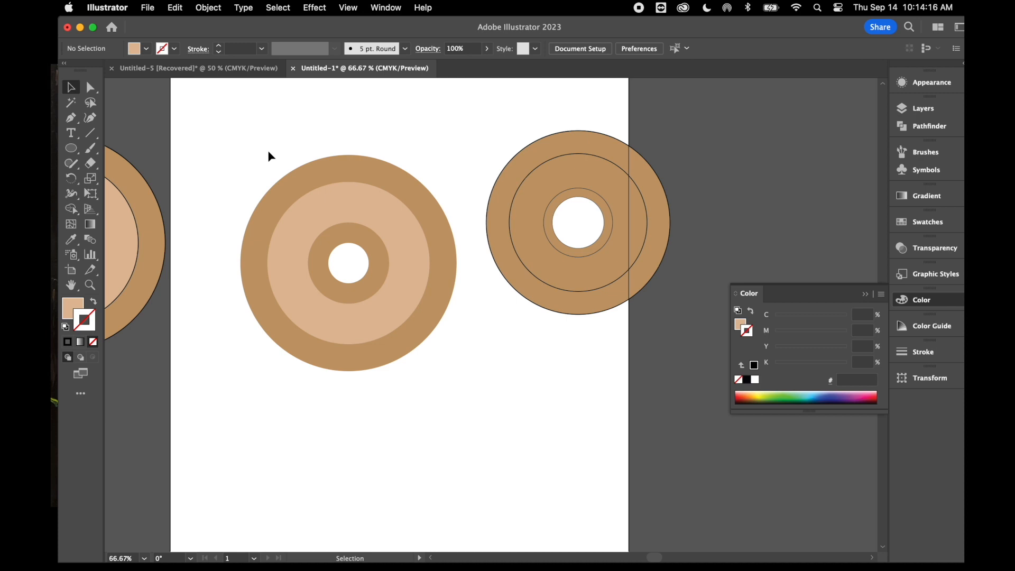
Make a blend from all the rings of the strokeless tan design and deselect it
key("x")
left_click_drag(267, 157, 422, 395)
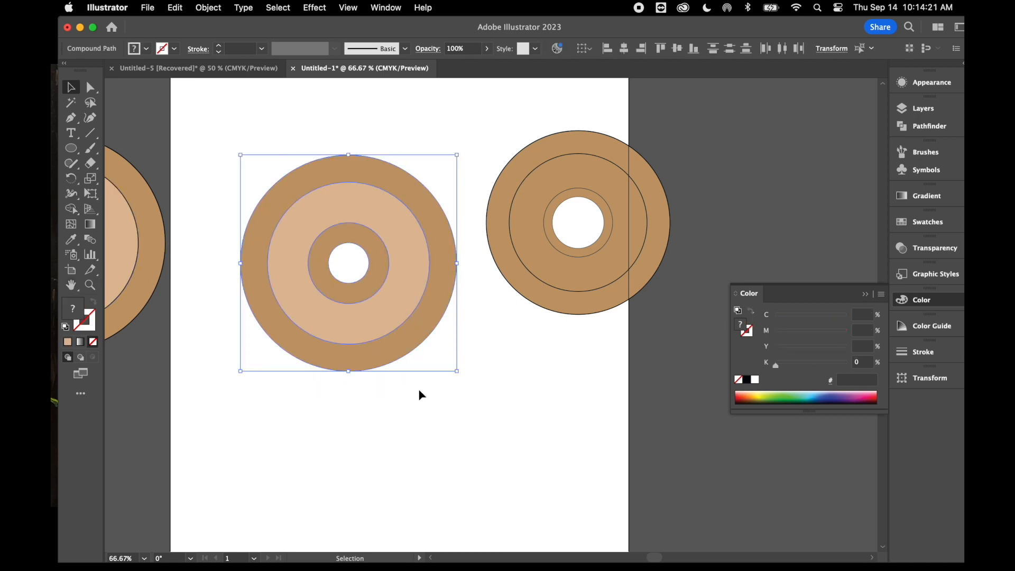
left_click(210, 10)
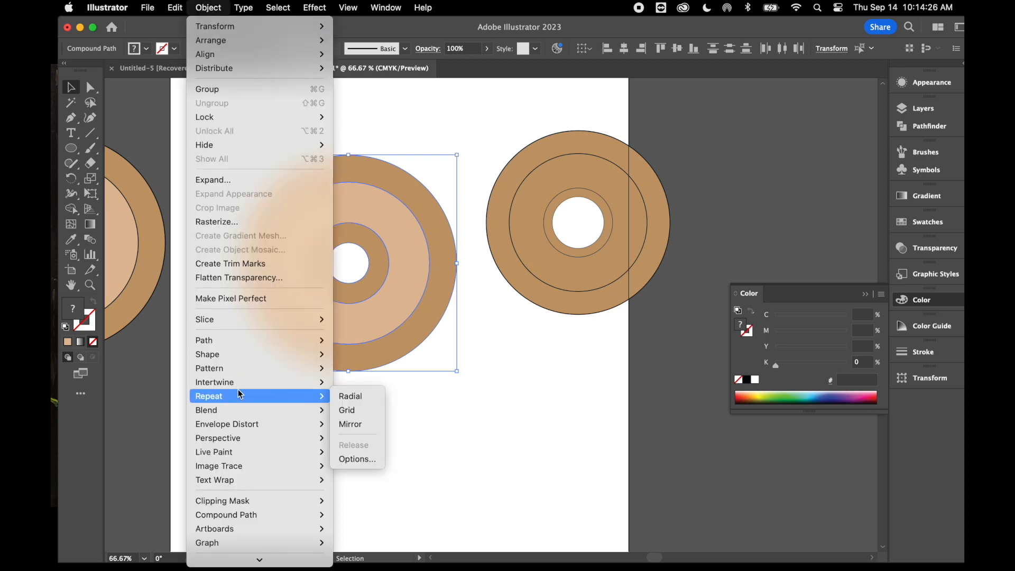
mouse_move(233, 509)
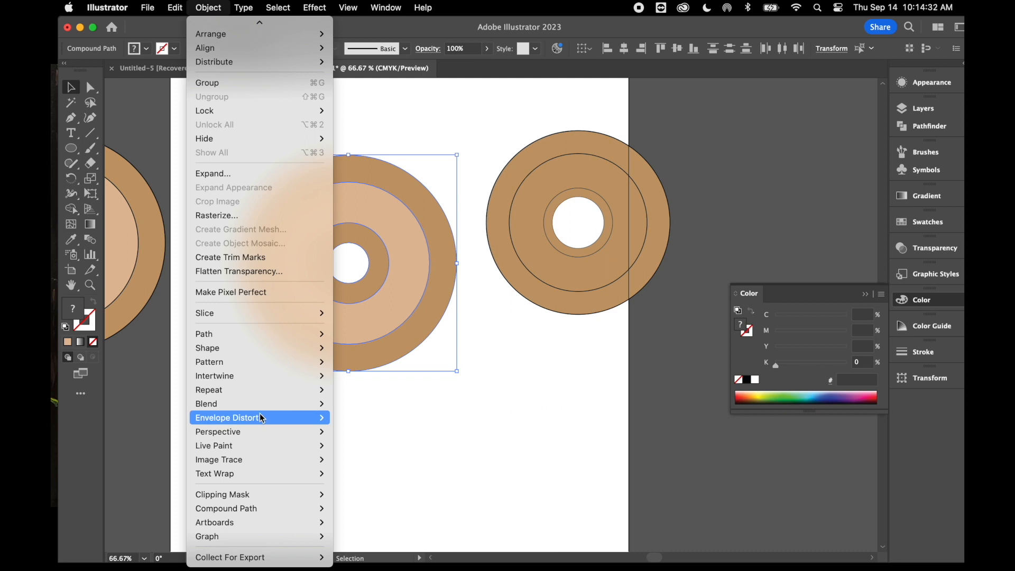
mouse_move(261, 402)
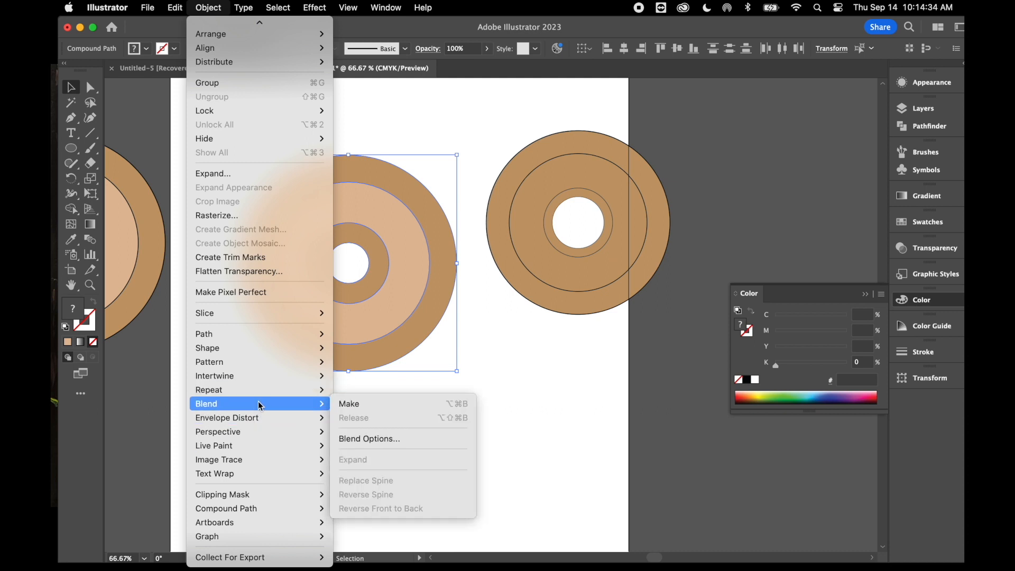
left_click(348, 404)
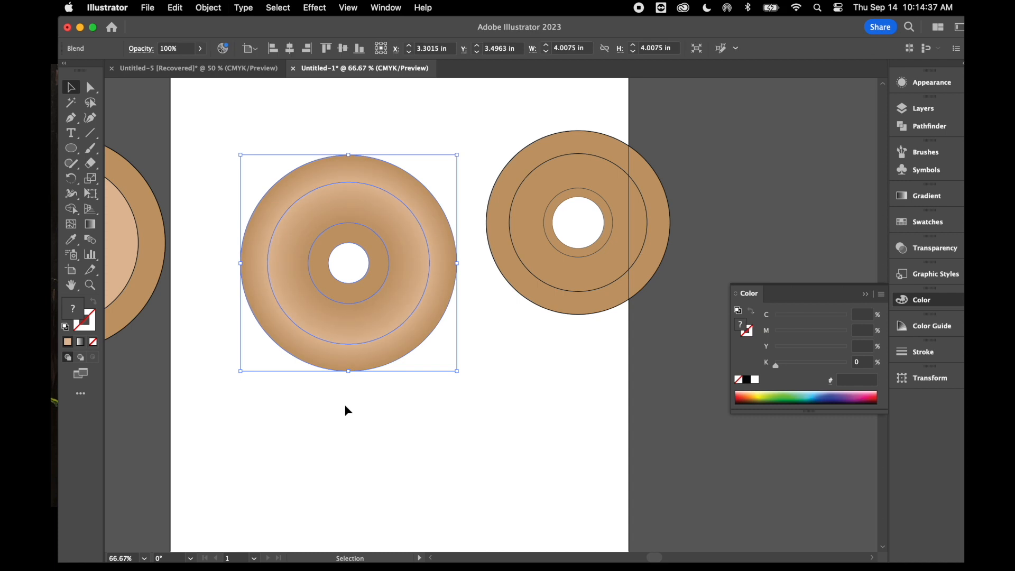
left_click(292, 147)
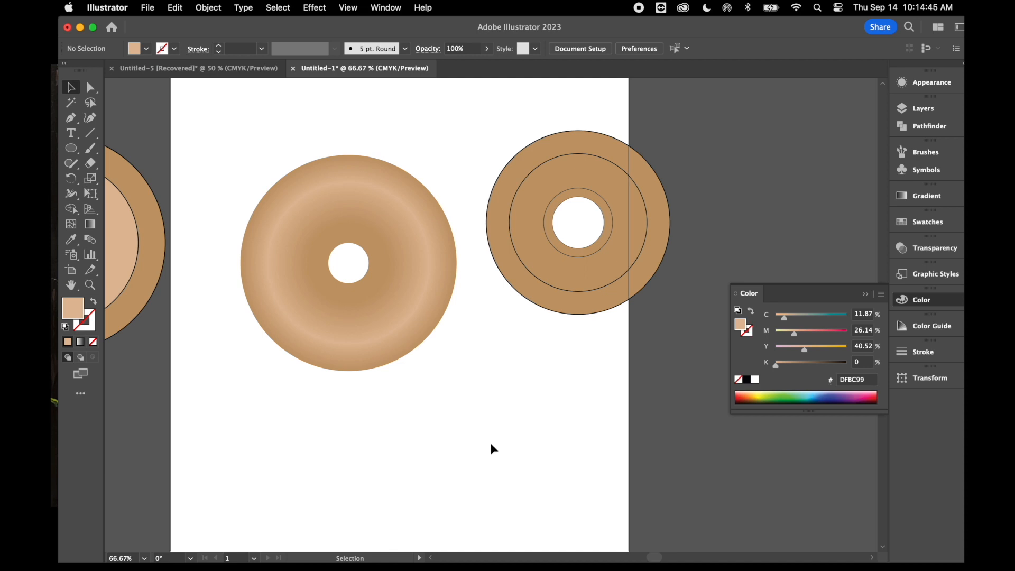
Duplicate the smaller ring set, place the copy beyond the artboard's right edge, and deselect it
left_click_drag(487, 134, 605, 325)
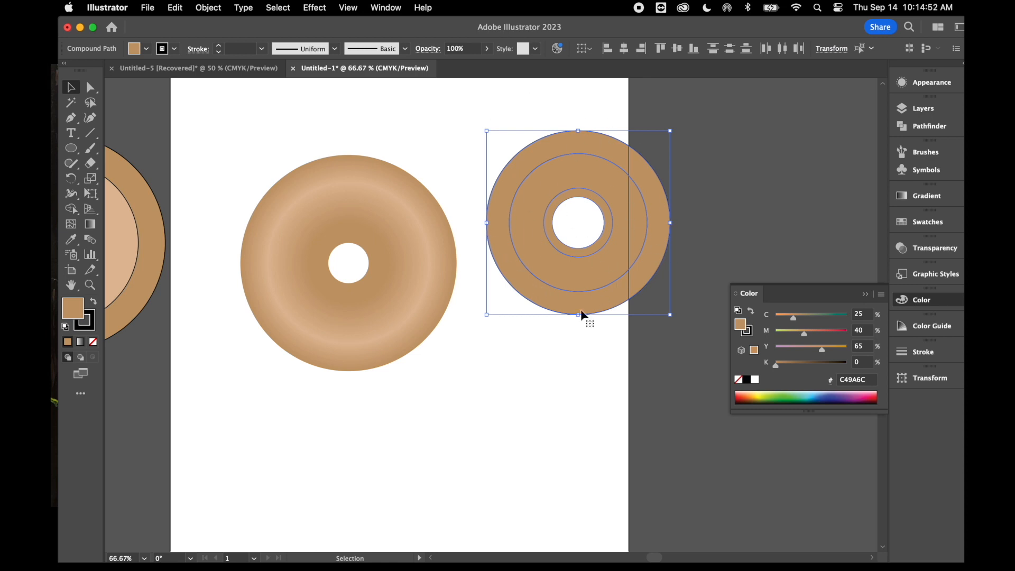
key("a")
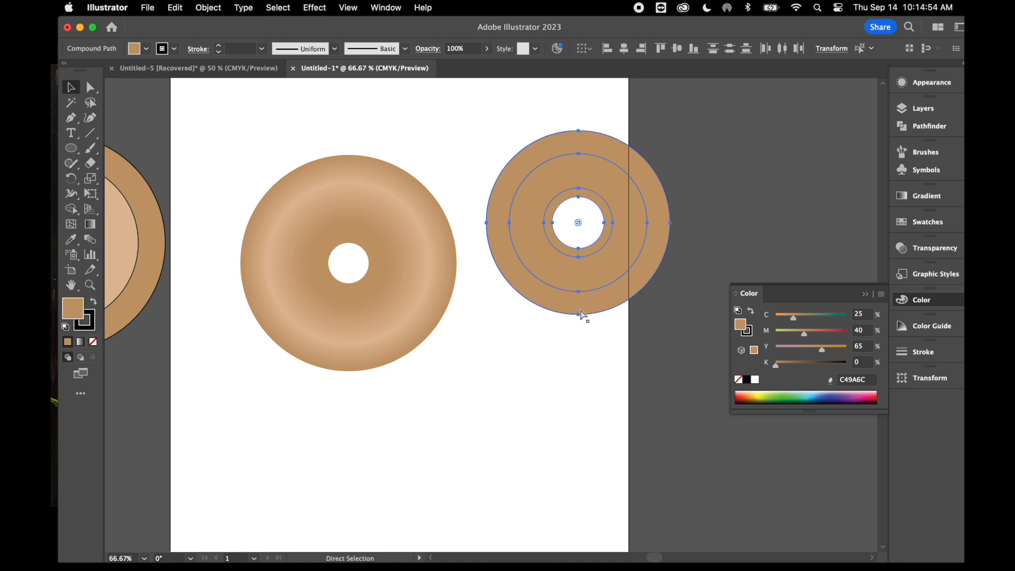
left_click_drag(606, 179, 810, 146)
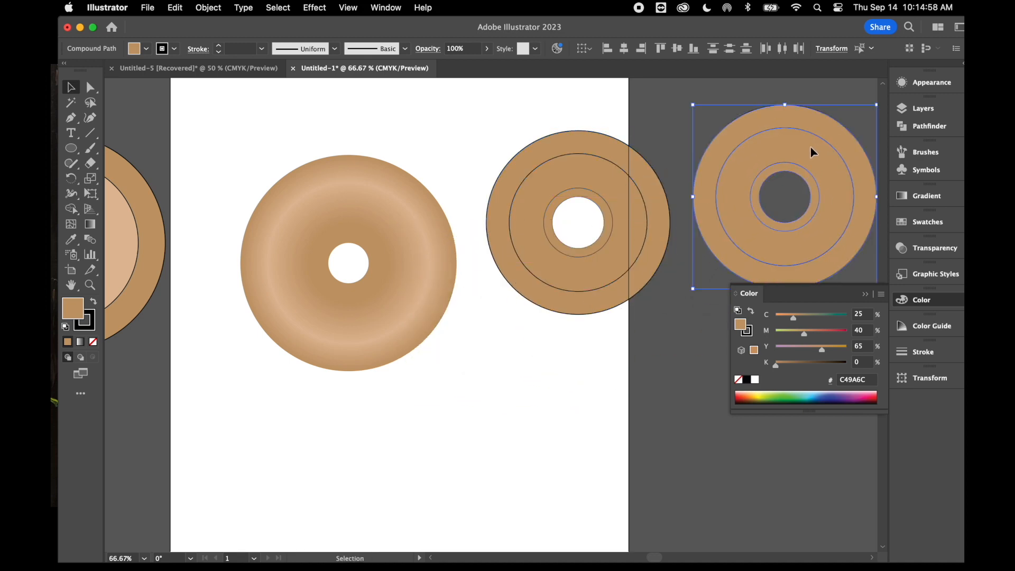
left_click(577, 368)
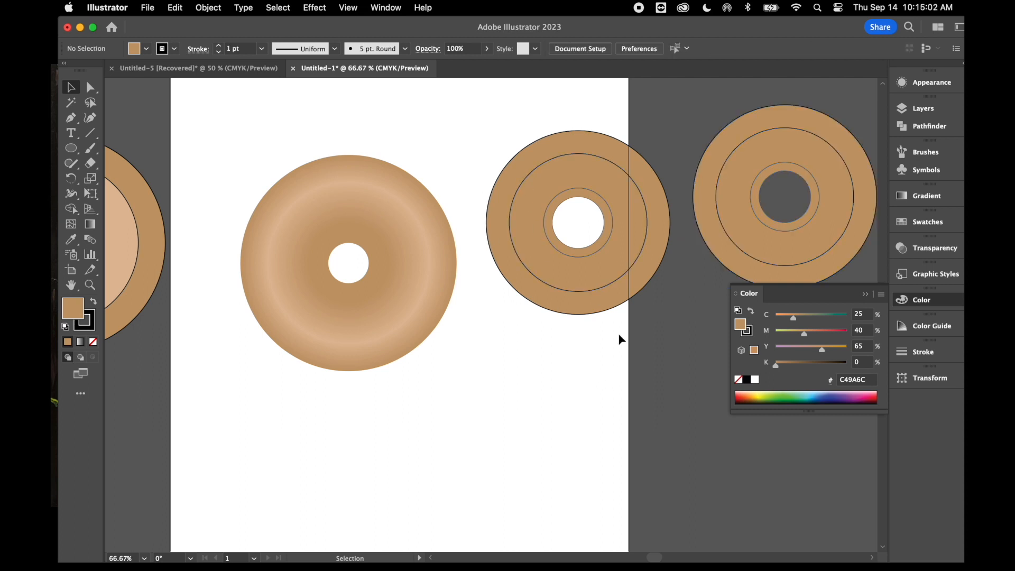
Fill the outermost and innermost rings of the smaller set overlapping the artboard with the magenta swatch EC008C
left_click(539, 147)
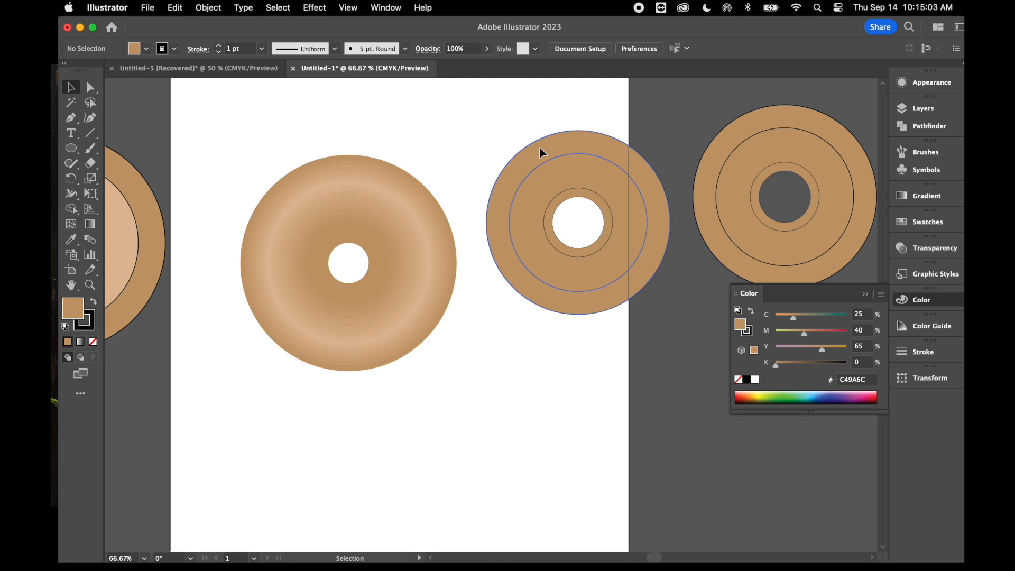
left_click(903, 227)
left_click(824, 255)
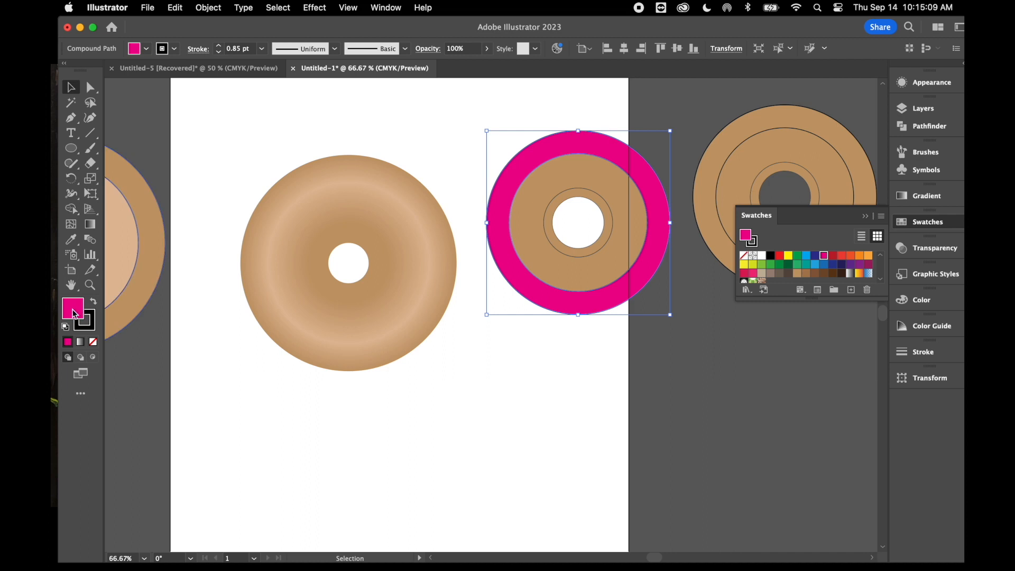
left_click(566, 351)
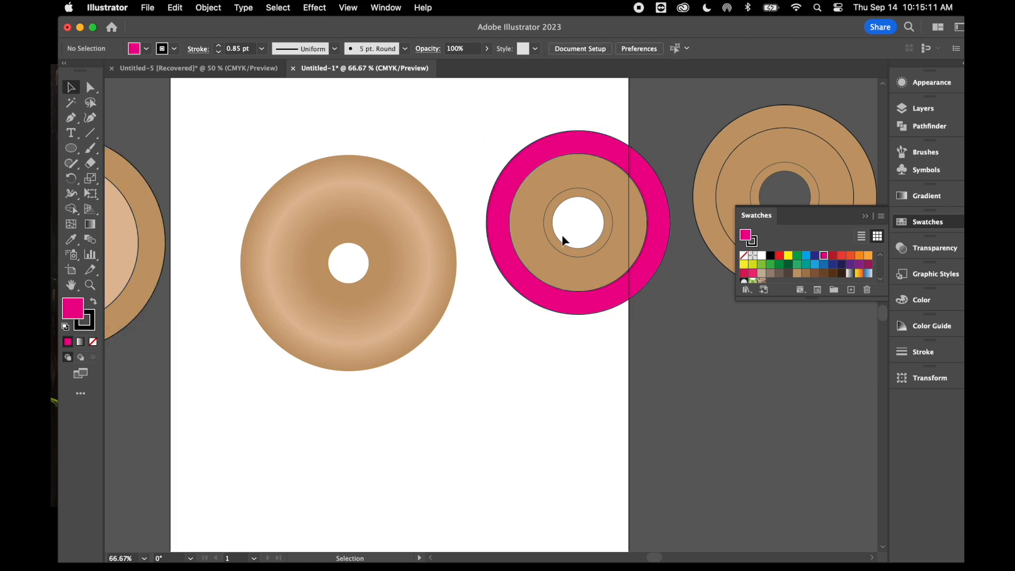
left_click(555, 242)
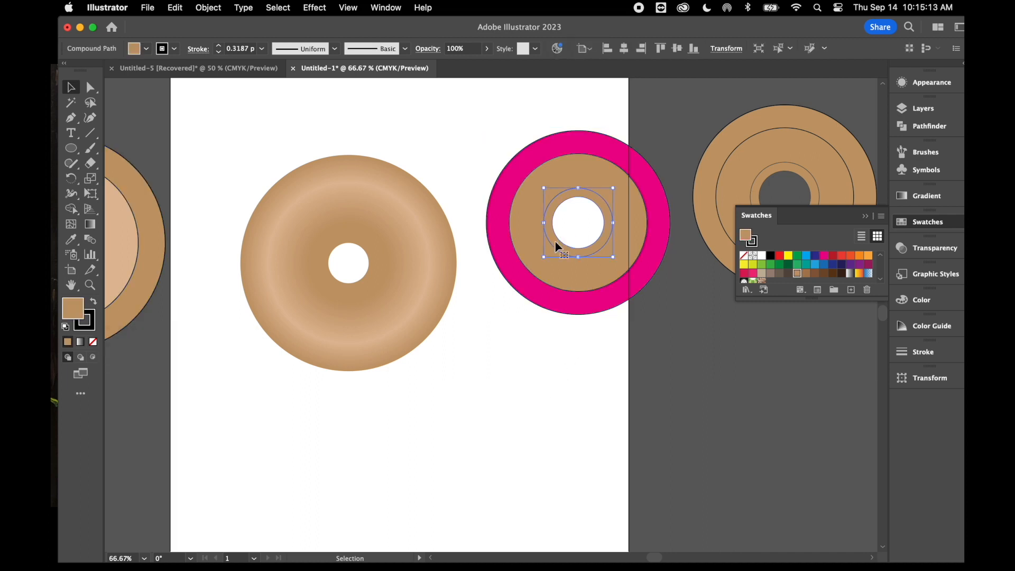
left_click(824, 255)
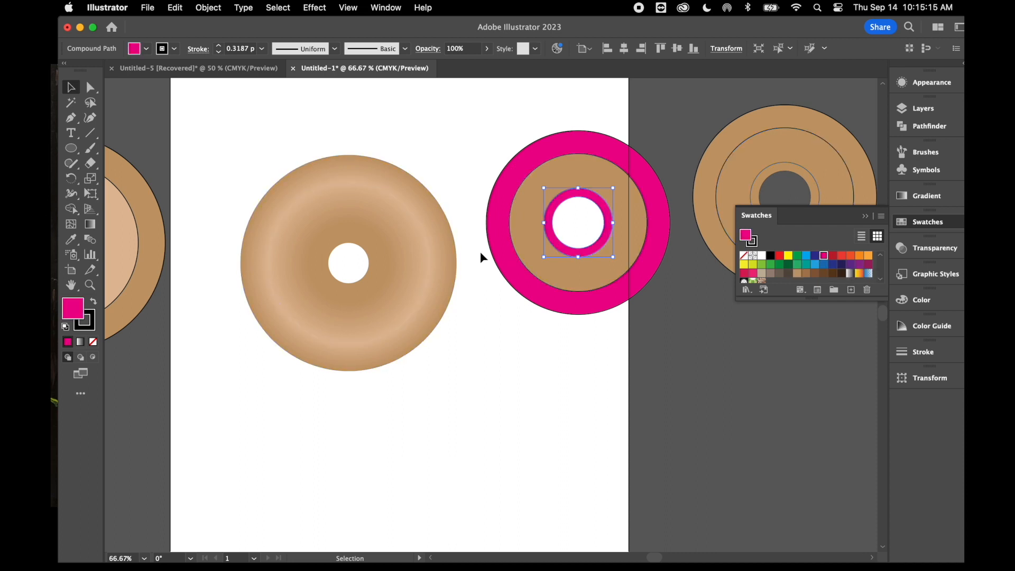
Fill the smaller set's wide middle ring with the lighter pink EA81C4 and deselect it
left_click(531, 227)
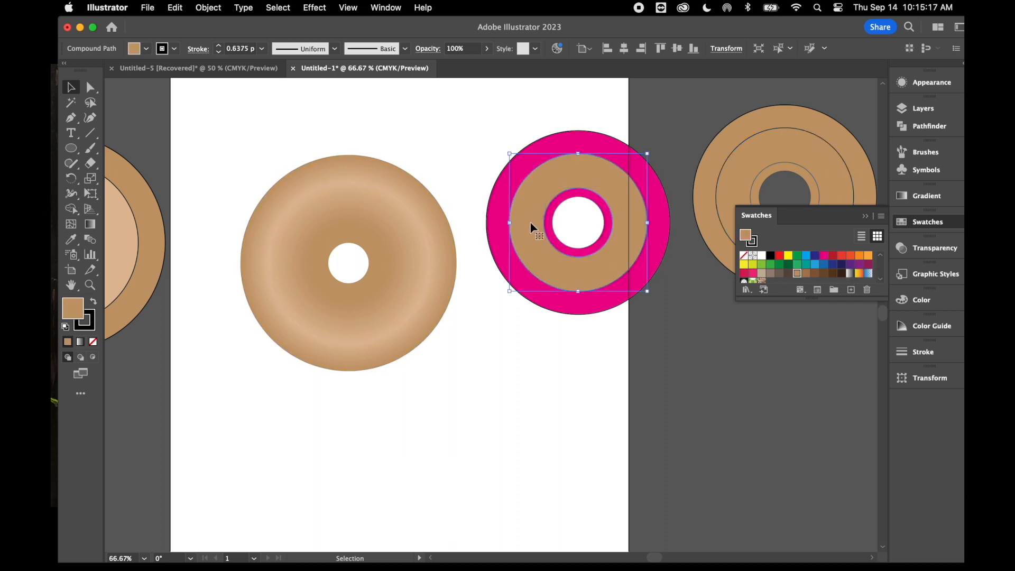
left_click(824, 256)
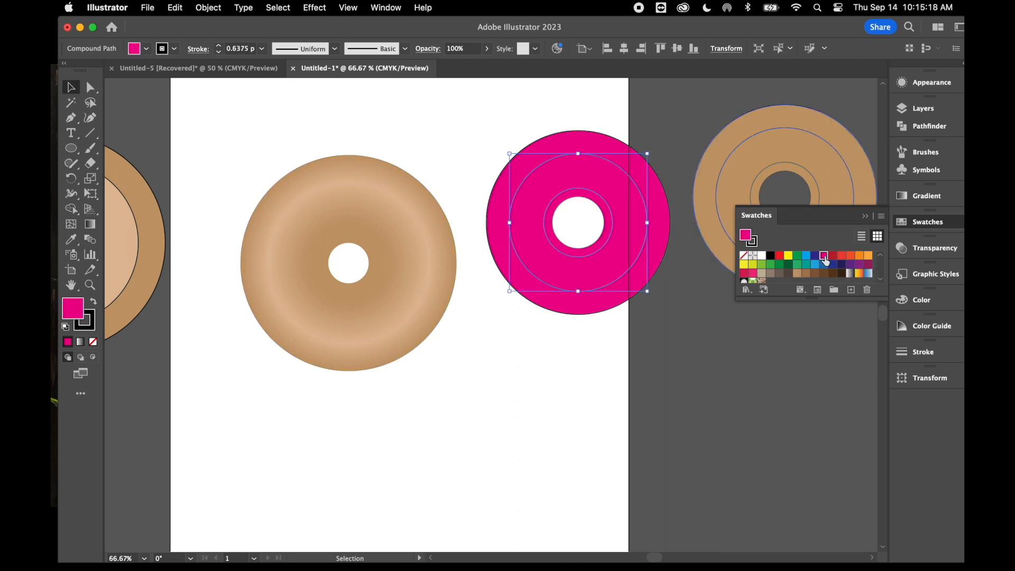
double_click(73, 316)
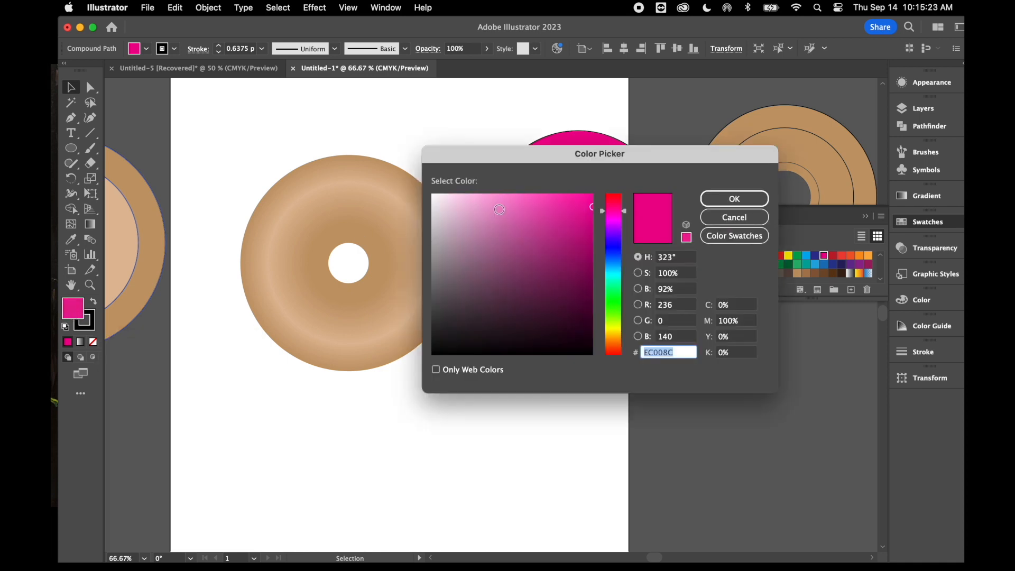
left_click(503, 207)
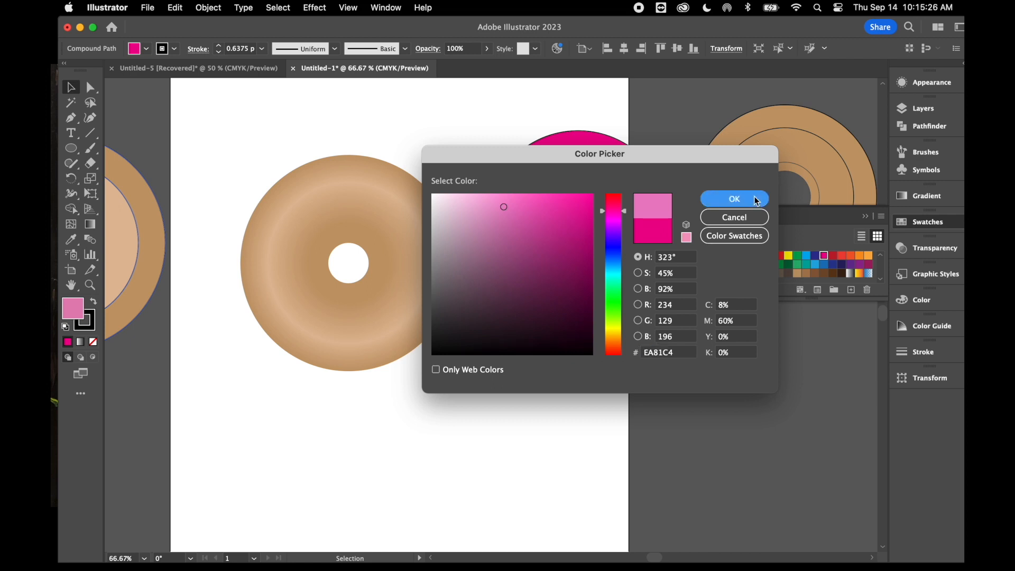
left_click(754, 197)
left_click(475, 111)
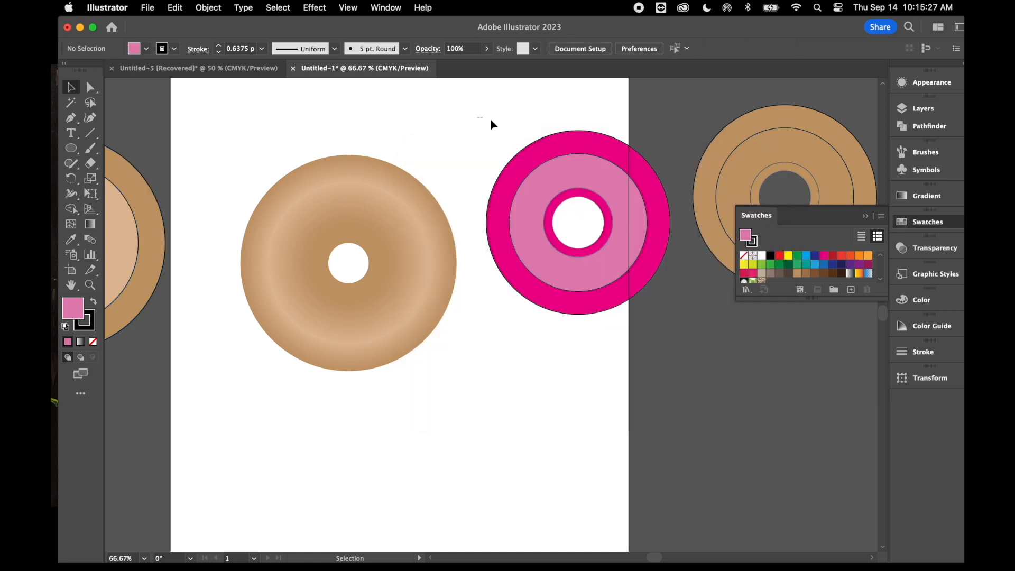
Remove the stroke from all the rings of the pink set and deselect them
left_click(591, 213)
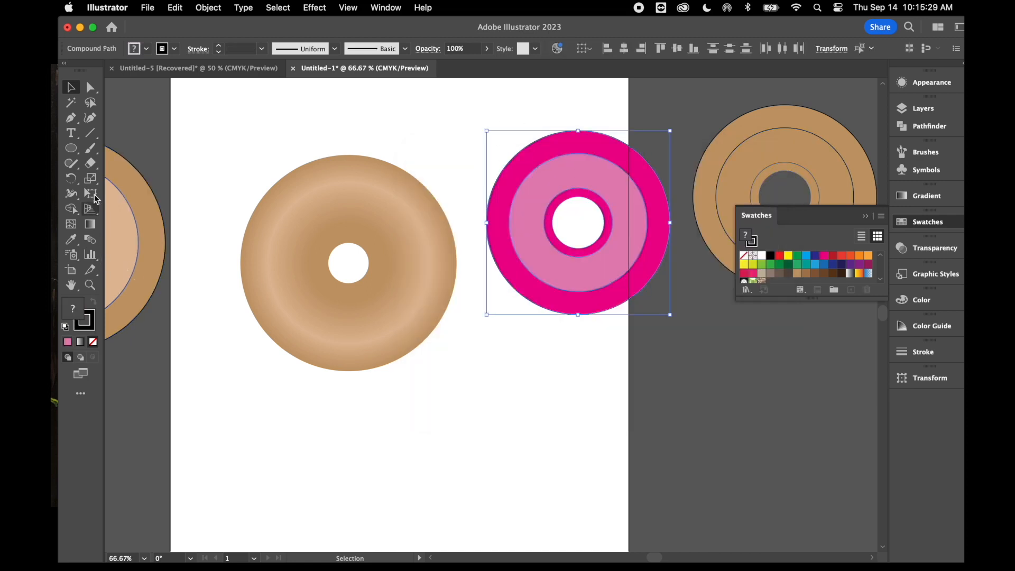
left_click(89, 324)
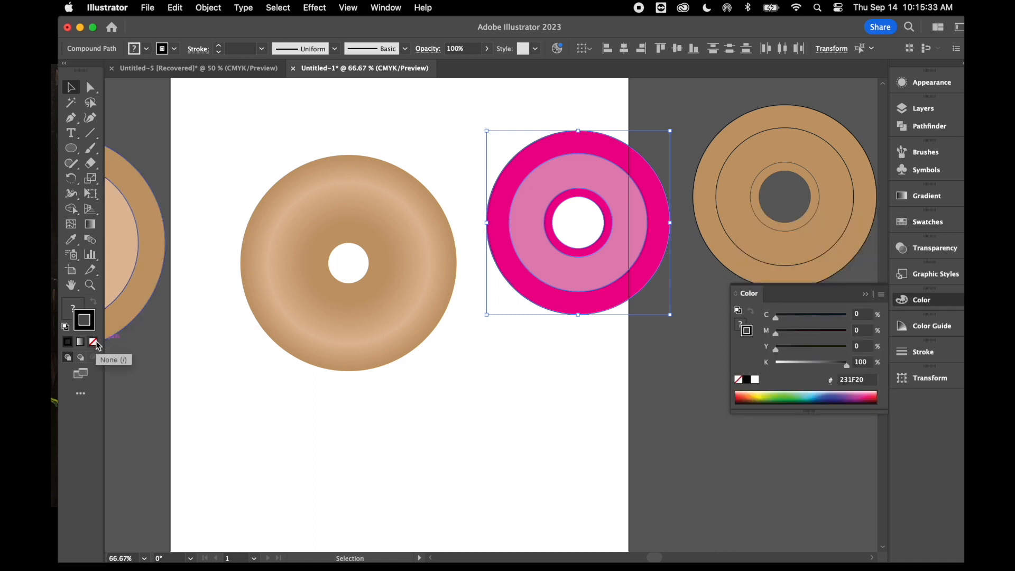
left_click(94, 341)
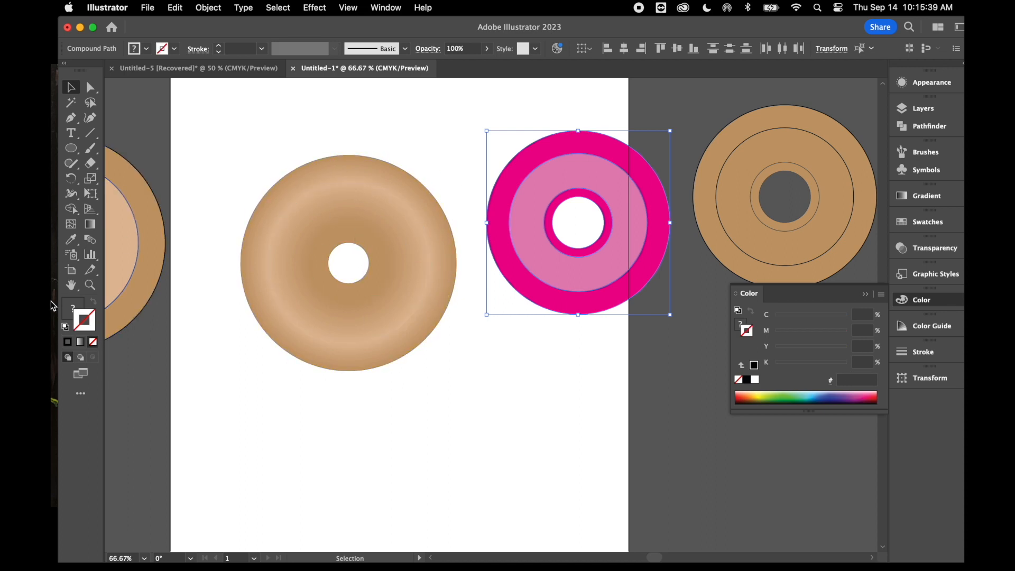
left_click(66, 311)
left_click(430, 121)
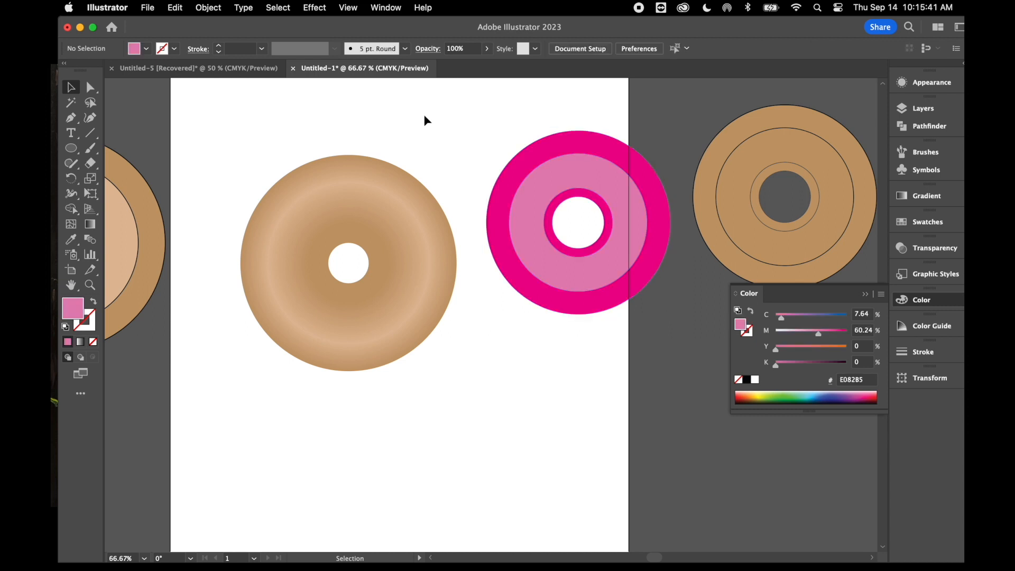
Blend all the rings of the pink set into one smooth icing ring and deselect it
left_click_drag(480, 133, 592, 241)
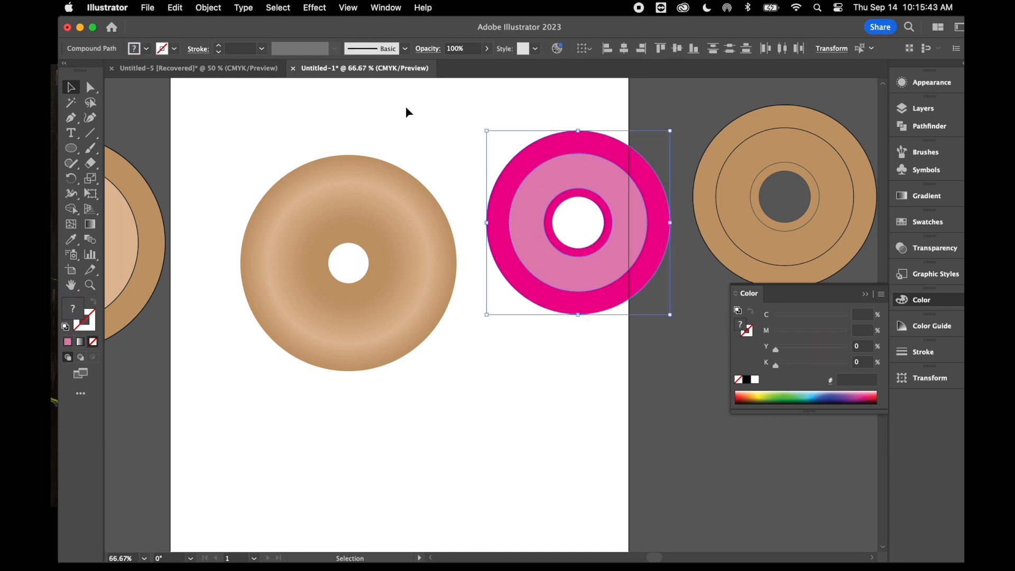
left_click(209, 8)
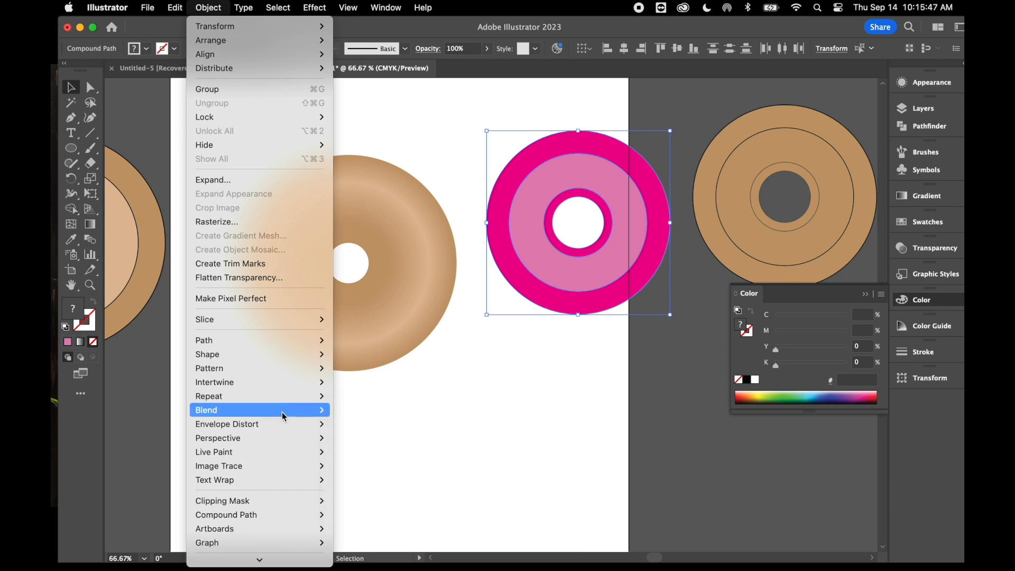
mouse_move(285, 413)
left_click(358, 411)
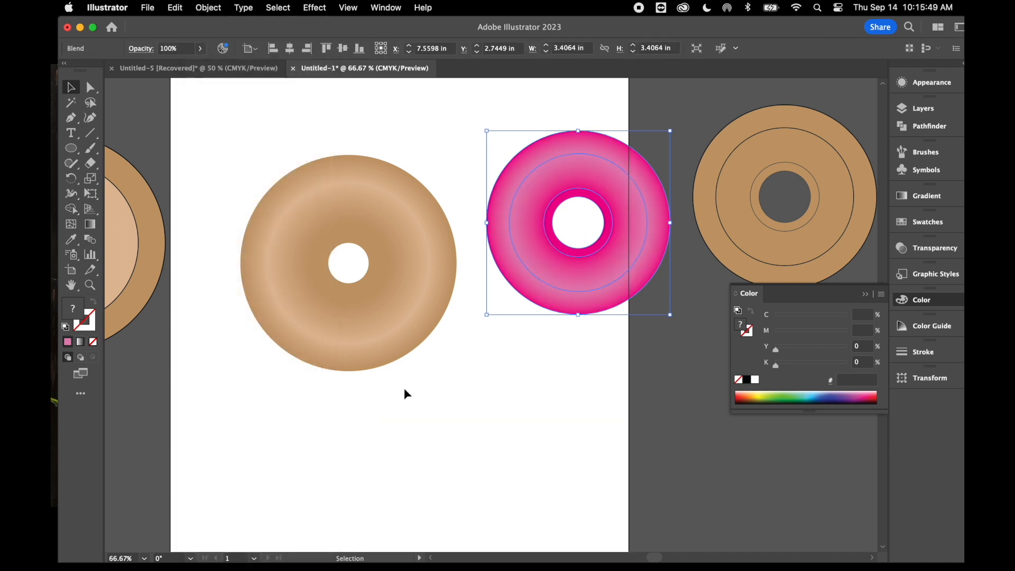
left_click(496, 366)
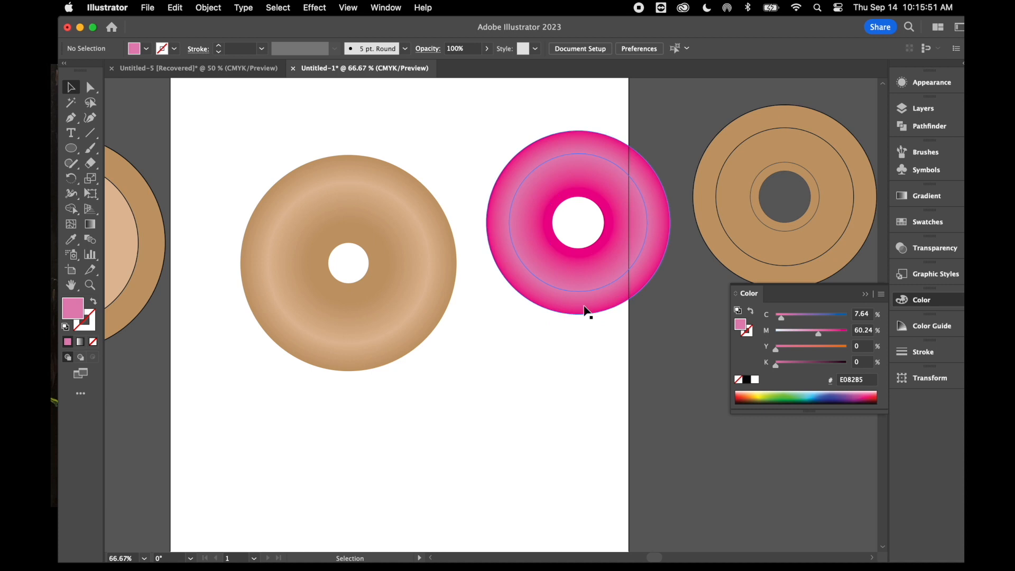
Test the pink icing over the tan base, move it back beside the base, and start a Roughen effect on it with smooth points
left_click_drag(625, 271, 400, 314)
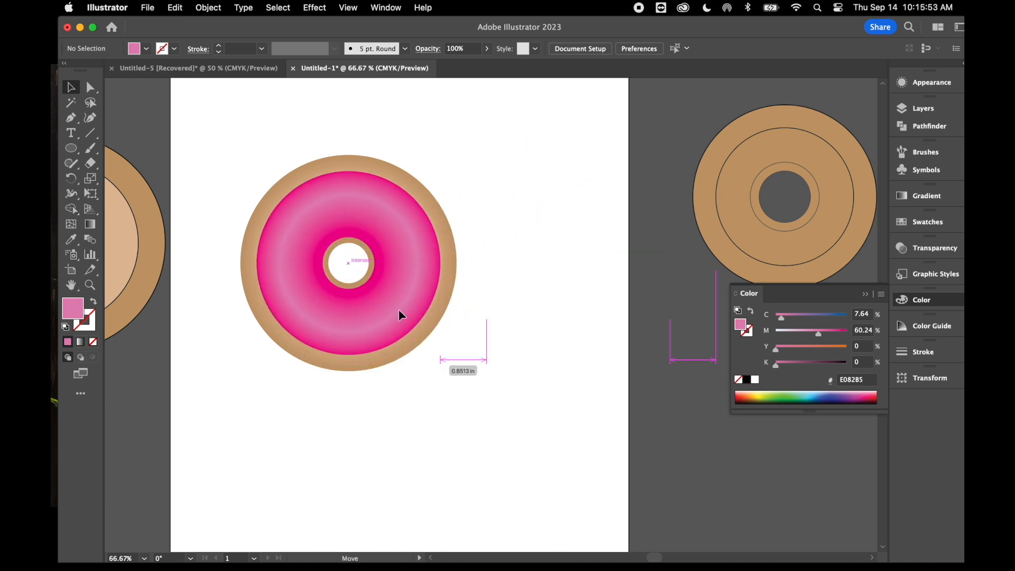
left_click_drag(401, 314, 608, 247)
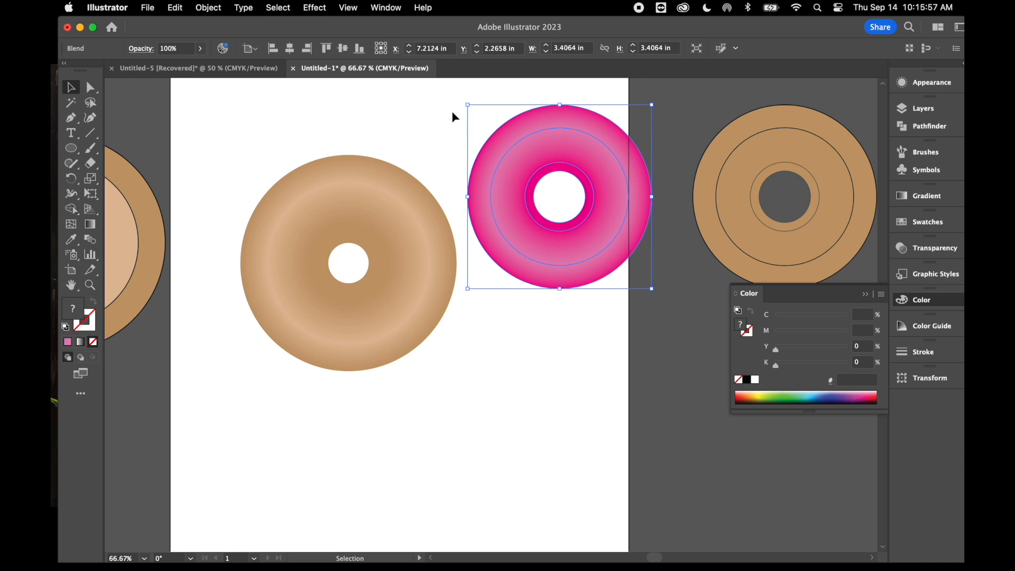
left_click(315, 8)
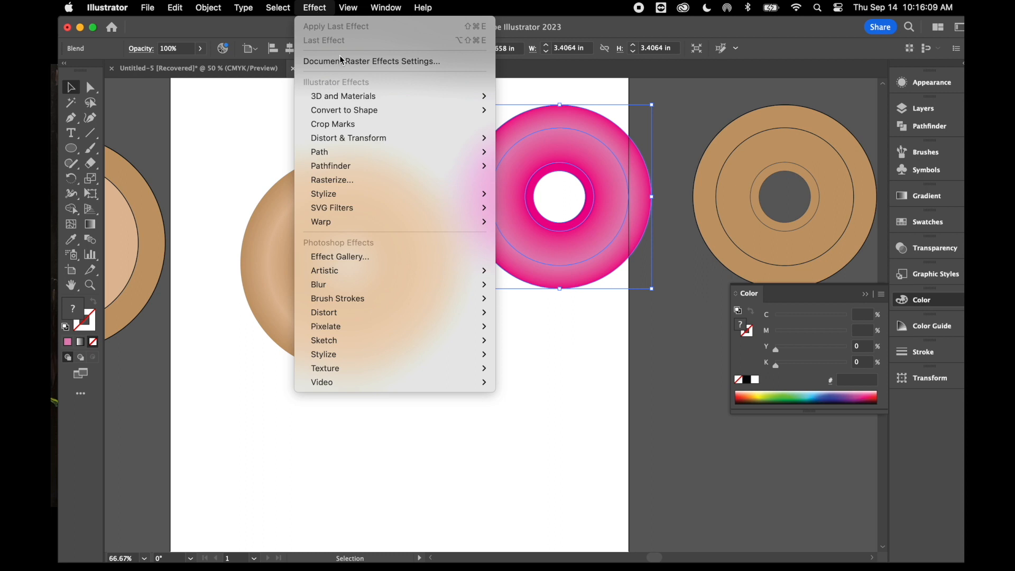
mouse_move(399, 140)
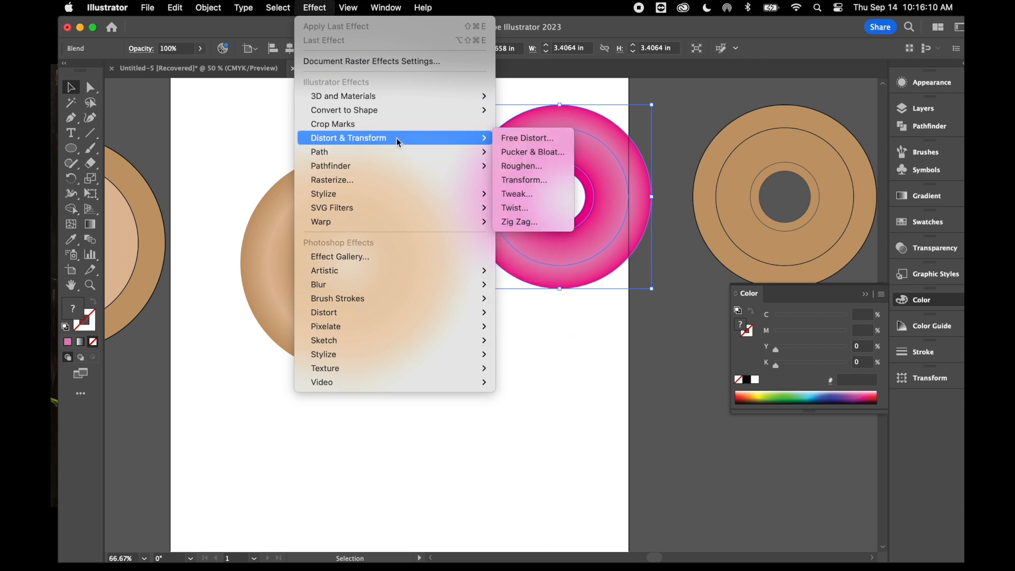
left_click(520, 166)
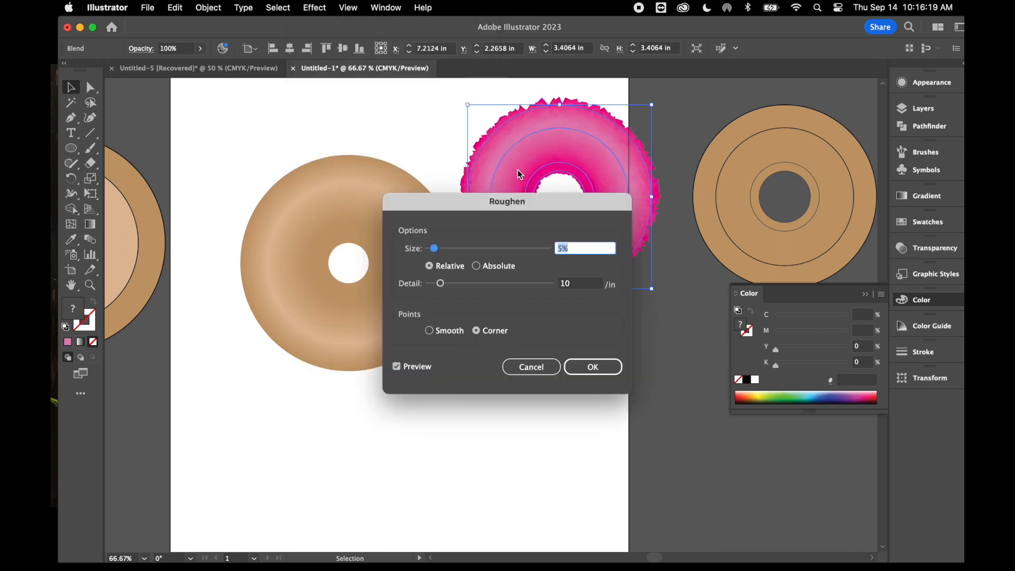
left_click_drag(521, 201, 554, 340)
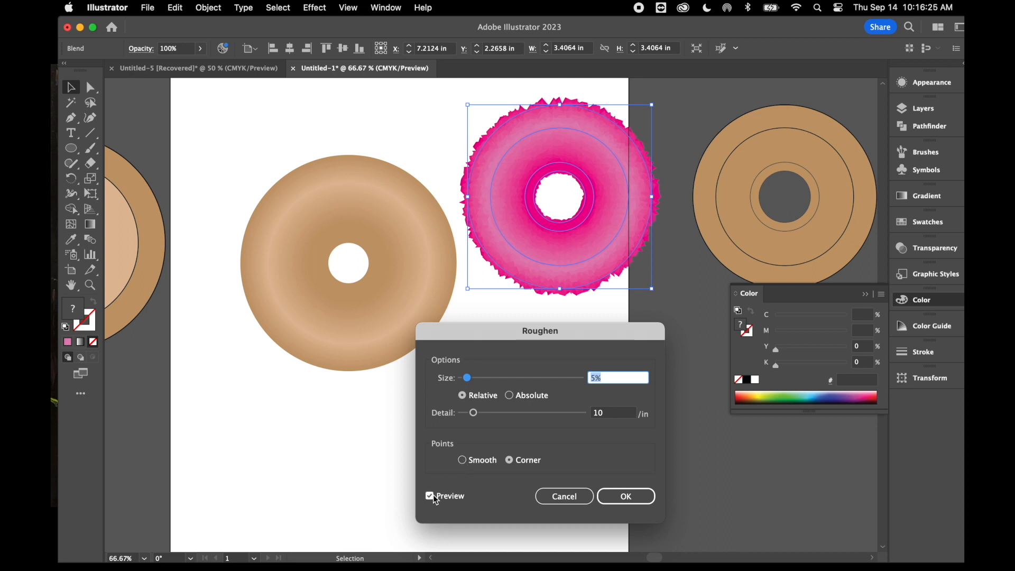
left_click(464, 459)
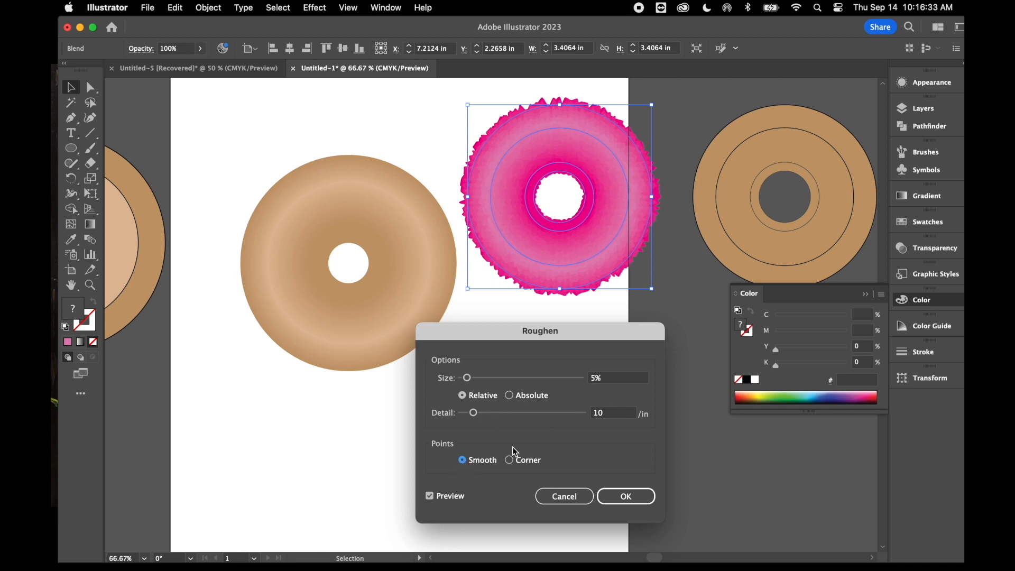
Reduce the Roughen detail for the pink icing to 2 per inch
left_click(613, 416)
key("Down")
key("Down")
key("Down")
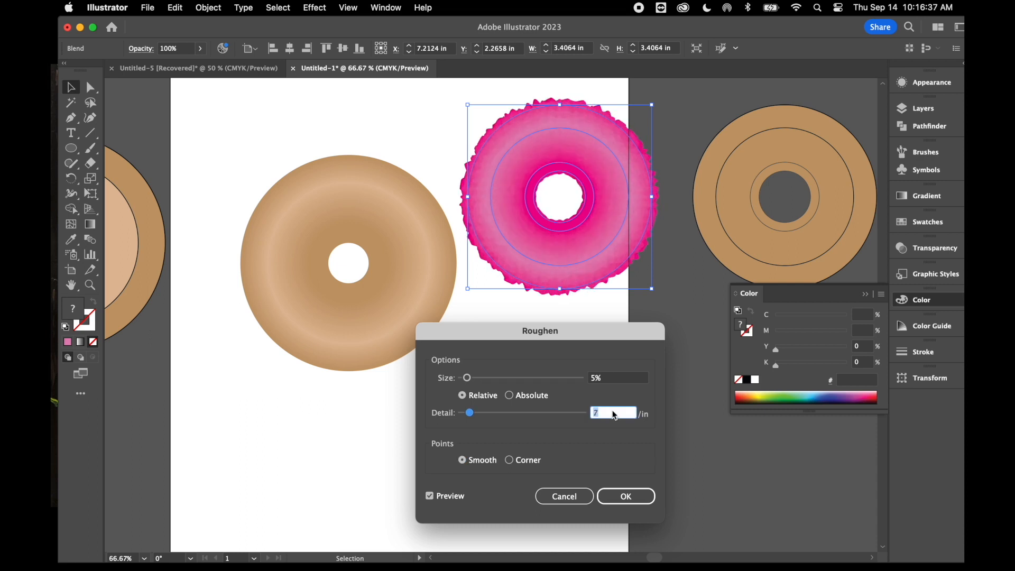
key("Down")
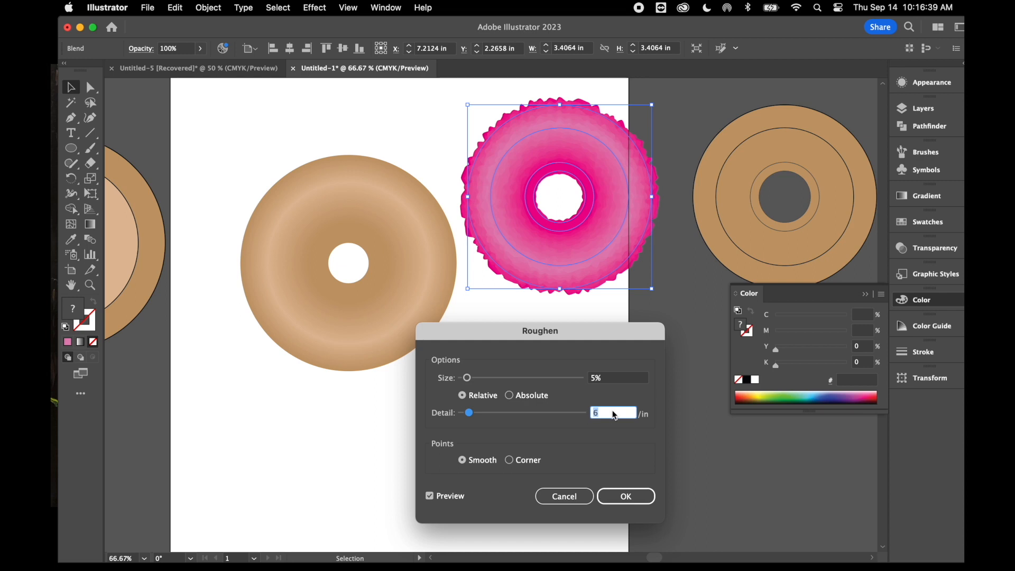
key("Down")
key("Down")
key("Down")
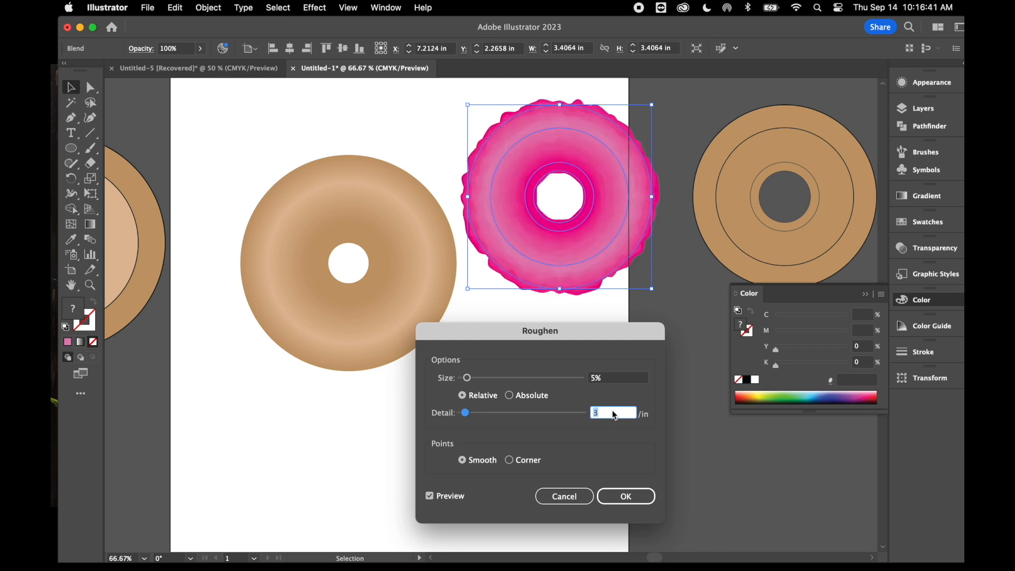
key("Down")
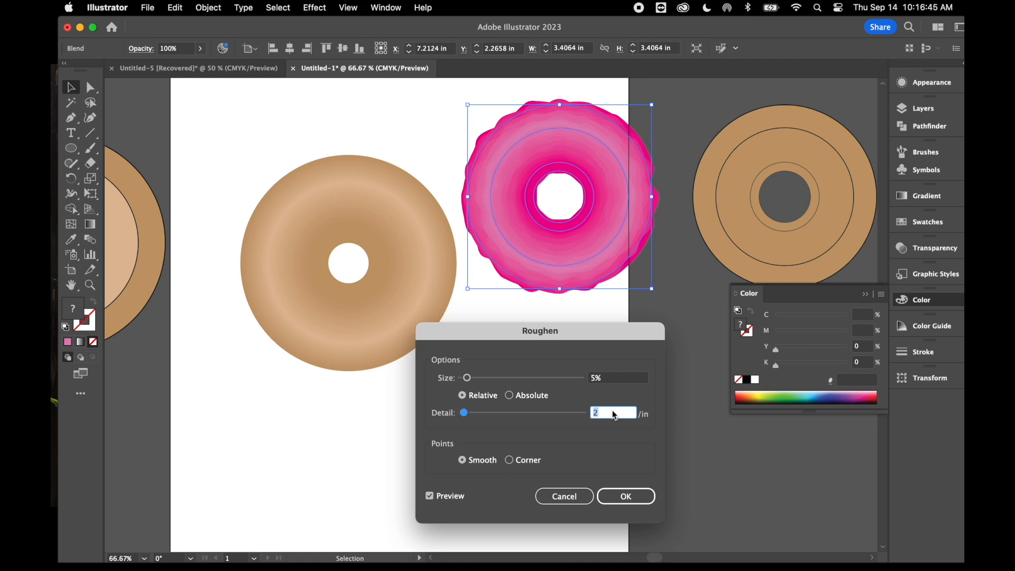
Set the Roughen size to 2% relative, apply the effect to the pink icing, and deselect it
left_click(610, 376)
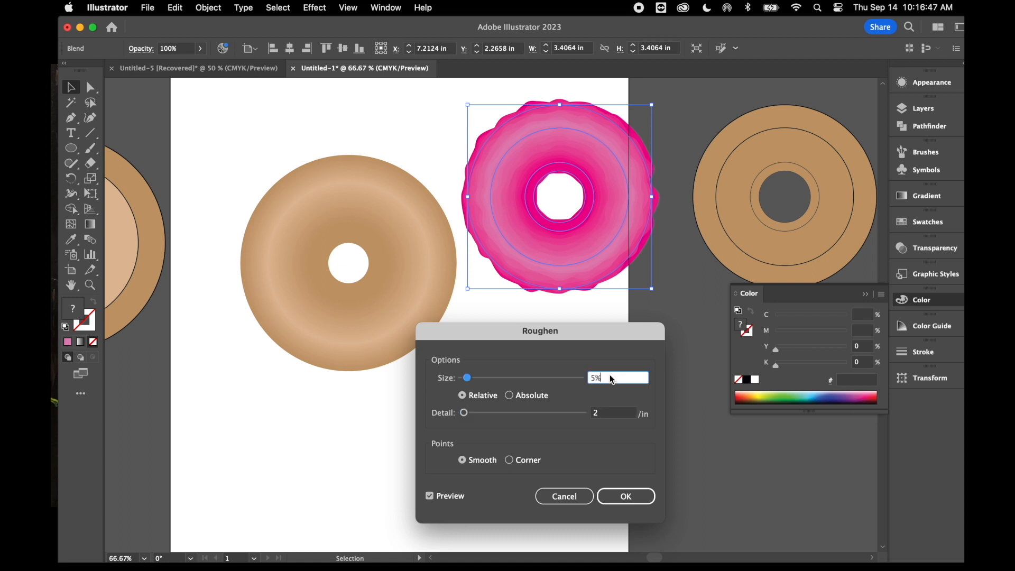
key("Down")
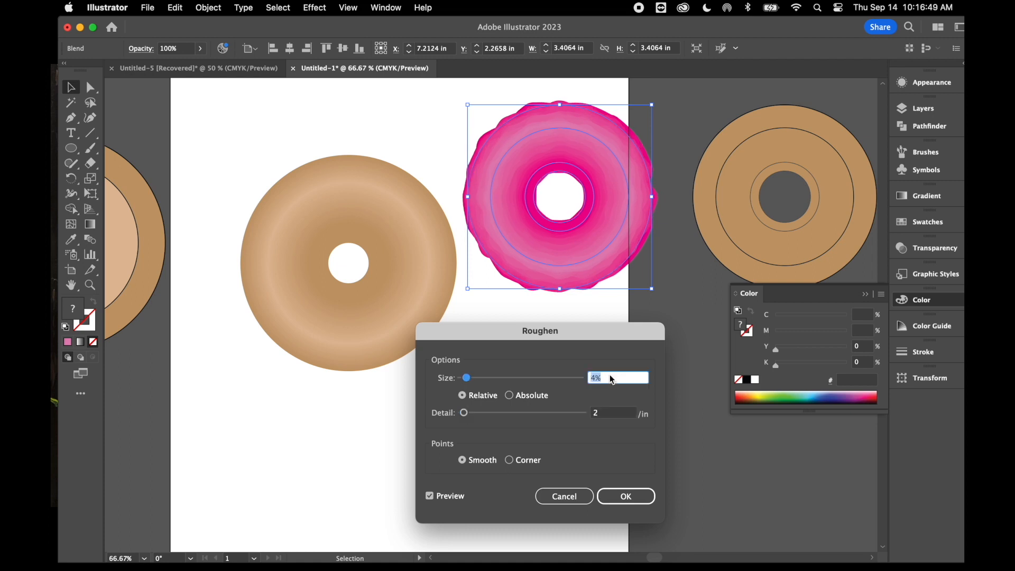
key("Down")
key("Down")
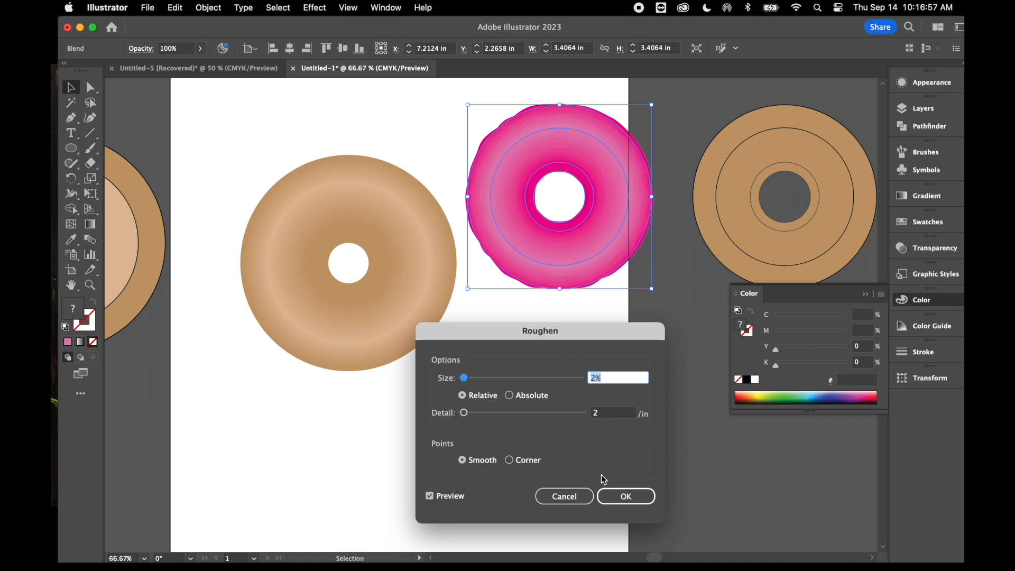
left_click(623, 500)
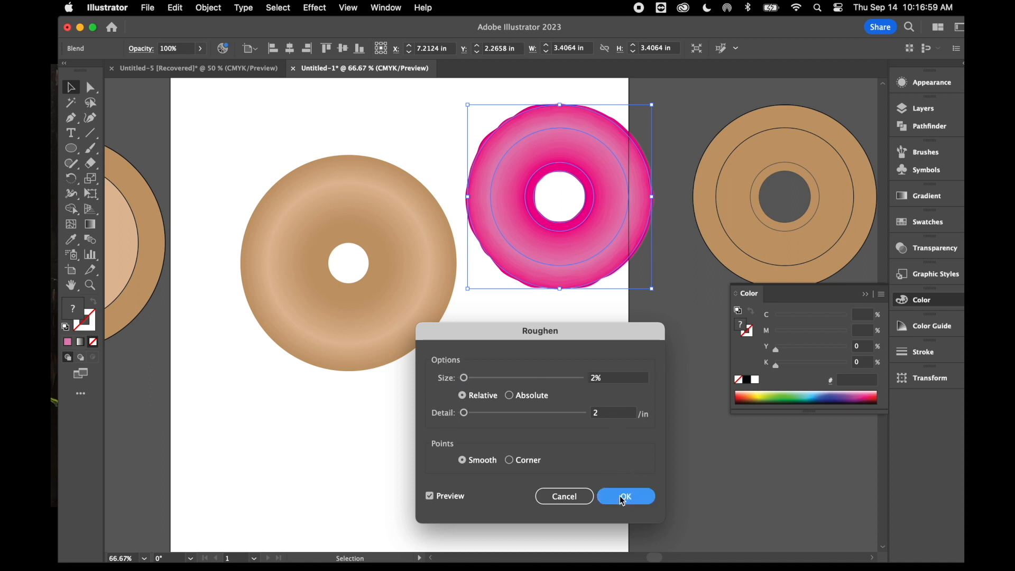
left_click(550, 307)
Centre the roughened pink icing on the tan base, move both together to the artboard's upper-left corner, and deselect them
left_click_drag(573, 261, 363, 320)
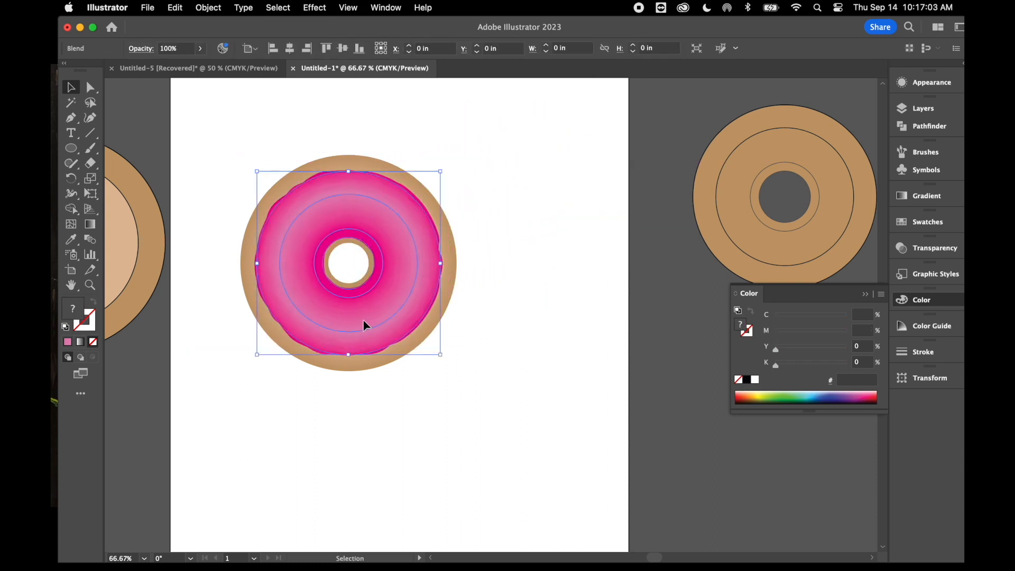
left_click(442, 392)
left_click(411, 286)
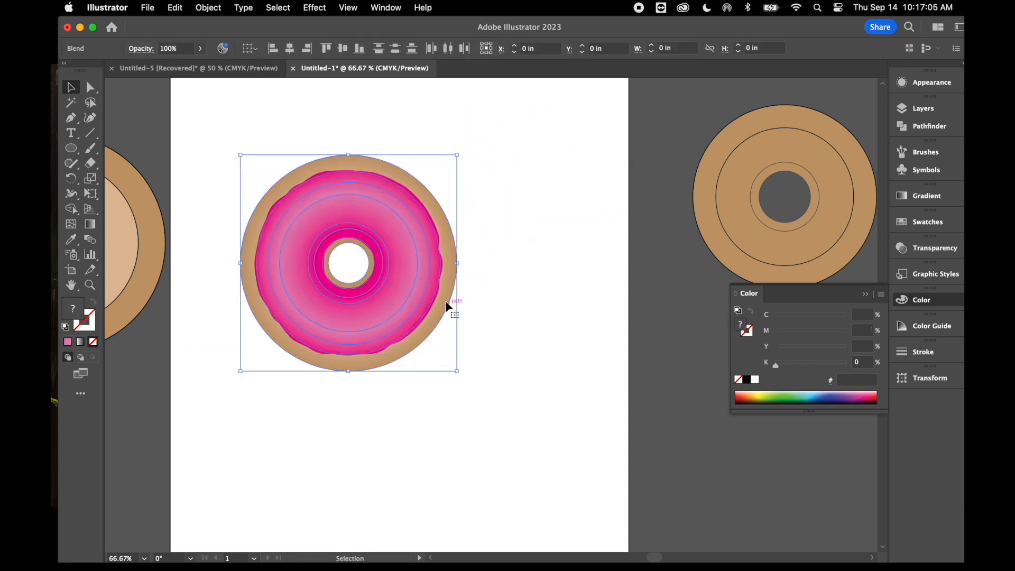
left_click_drag(402, 245, 354, 179)
scroll(446, 294, "up", 3)
scroll(446, 295, "left", 2)
left_click(483, 307)
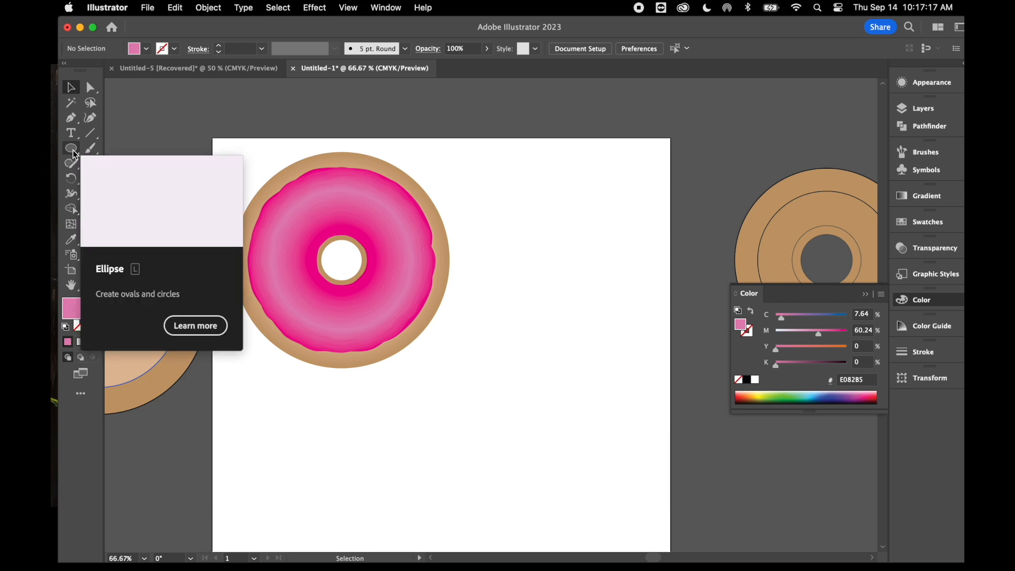
Draw a small, narrow upright rounded rectangle on the empty artboard area right of the donut's upper part
left_click_drag(74, 154, 112, 167)
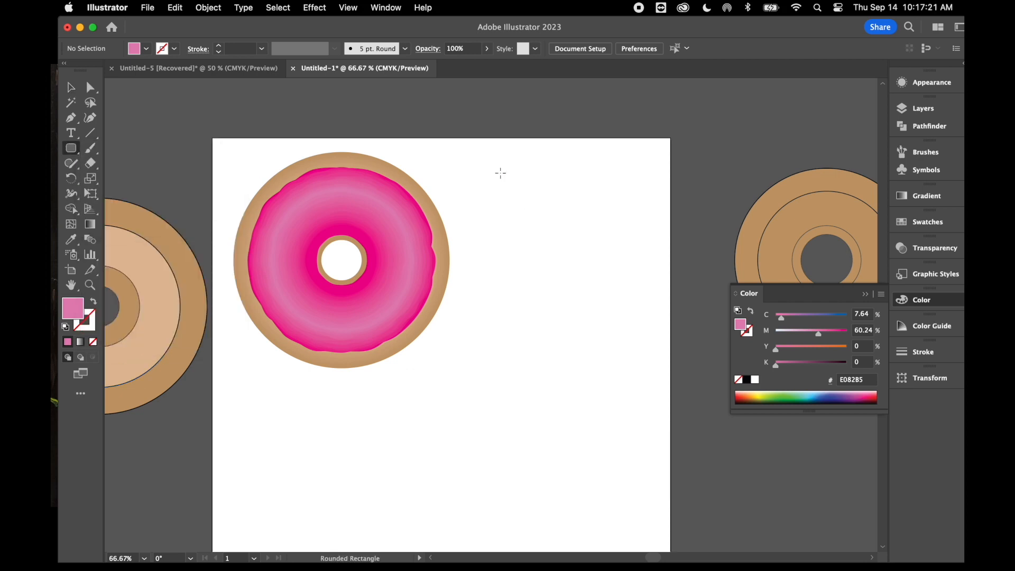
left_click_drag(501, 168, 506, 190)
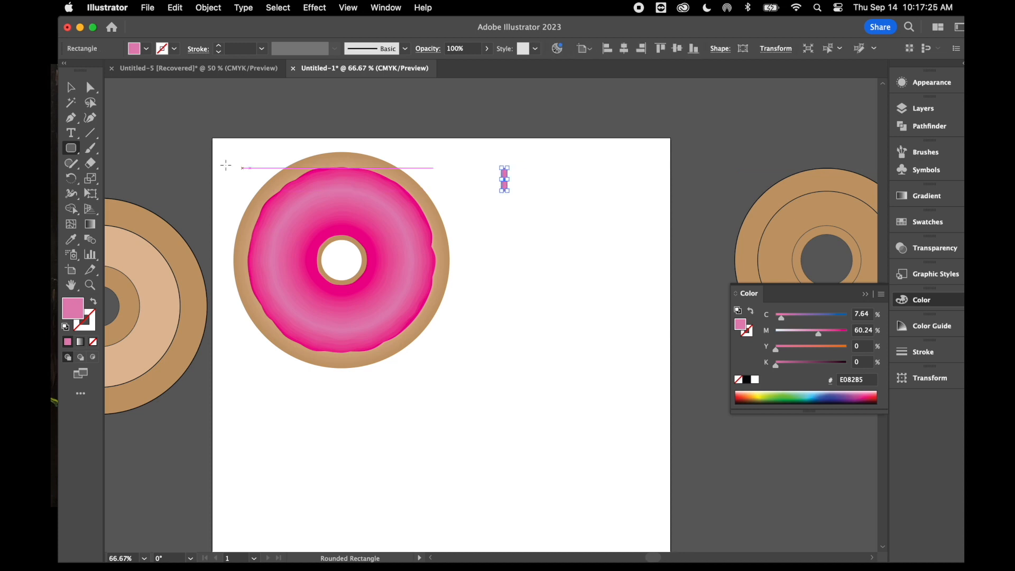
Show the gradient settings for the small rounded rectangle
key("super+equal")
key("super+equal")
key("super+equal")
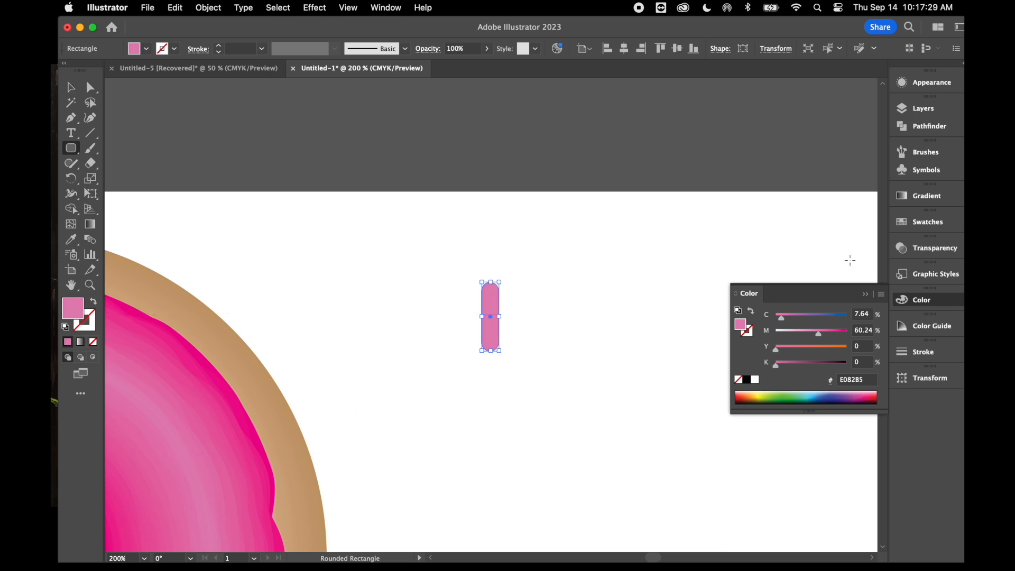
left_click(928, 197)
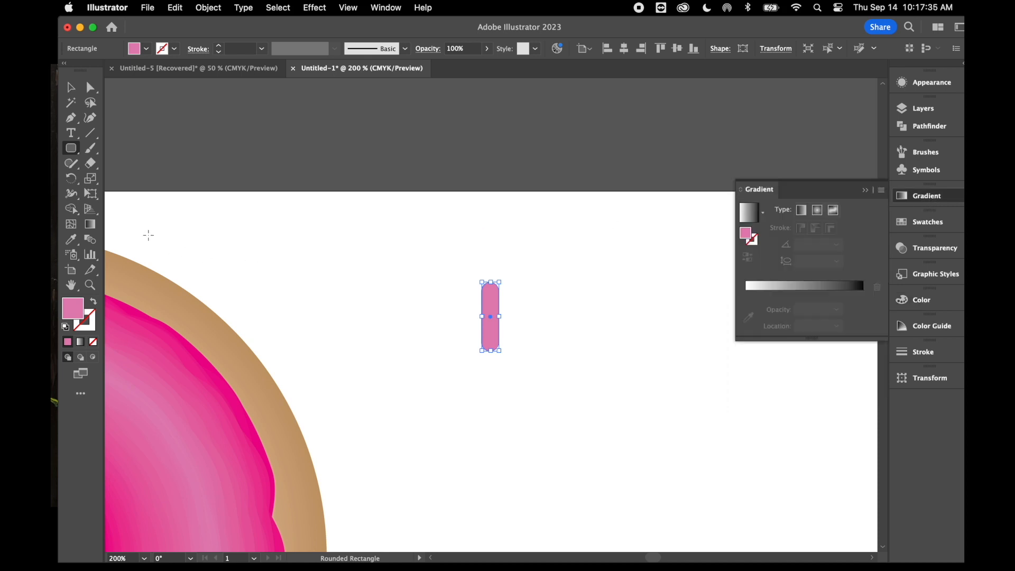
left_click(90, 225)
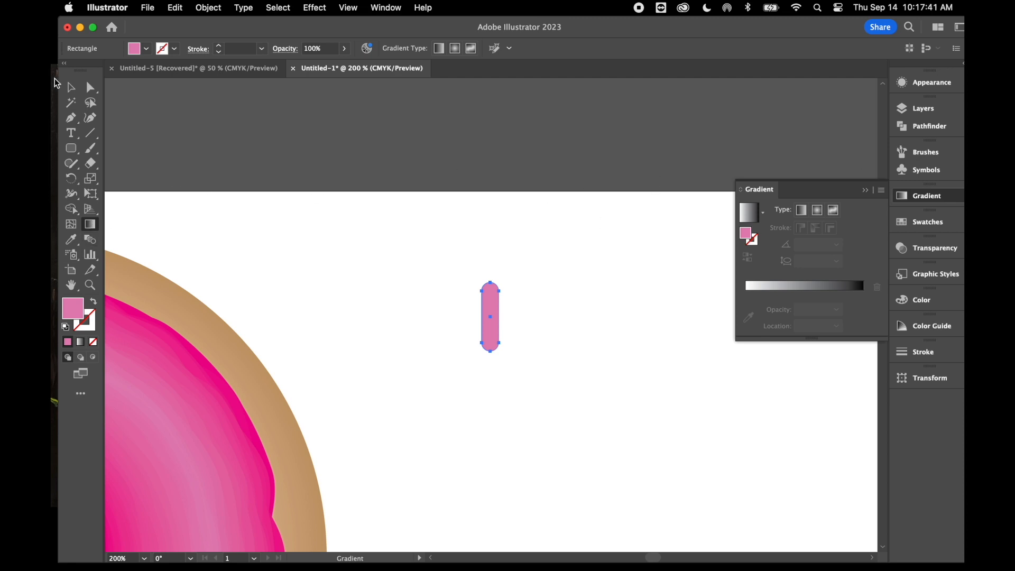
left_click(71, 87)
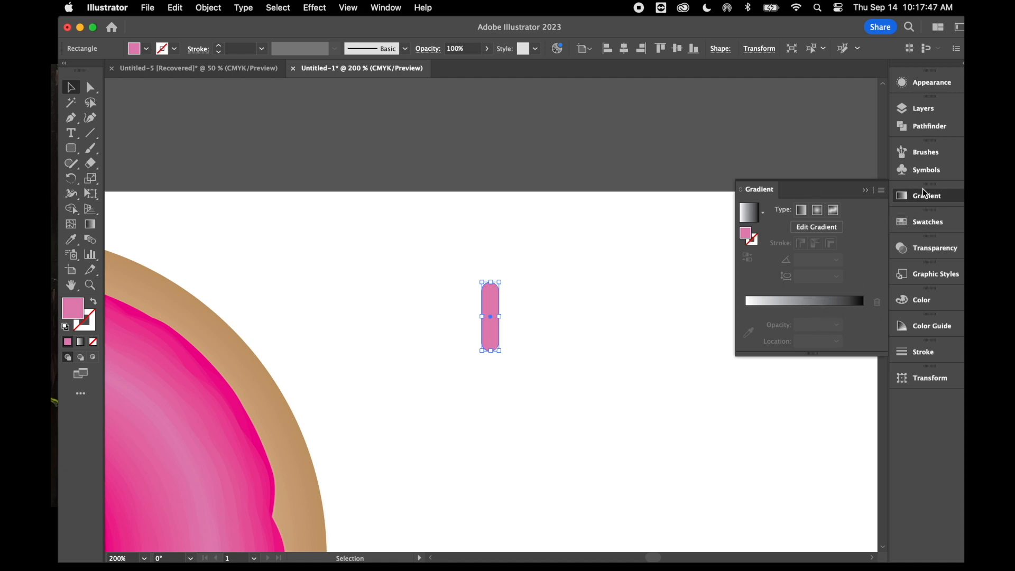
left_click(382, 9)
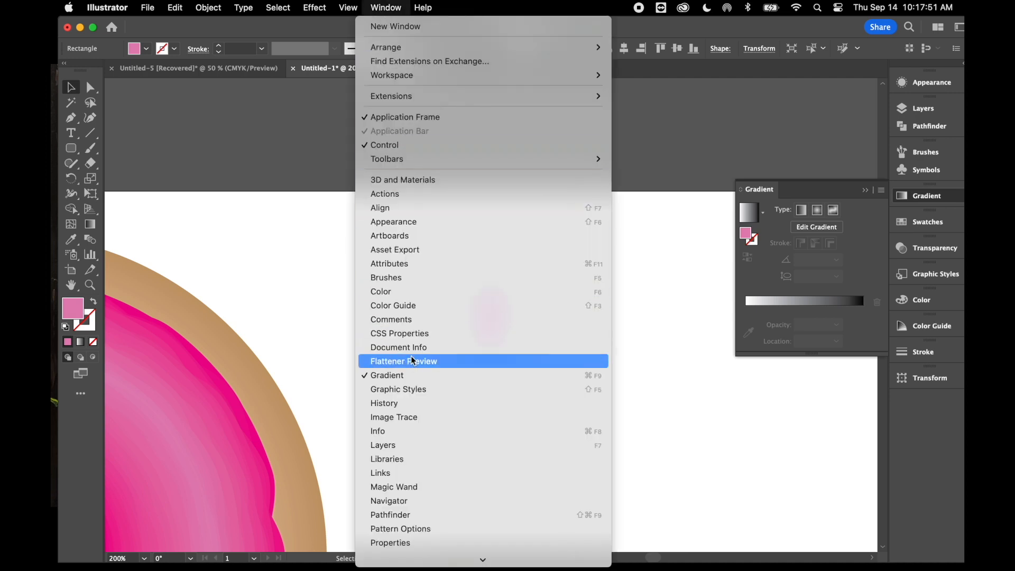
left_click(808, 189)
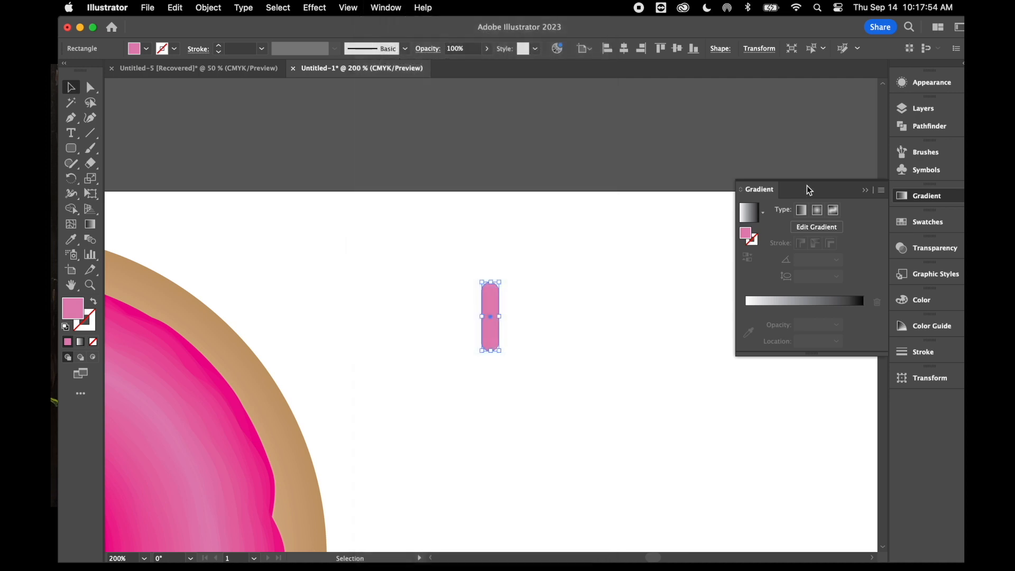
Fill the rounded rectangle with a linear white-to-black gradient and add a colour stop at about 49%
left_click(800, 300)
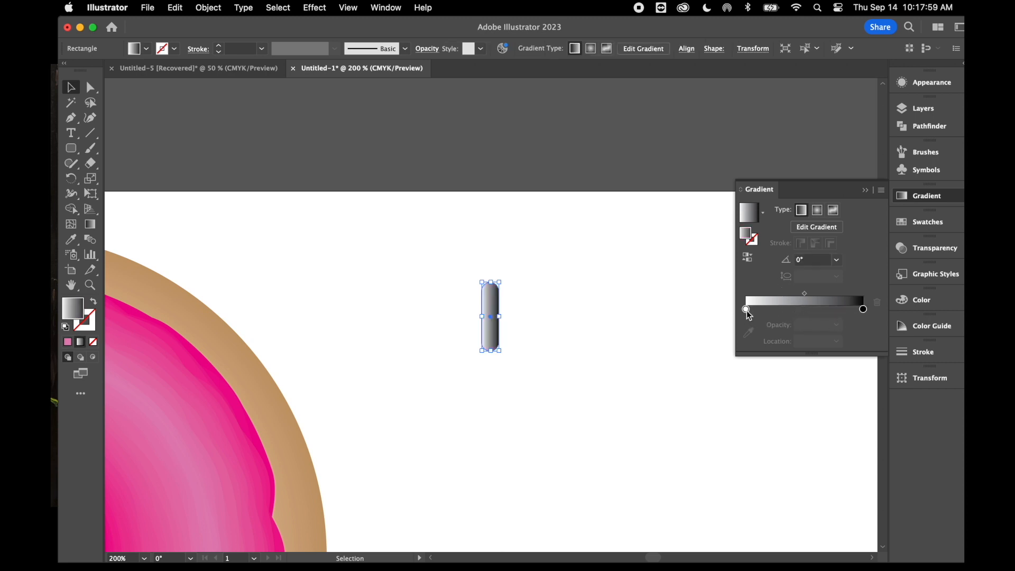
left_click(803, 310)
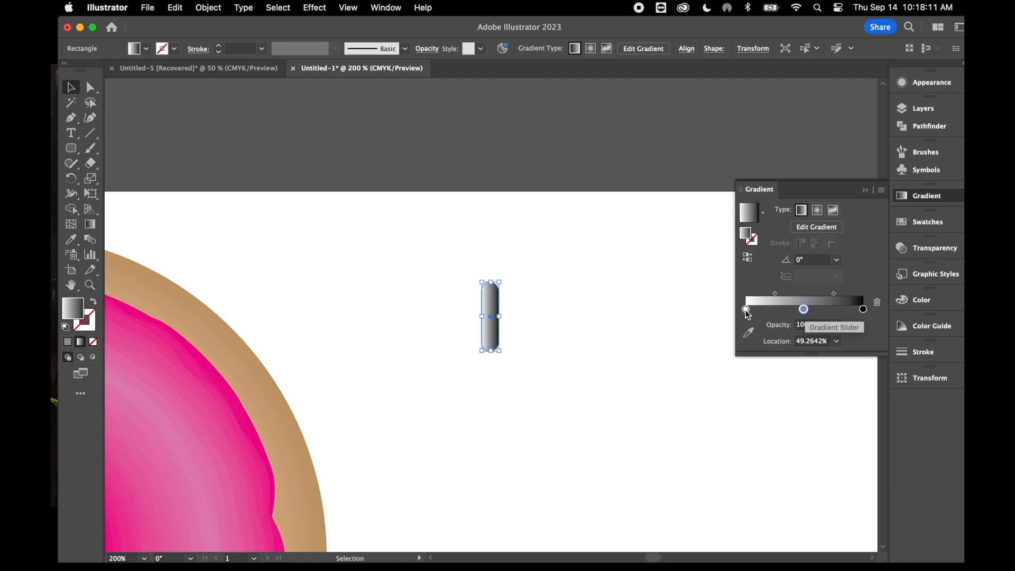
Set the first colour stop of the small rounded rectangle's gradient to the dark blue swatch
double_click(745, 310)
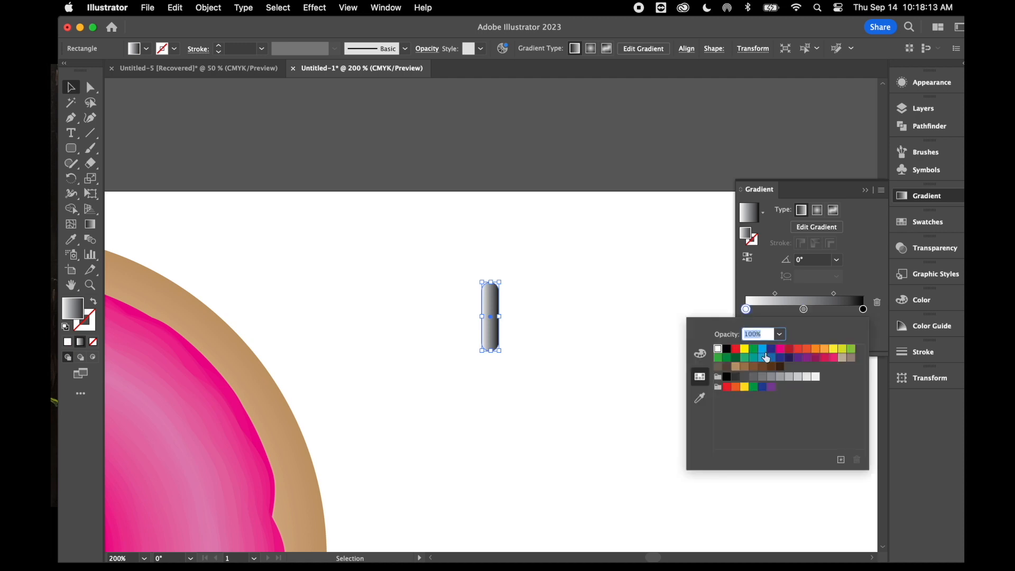
left_click(700, 354)
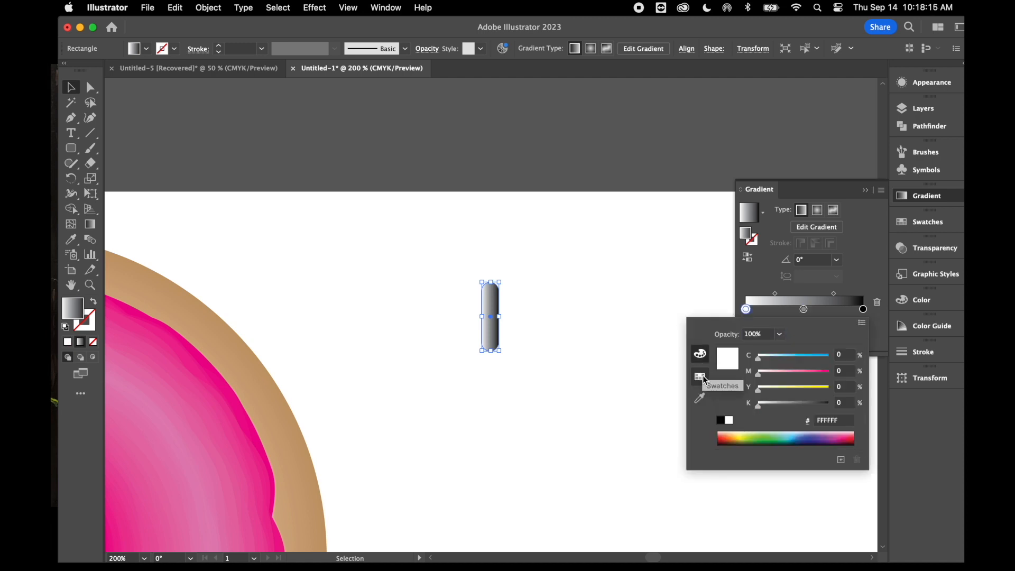
left_click(705, 379)
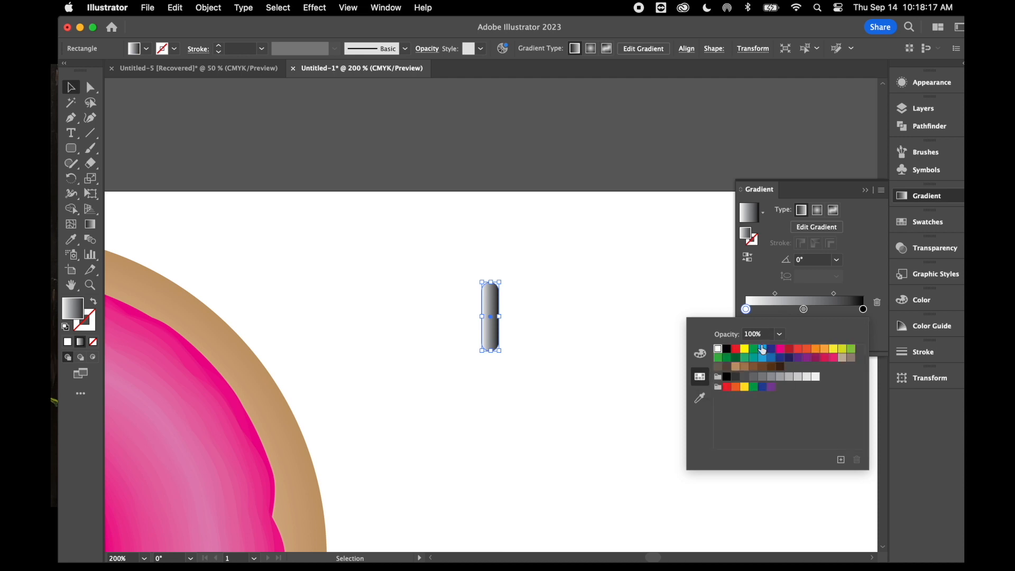
left_click(700, 353)
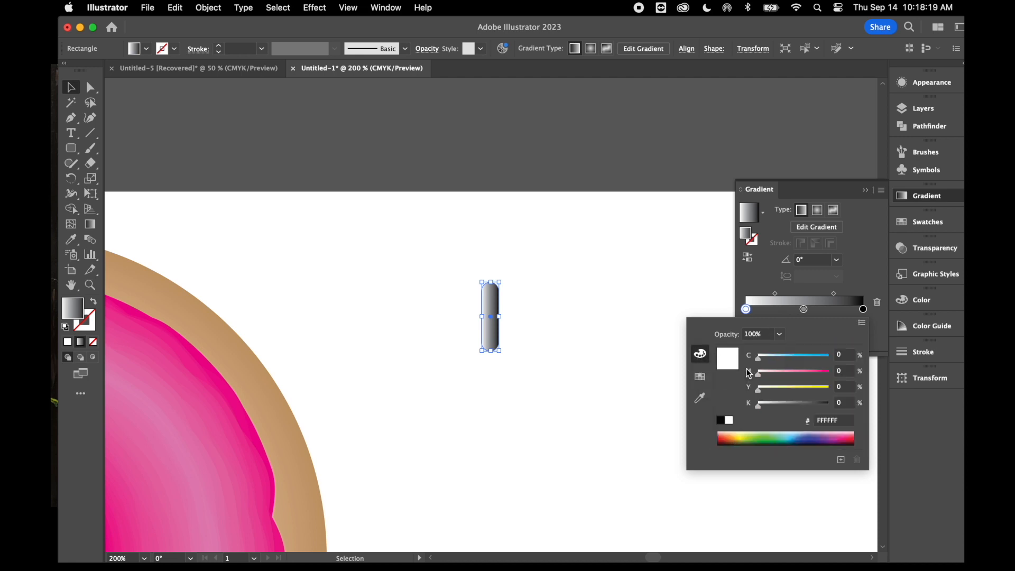
left_click(700, 376)
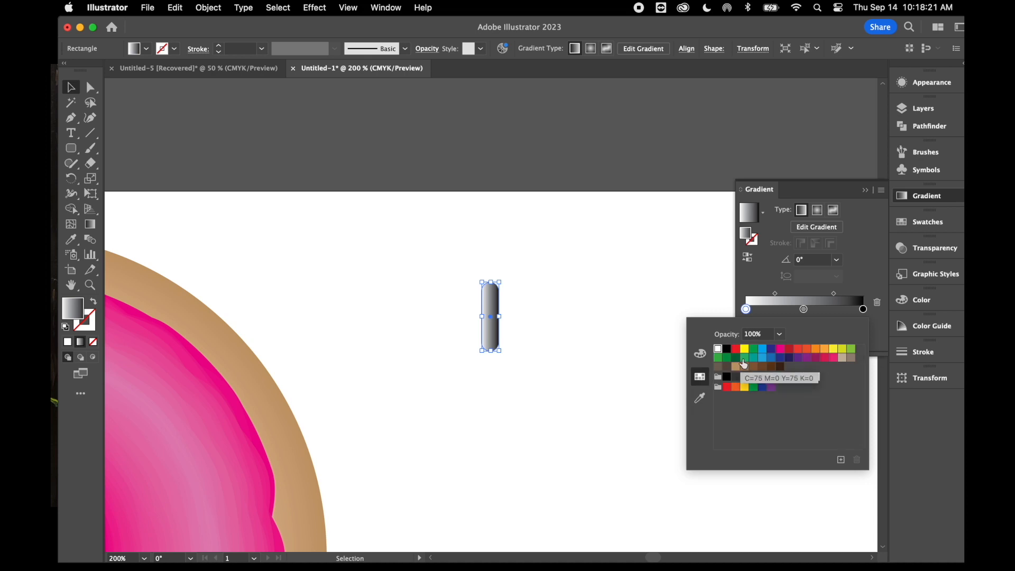
left_click(780, 360)
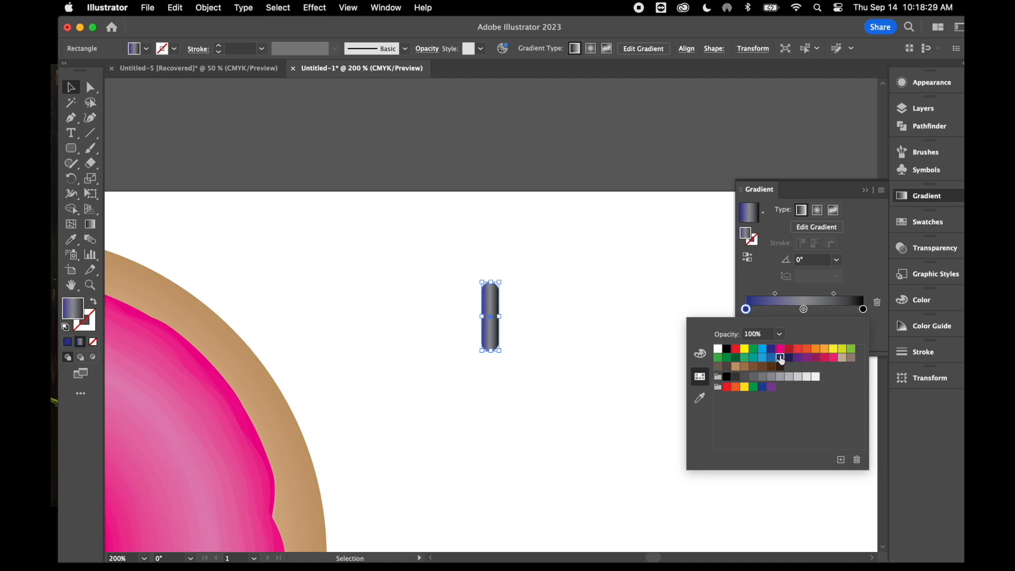
Set the gradient's middle stop to light blue and its last stop to dark blue, and deselect the rounded rectangle
double_click(804, 309)
left_click(762, 349)
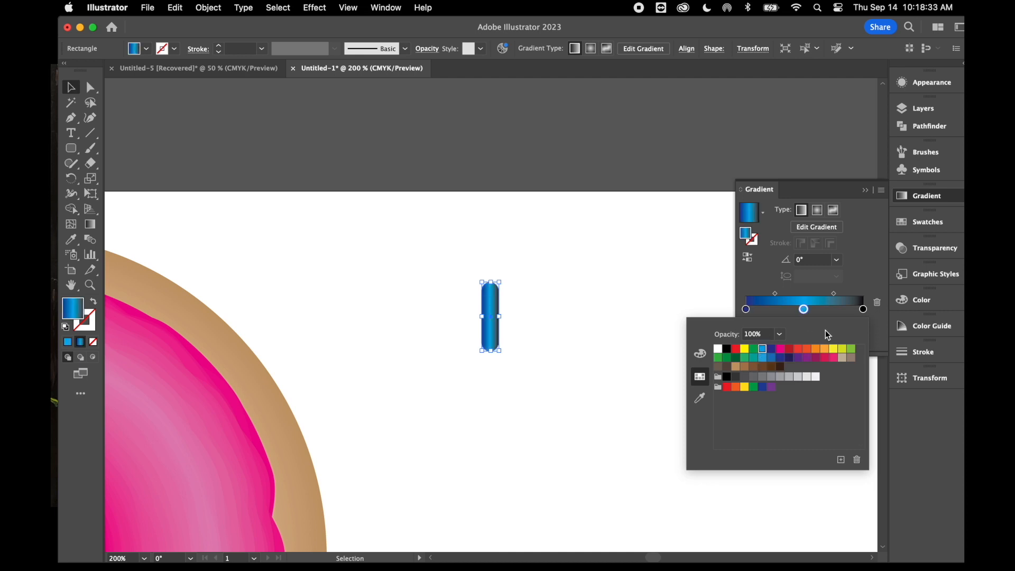
double_click(863, 309)
left_click(780, 358)
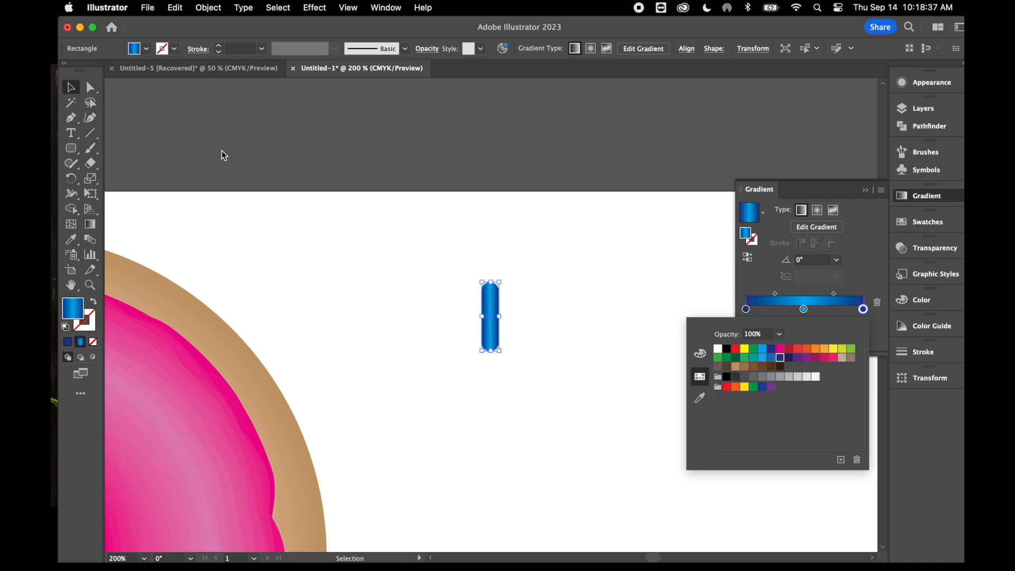
left_click(371, 209)
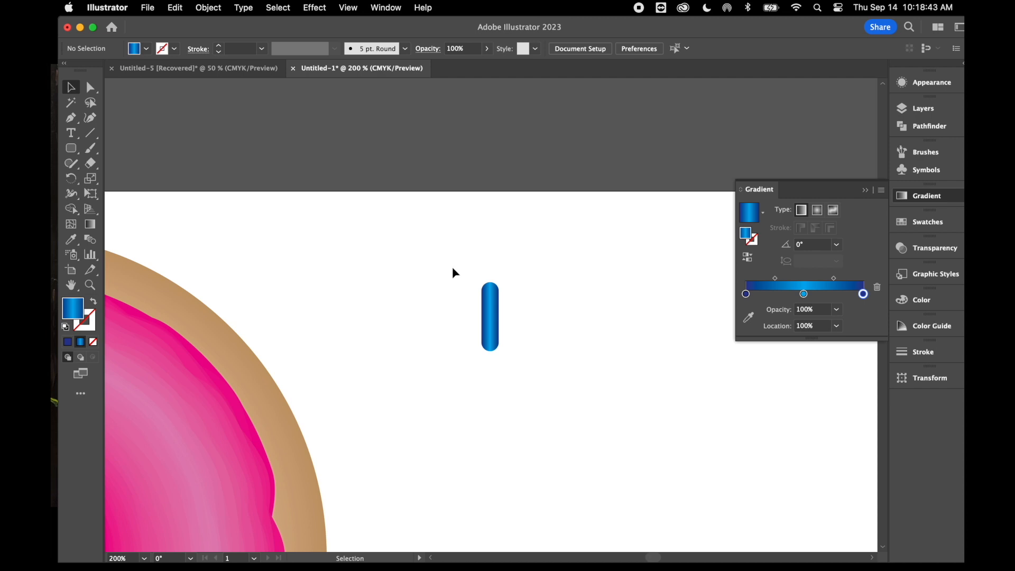
Rotate the blue sprinkle about 104° clockwise, place it on the upper right of the pink icing, and deselect it
left_click(496, 338)
left_click_drag(505, 353, 440, 316)
scroll(474, 374, "left", 5)
scroll(474, 375, "up", 1)
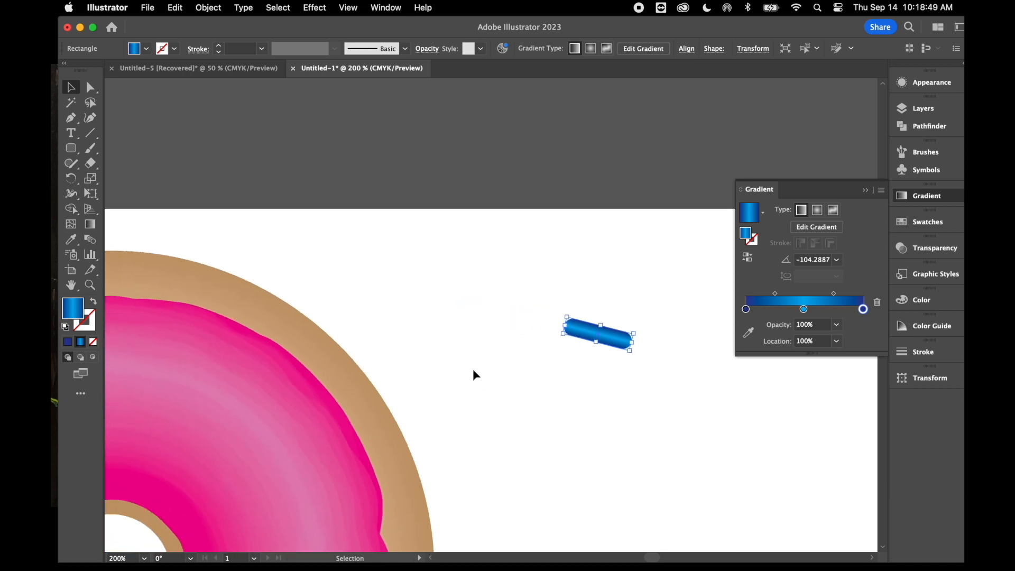
left_click_drag(615, 346, 238, 376)
scroll(237, 376, "left", 4)
scroll(380, 417, "down", 2)
scroll(381, 418, "left", 2)
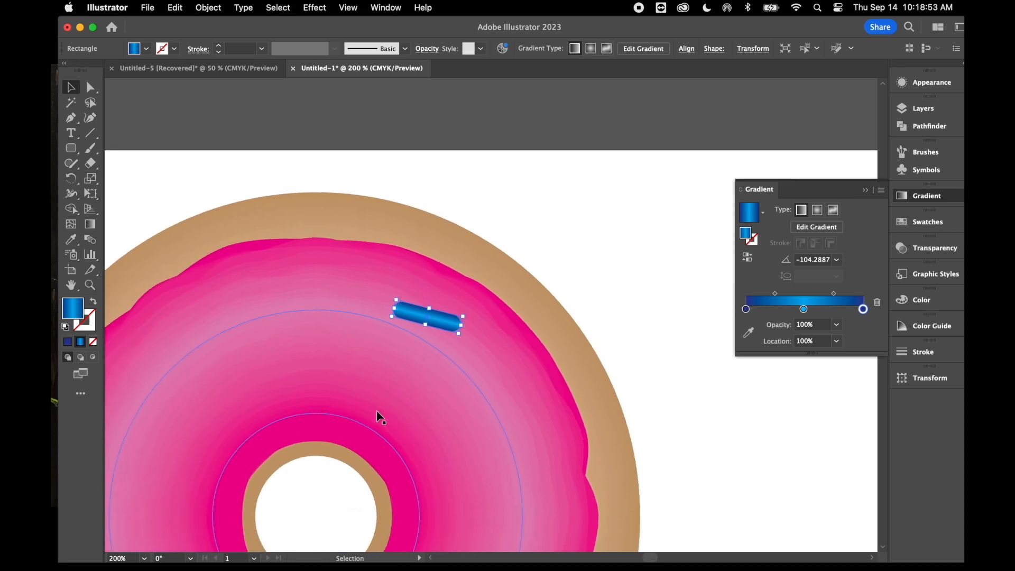
left_click_drag(442, 326, 429, 344)
scroll(428, 344, "down", 3)
left_click(618, 184)
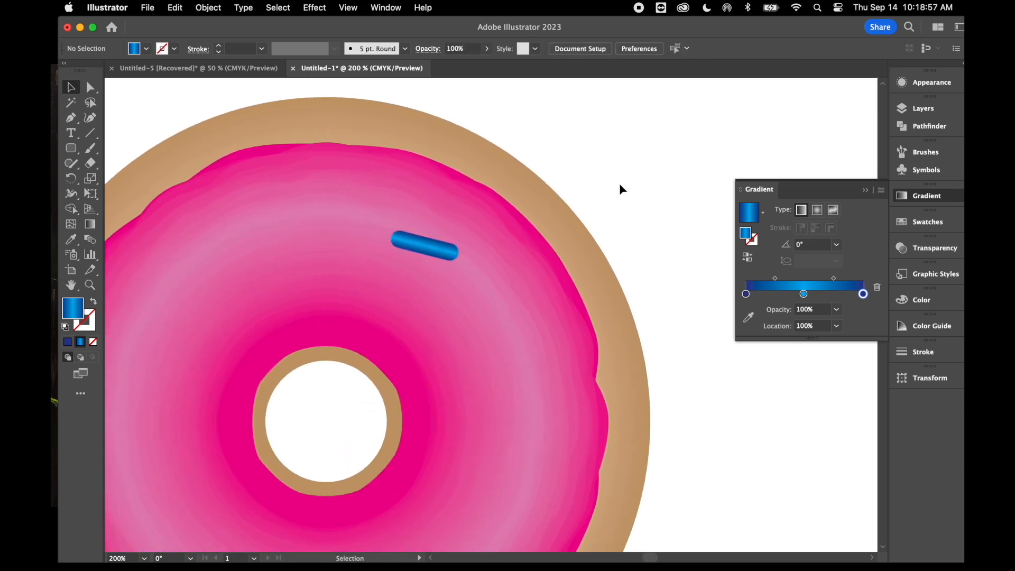
Duplicate the blue sprinkle and place the copy on the empty artboard area at the donut's upper right
left_click(438, 254)
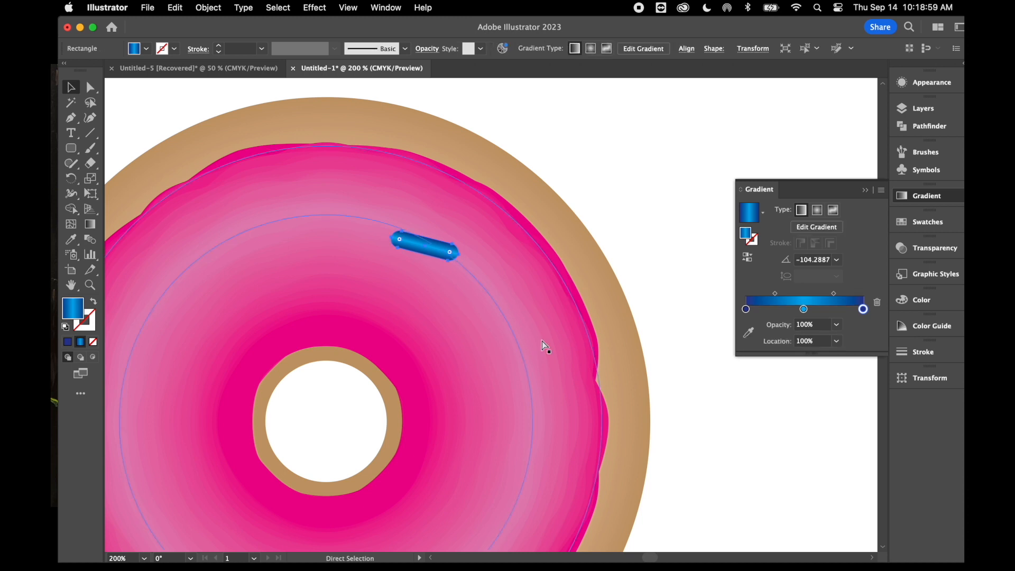
key("super+c")
key("super+v")
left_click_drag(504, 321, 647, 162)
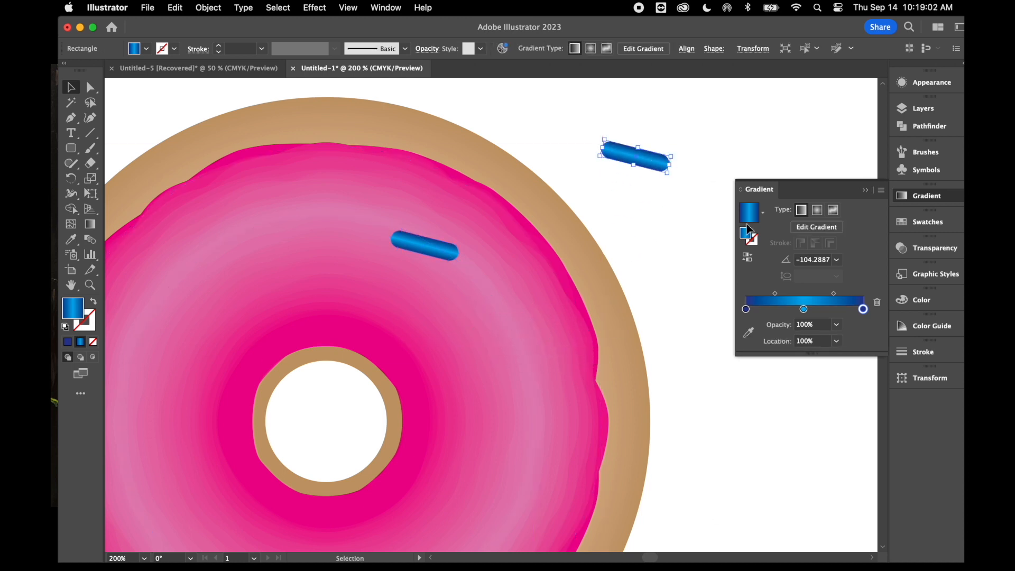
Recolour the copied sprinkle's gradient with red first and last stops and an orange middle stop, and deselect it
double_click(746, 310)
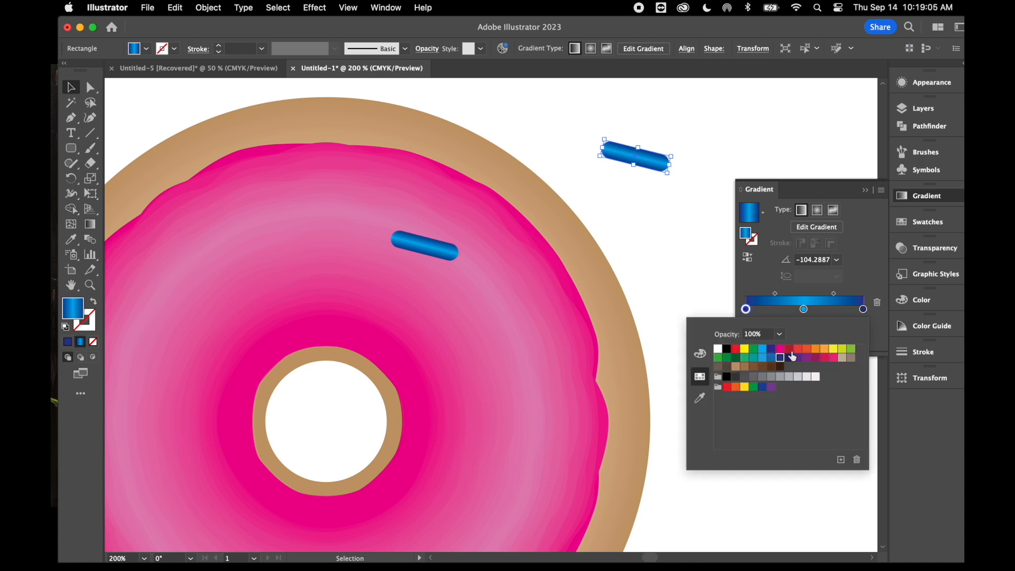
left_click(816, 349)
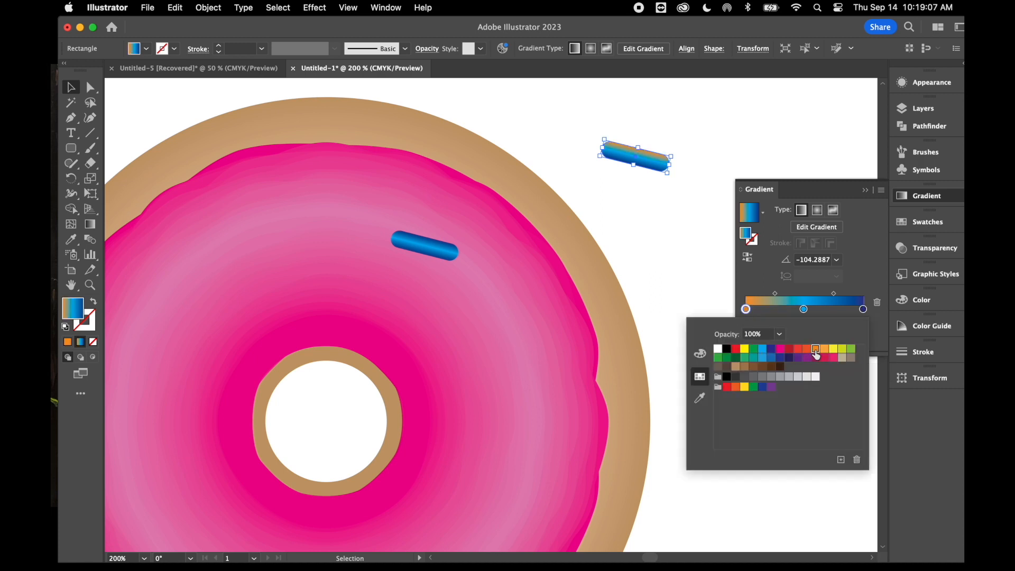
left_click(798, 349)
left_click(803, 309)
double_click(804, 309)
left_click(817, 350)
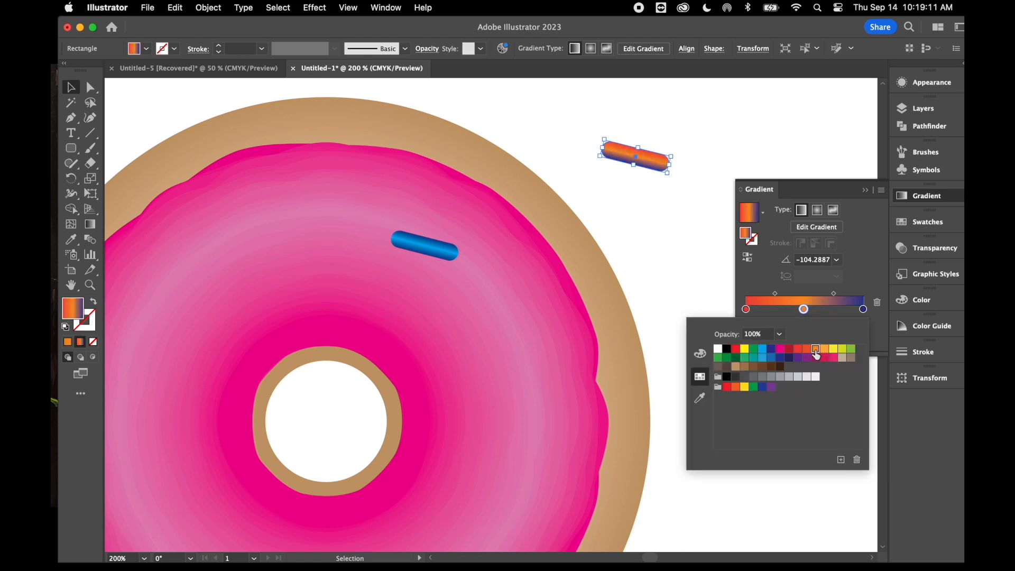
double_click(863, 311)
left_click(803, 350)
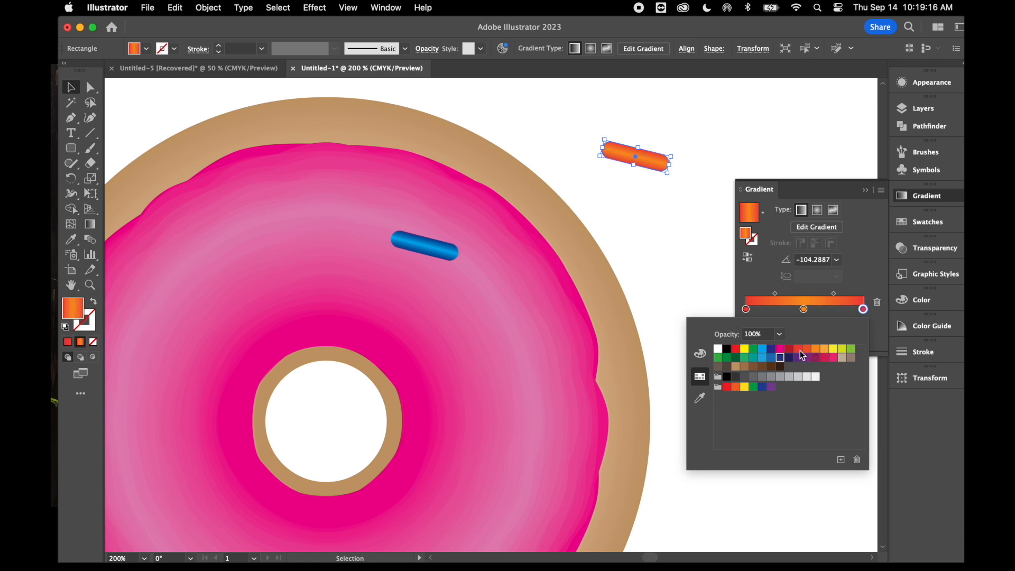
left_click(655, 162)
left_click(650, 219)
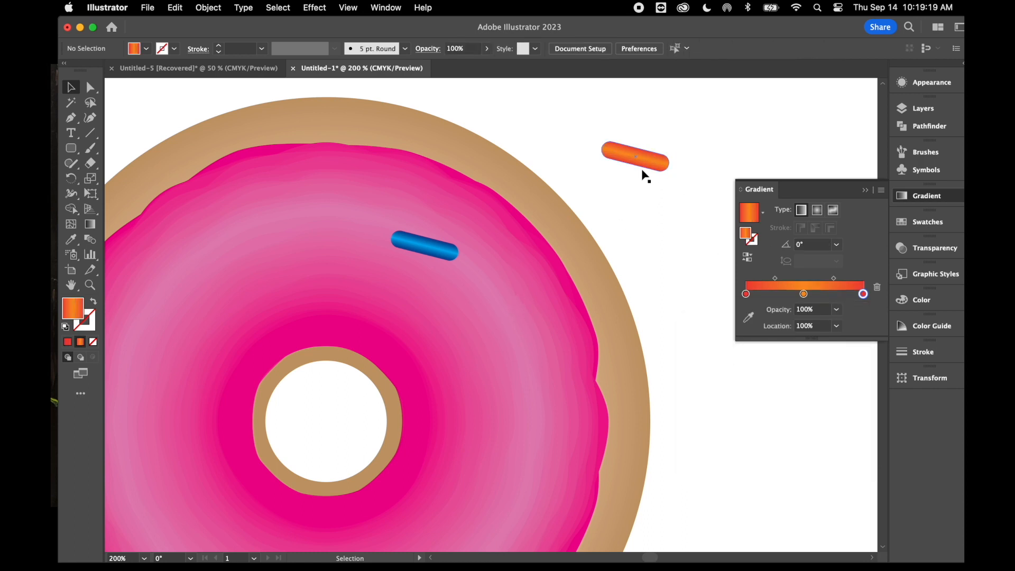
Move the orange sprinkle onto the icing left of the blue one and rotate it to a gradient angle of -150°
left_click_drag(634, 159, 329, 239)
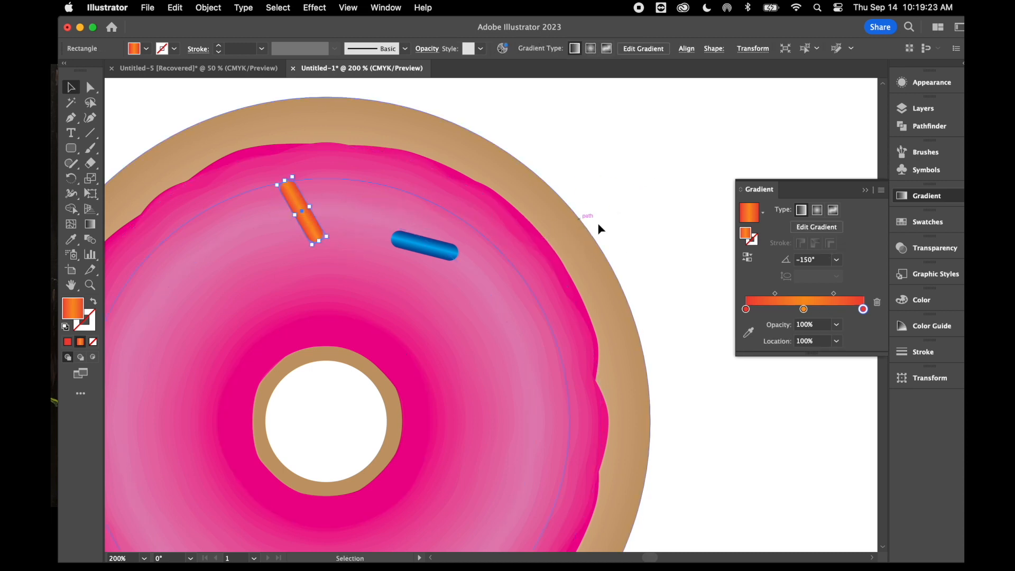
scroll(574, 315, "down", 5)
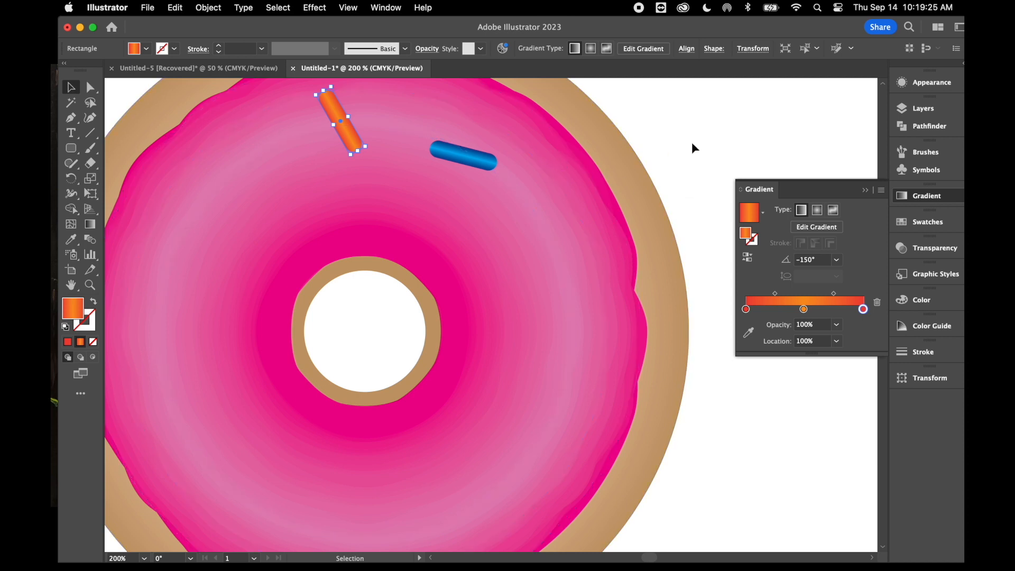
scroll(687, 145, "up", 3)
Duplicate the orange sprinkle and place the copy on the empty artboard area at the donut's upper right
key("a")
key("super+c")
key("super+v")
left_click_drag(501, 332, 664, 149)
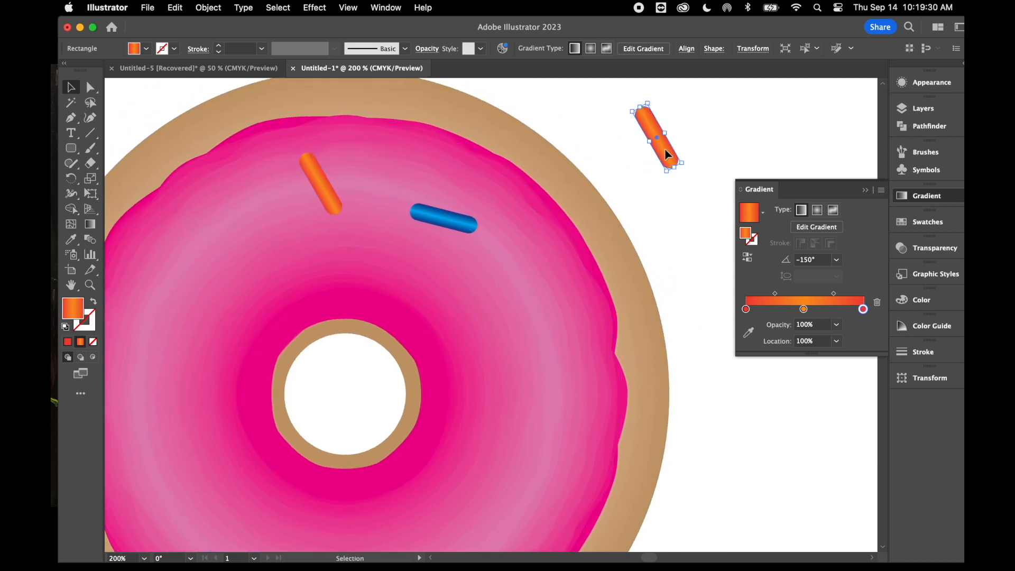
Recolour the copied orange sprinkle's gradient with dark green first and last stops and a lighter green middle stop
double_click(745, 309)
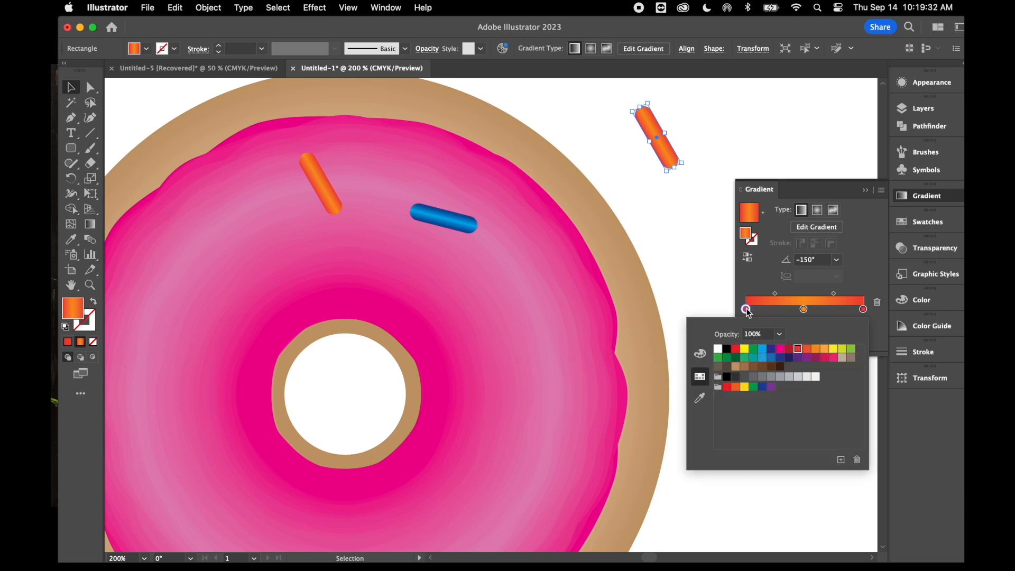
left_click(735, 359)
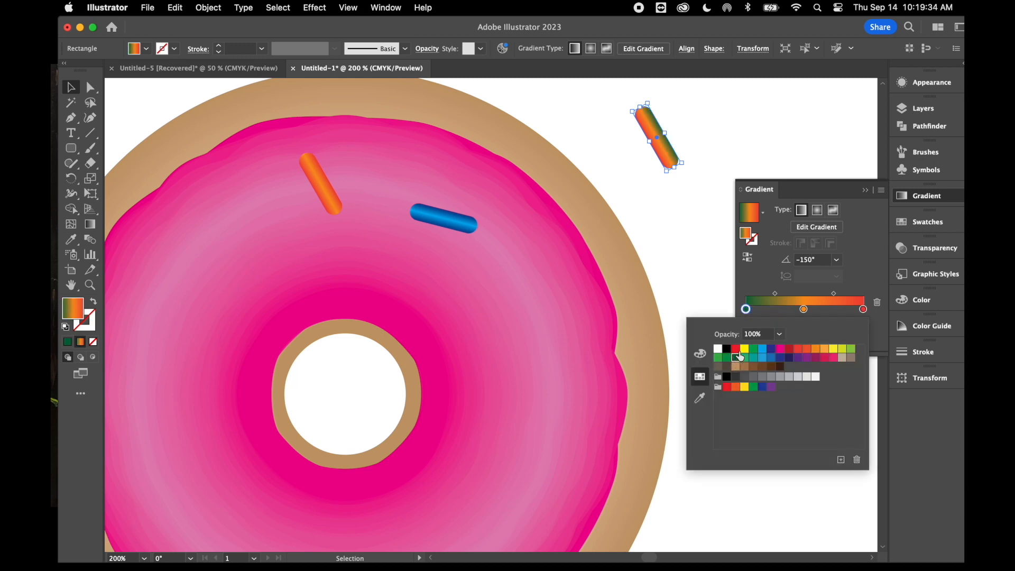
left_click(804, 310)
double_click(803, 309)
left_click(719, 358)
left_click(862, 309)
double_click(862, 309)
left_click(736, 357)
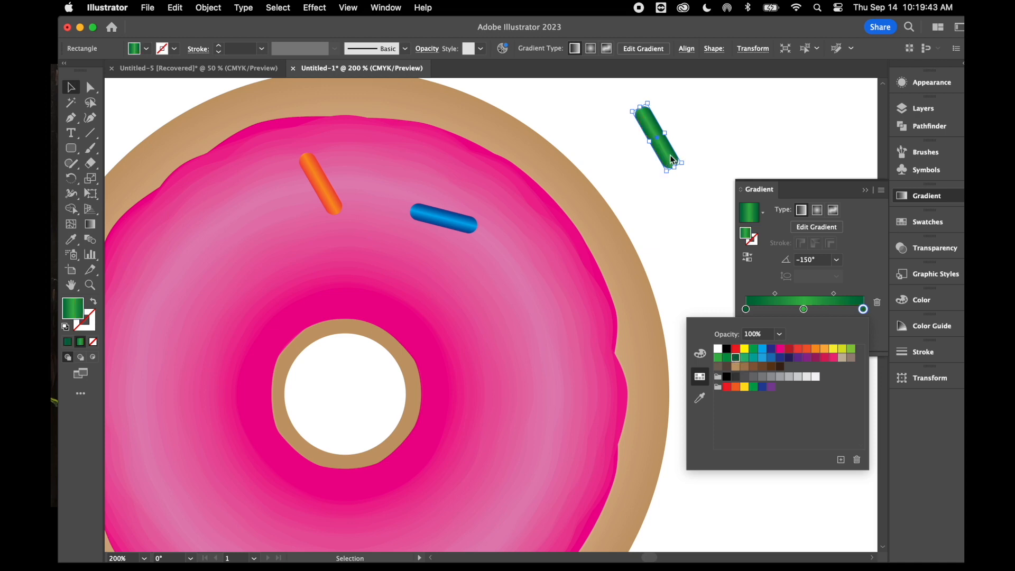
left_click(670, 156)
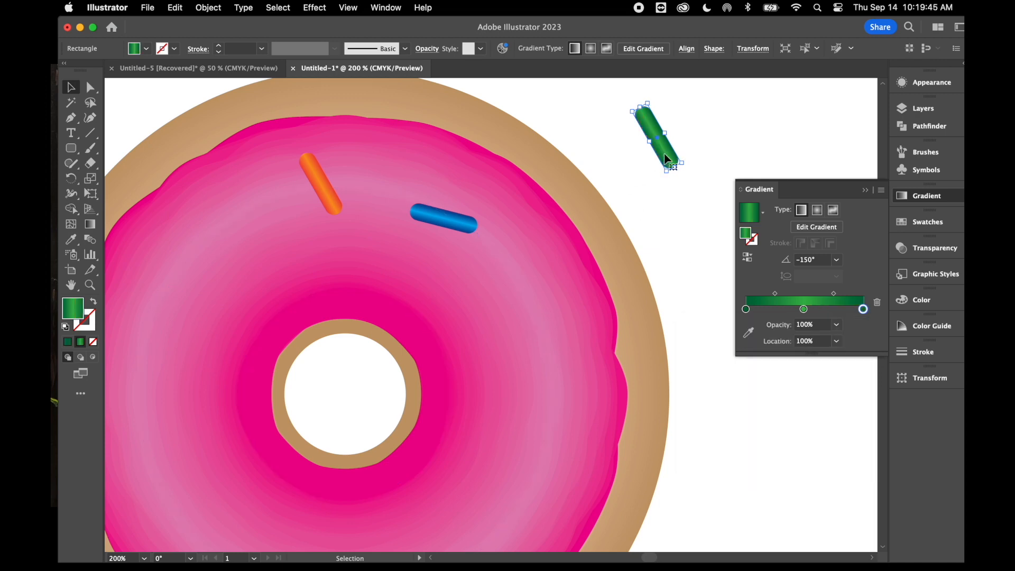
Move the green sprinkle onto the icing right of the donut hole and rotate it to a gradient angle of 135°
left_click_drag(667, 159, 481, 342)
scroll(481, 343, "left", 5)
scroll(481, 342, "down", 2)
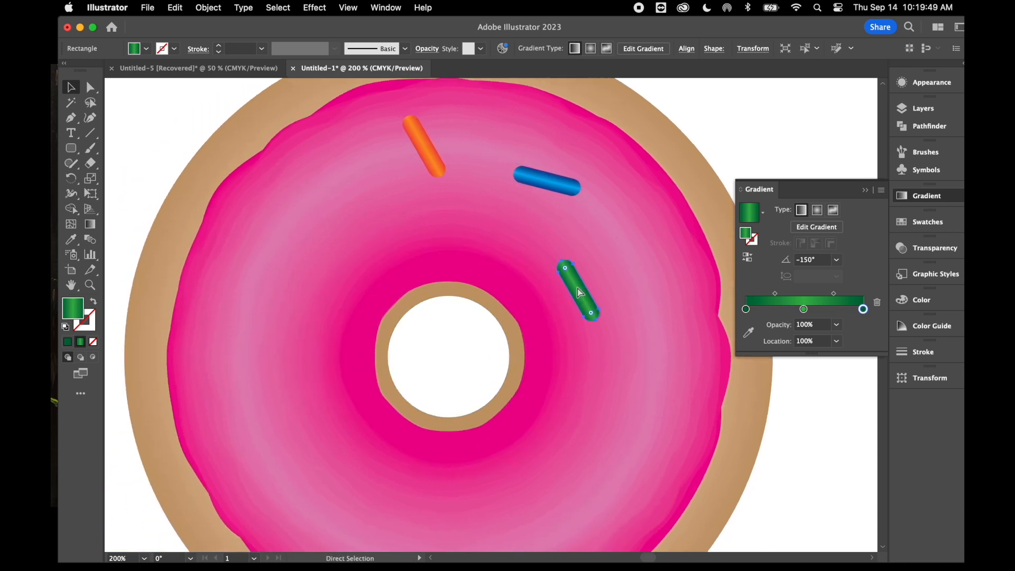
key("super+minus")
key("super+minus")
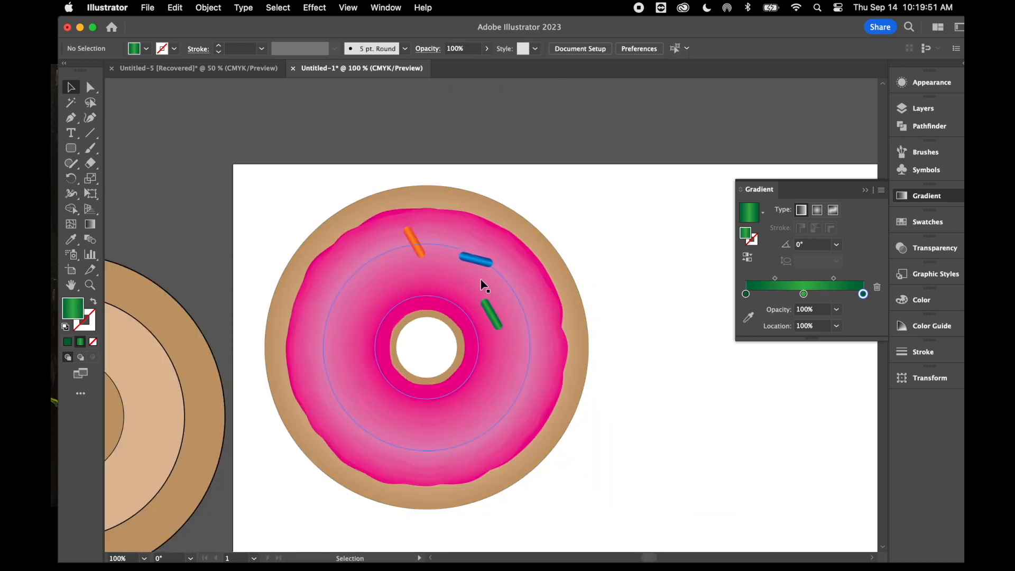
left_click_drag(489, 317, 502, 347)
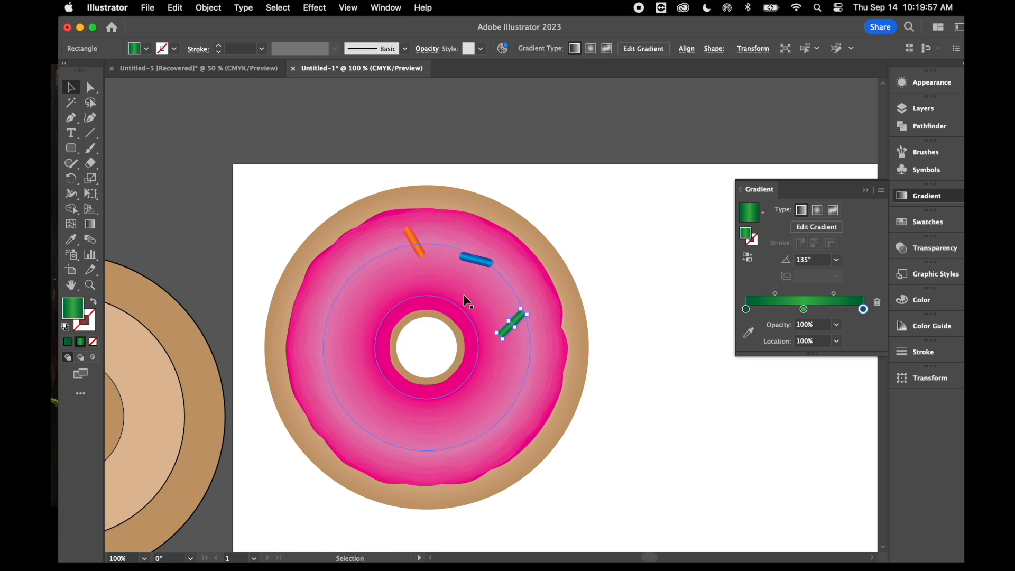
Duplicate the orange, blue and green sprinkles together, place the copies on the lower-left part of the icing, and deselect them
left_click(421, 252)
left_click(484, 262, "shift")
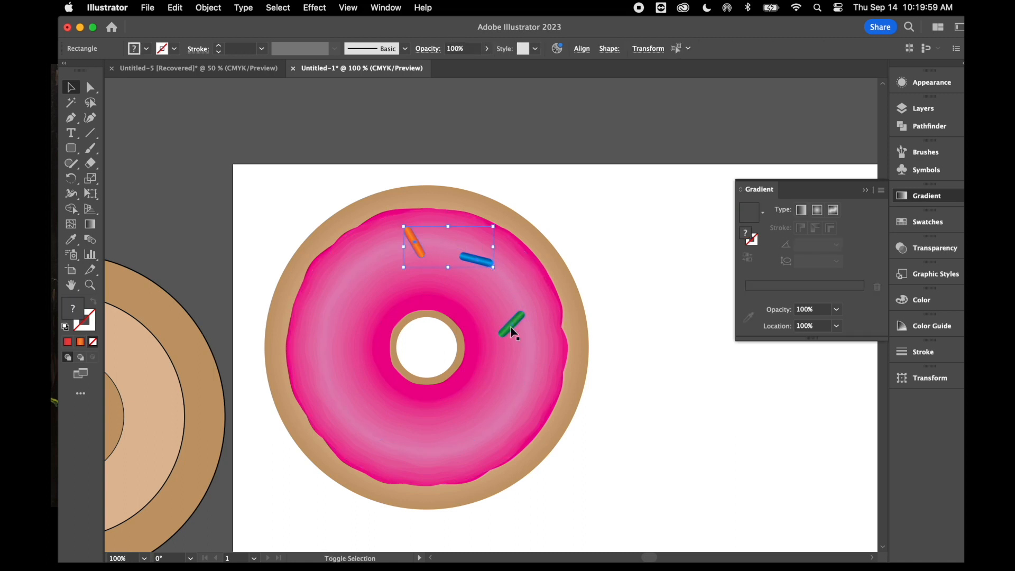
left_click(509, 330, "shift")
left_click_drag(509, 330, 535, 363)
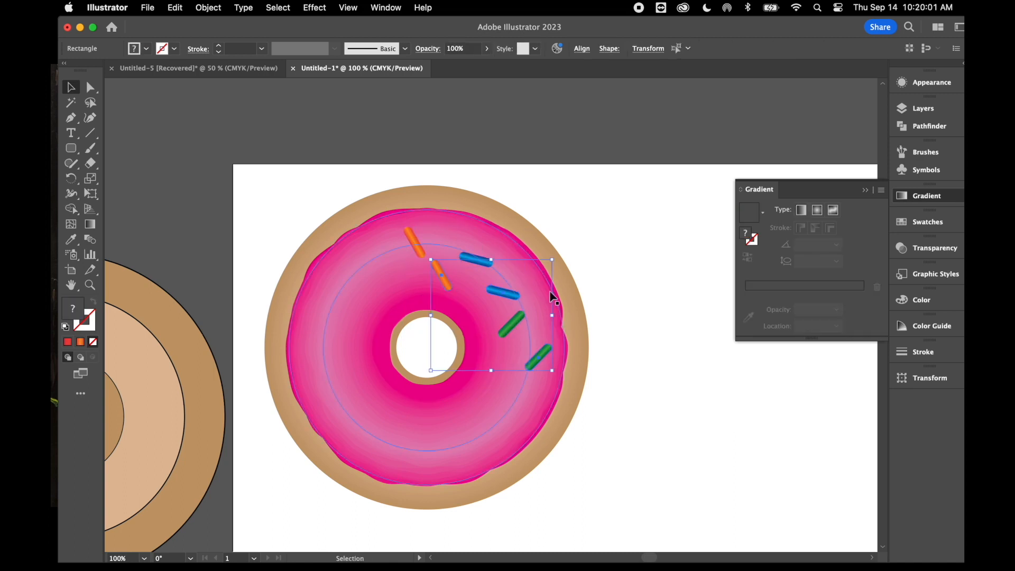
left_click_drag(443, 279, 341, 388)
left_click(671, 424)
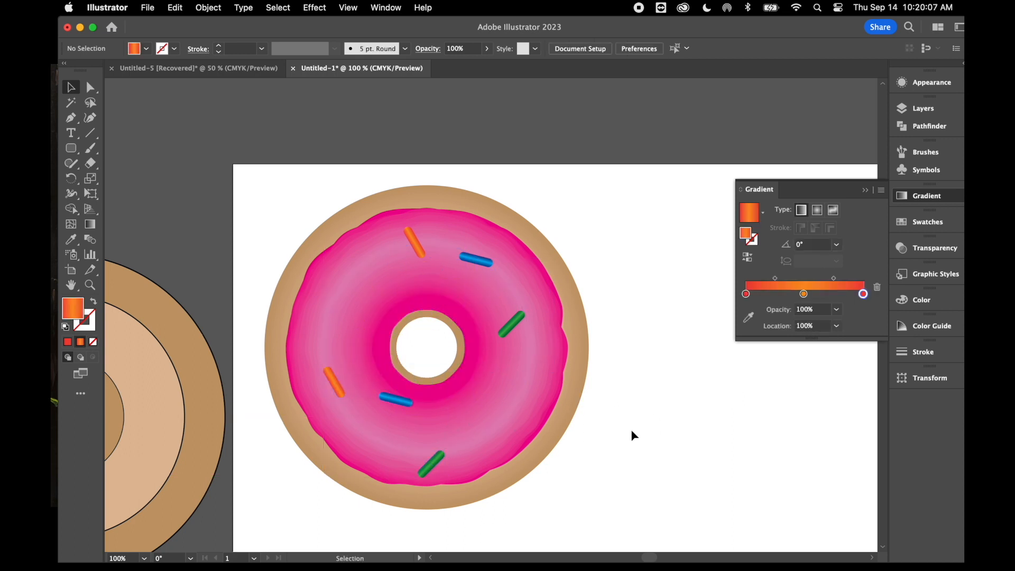
Duplicate the orange, blue and green sprinkles, placing green on the icing's left, blue at the lower right and orange upper right of the hole
left_click(500, 328)
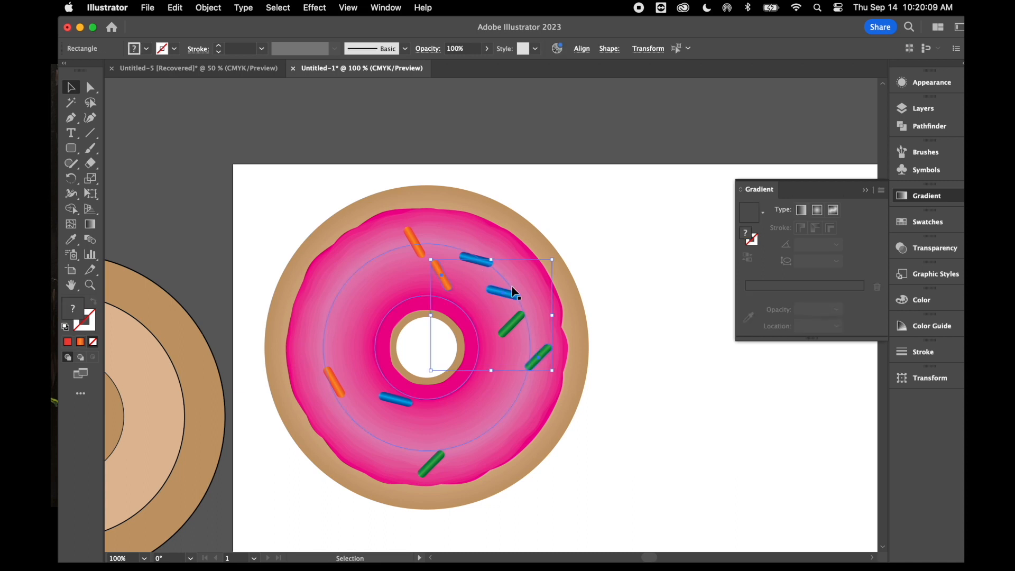
left_click_drag(513, 291, 436, 292)
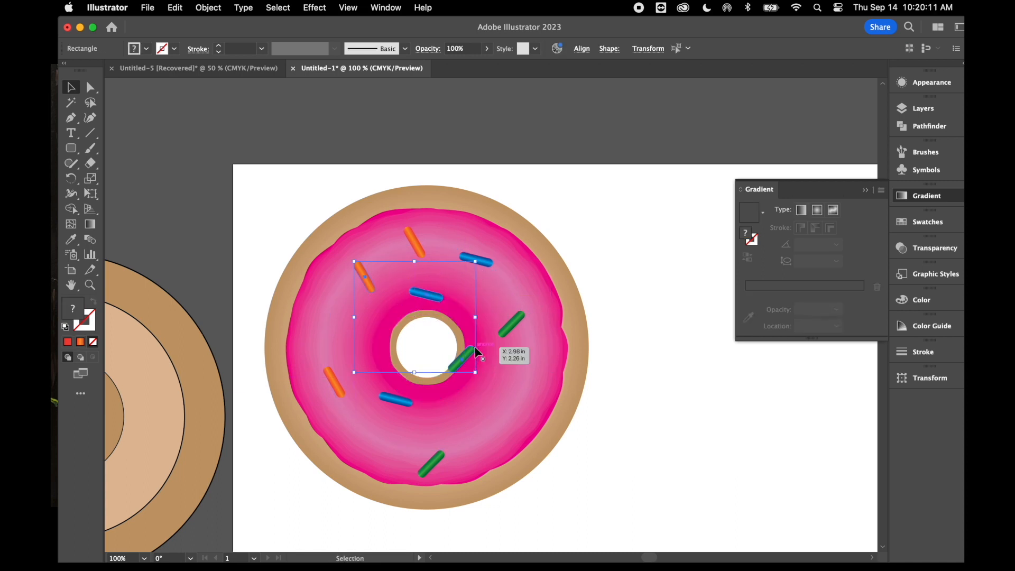
left_click(636, 387)
left_click_drag(458, 364, 321, 322)
left_click_drag(433, 300, 496, 398)
left_click_drag(370, 280, 474, 294)
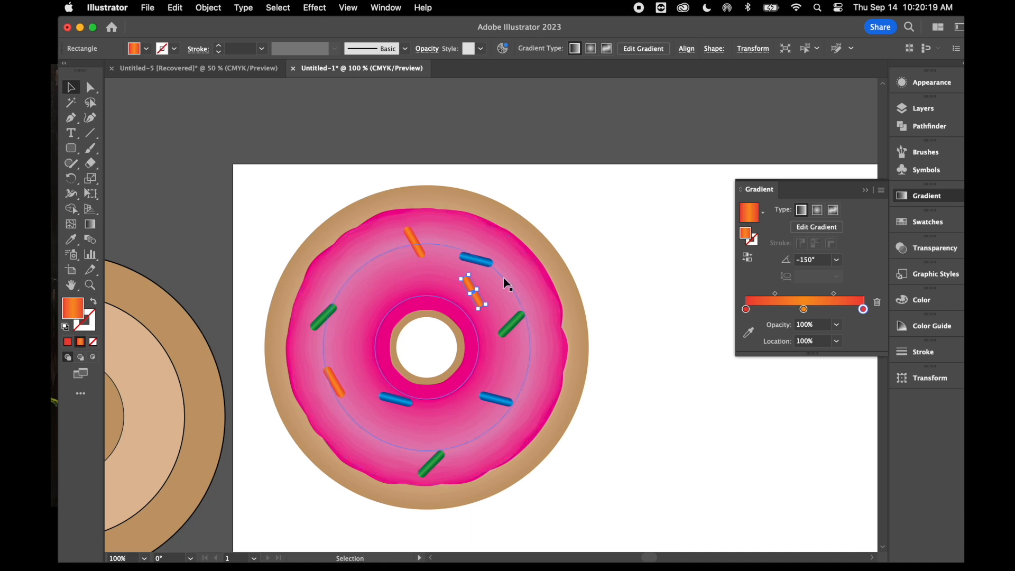
Paste another set of three sprinkles, placing orange below the hole, blue on the upper-left icing and green on the lower-left icing
key("super+v")
left_click_drag(441, 288, 453, 416)
left_click(652, 432)
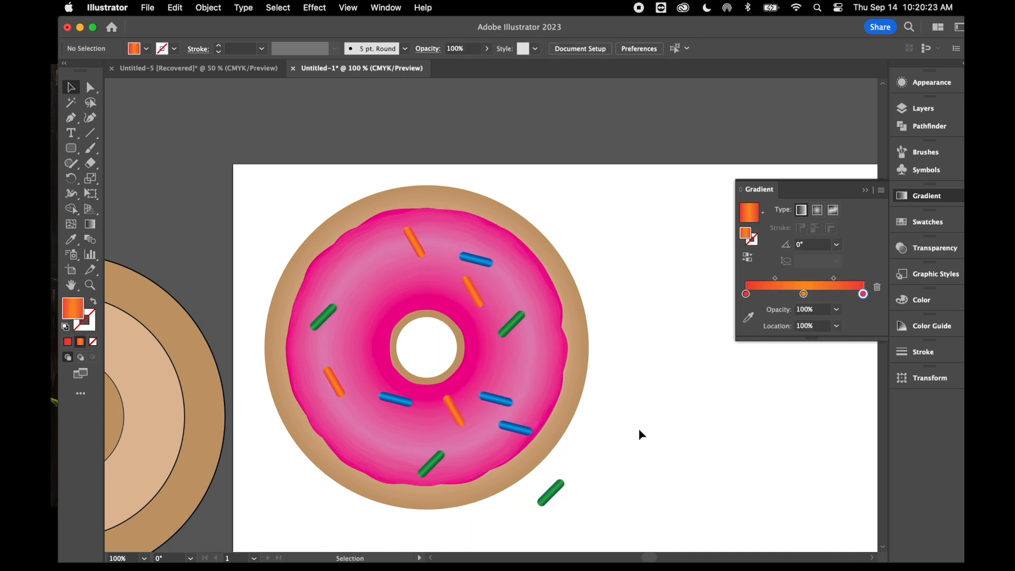
left_click_drag(519, 435, 373, 277)
left_click_drag(550, 493, 368, 442)
left_click(633, 503)
Paste one more set of orange, blue and green sprinkles on the upper-right icing and shift the orange copy just above the donut hole
left_click(522, 334)
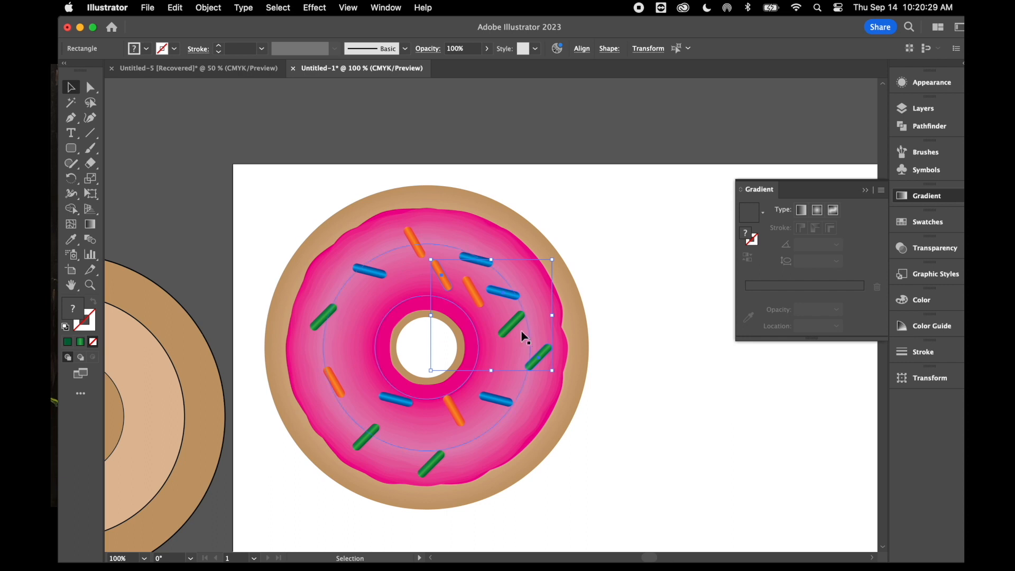
left_click(602, 229)
left_click_drag(447, 284, 423, 292)
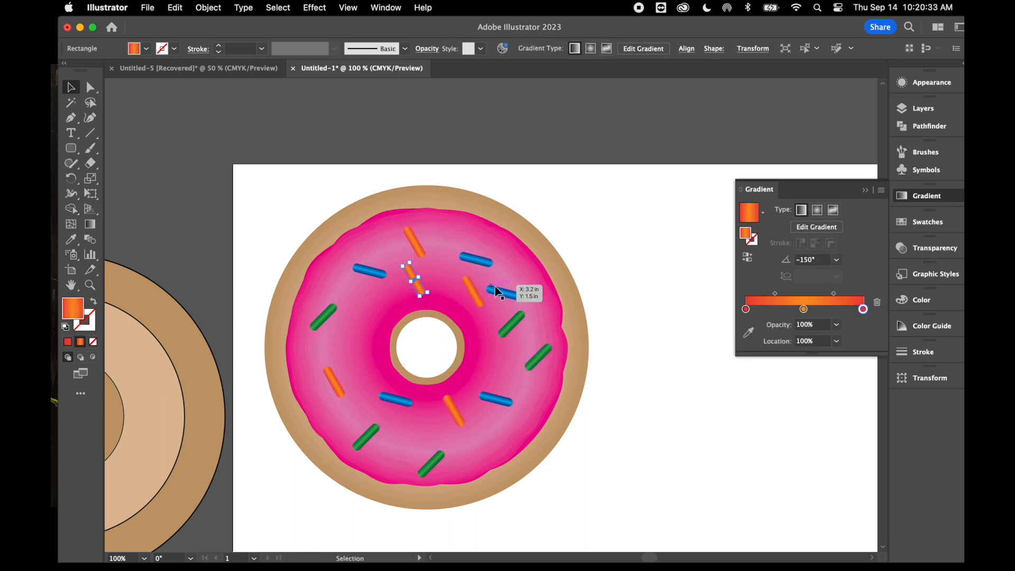
left_click(594, 321)
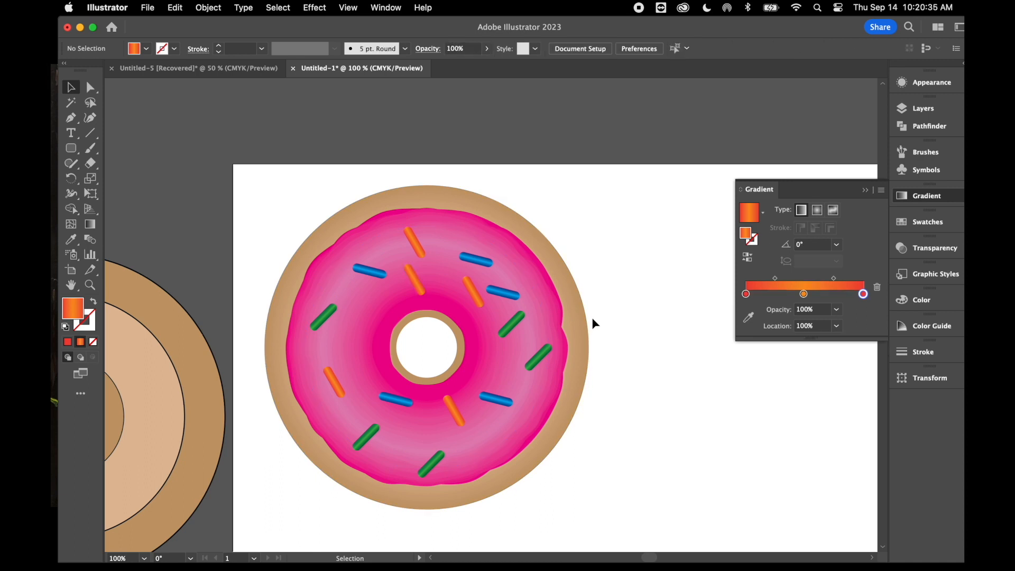
Rearrange the upper-right sprinkles: a rotated orange one near the icing's top, a nearly upright blue one on the right, and green moved left of the hole
left_click(477, 301)
left_click_drag(482, 311, 456, 234)
left_click_drag(502, 300, 478, 317)
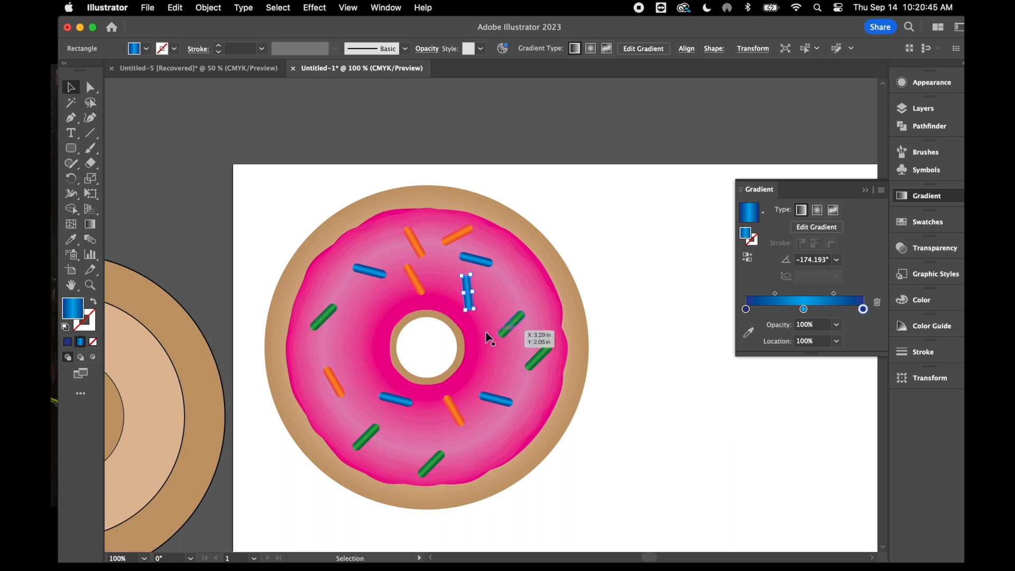
left_click_drag(511, 326, 329, 293)
left_click_drag(472, 299, 521, 301)
Even out the orange sprinkles by shifting the one above the hole right, the topmost one left, and the one below the hole toward the lower right
left_click_drag(414, 281, 449, 287)
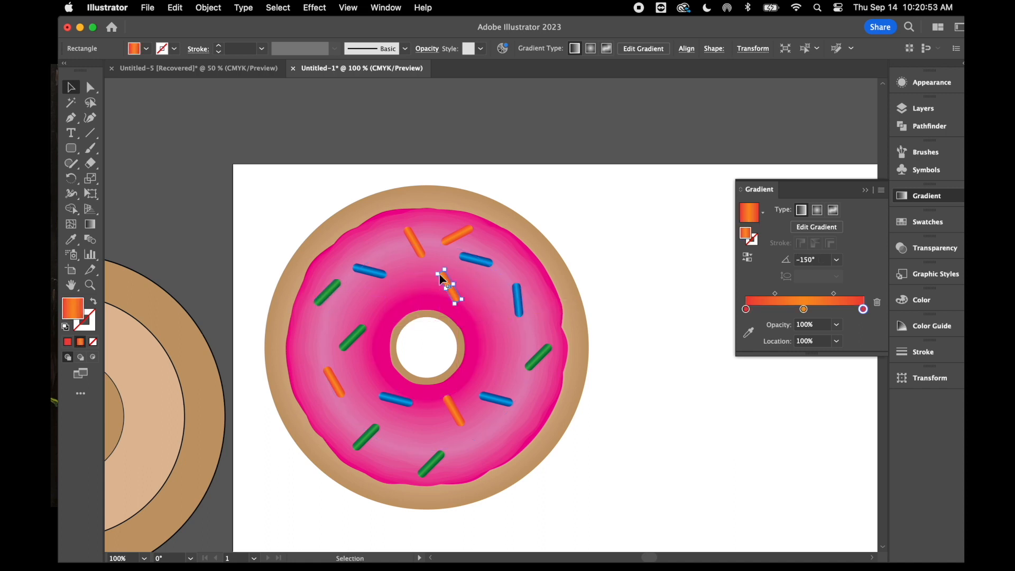
left_click_drag(421, 253, 404, 245)
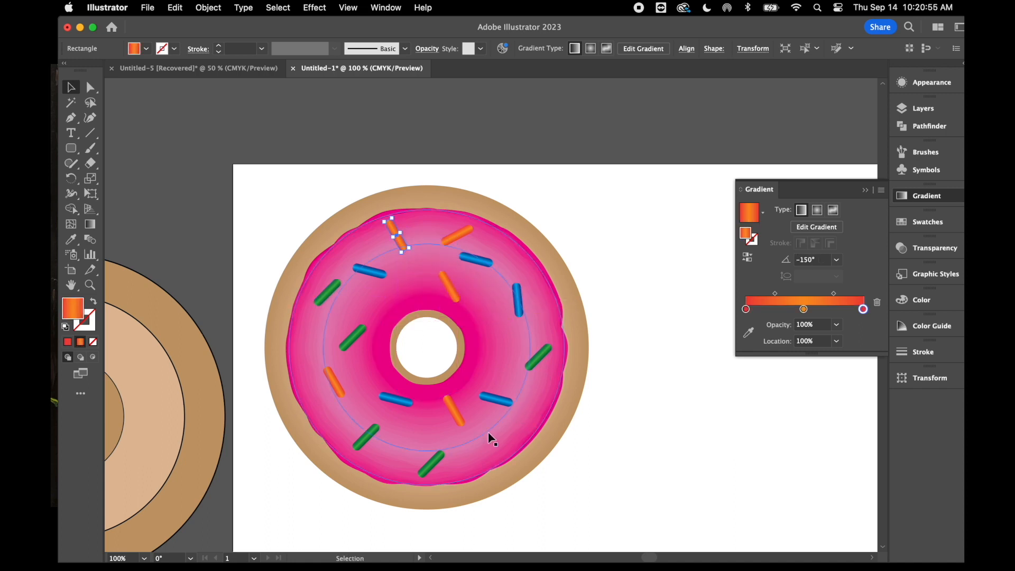
left_click_drag(457, 422, 472, 432)
Select all the orange, blue and green sprinkles on the icing together
key("super+minus")
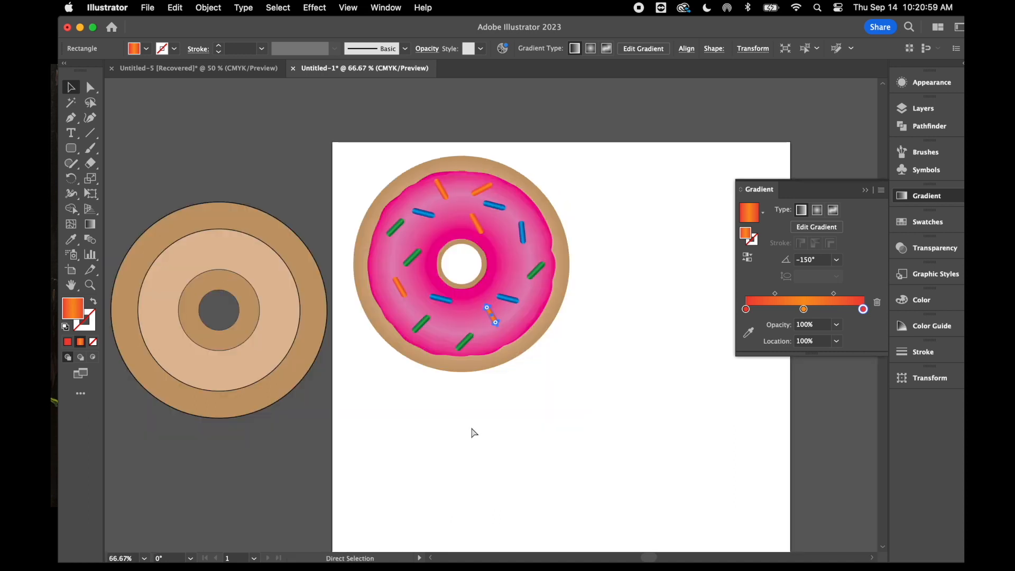
key("super+equal")
left_click(351, 184)
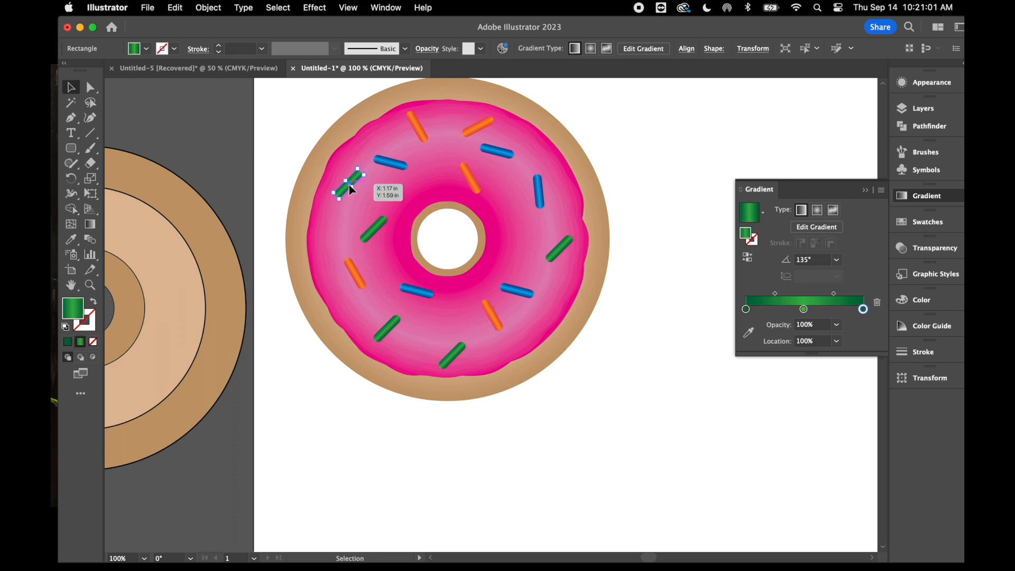
left_click(390, 164, "shift")
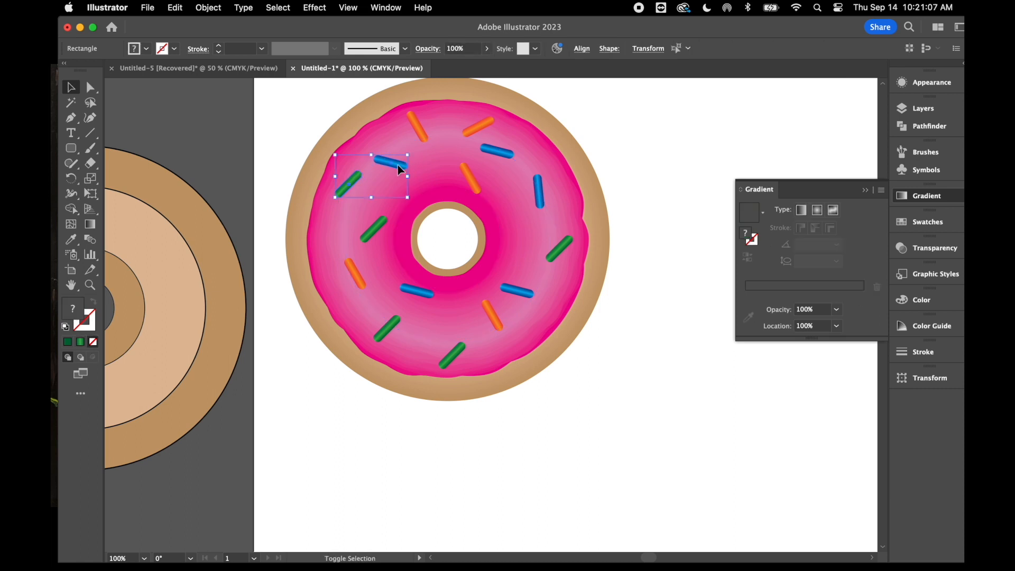
left_click(420, 128, "shift")
left_click(478, 125, "shift")
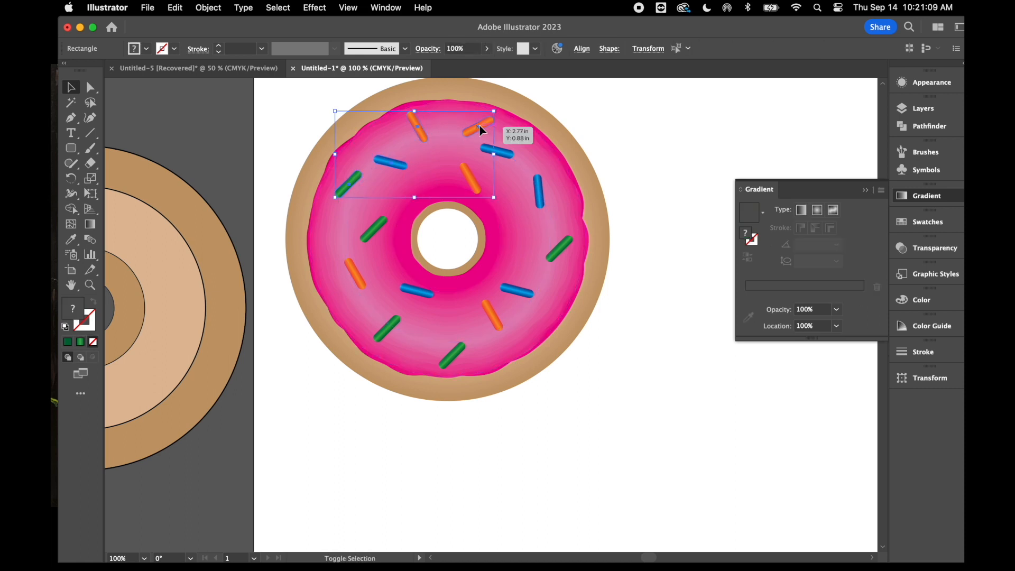
left_click(471, 180, "shift")
left_click(540, 191, "shift")
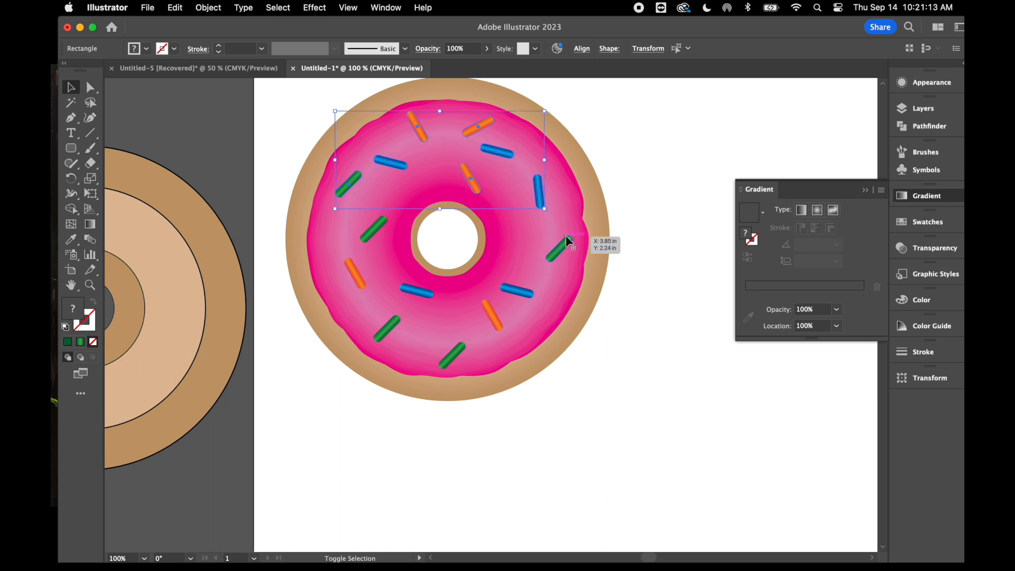
left_click(560, 249, "shift")
left_click(517, 291, "shift")
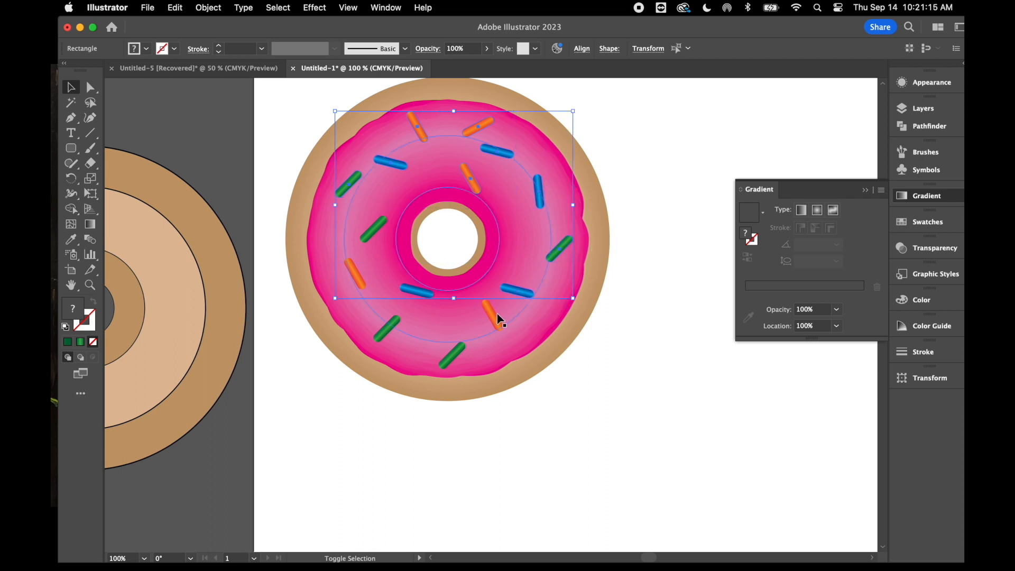
left_click(493, 318, "shift")
left_click(452, 366, "shift")
left_click(382, 330, "shift")
left_click(369, 241, "shift")
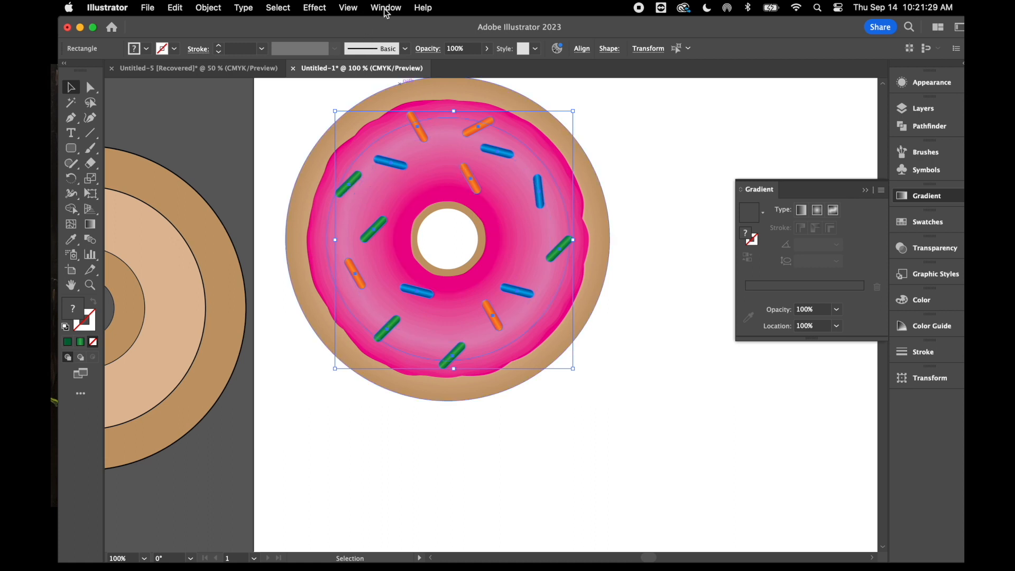
Add a Drop Shadow effect to the selected sprinkles with the X and Y offsets both set to 0 in
left_click(315, 8)
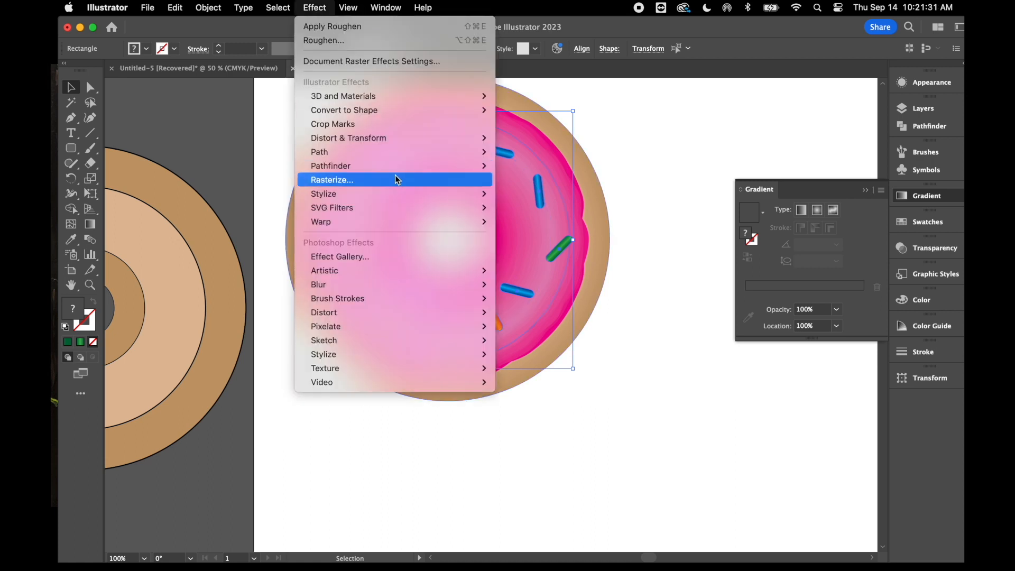
mouse_move(393, 200)
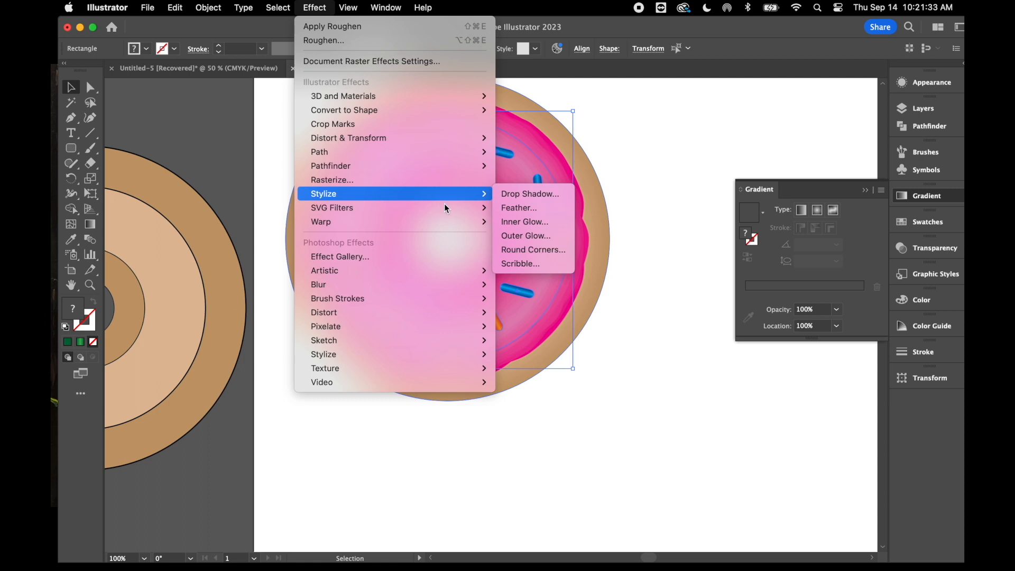
left_click(539, 195)
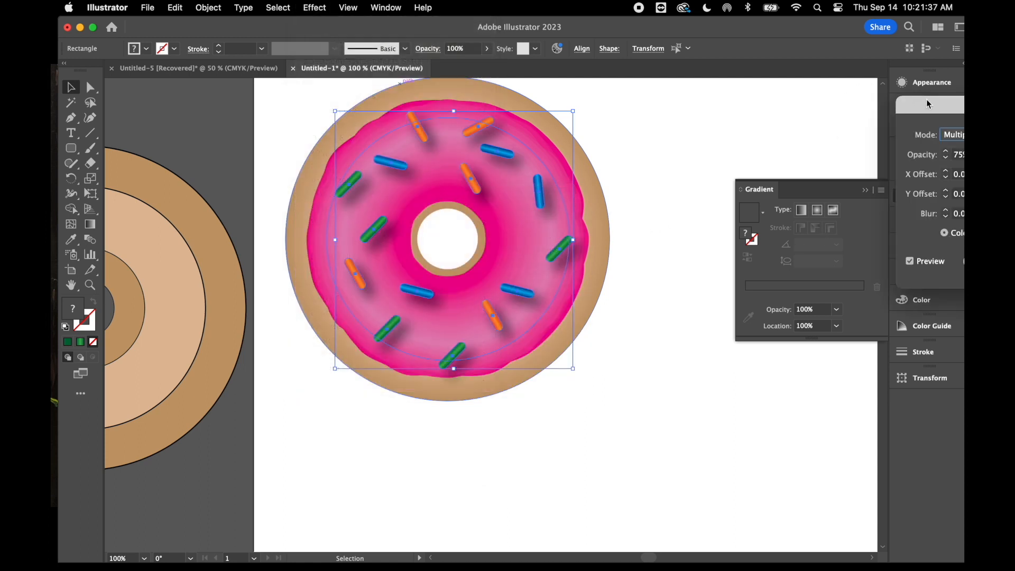
left_click_drag(936, 100, 665, 85)
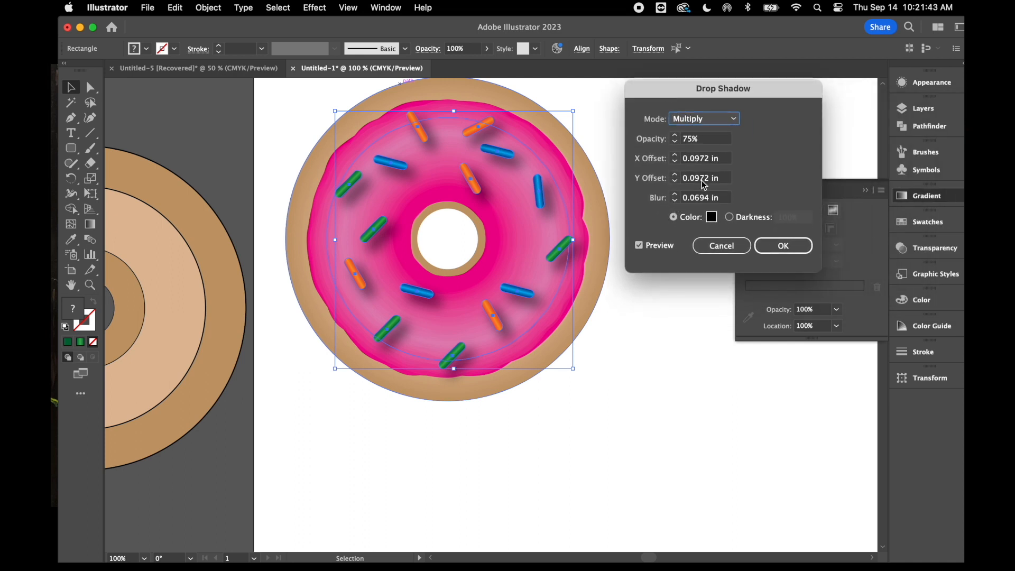
left_click(679, 183)
type("0 in")
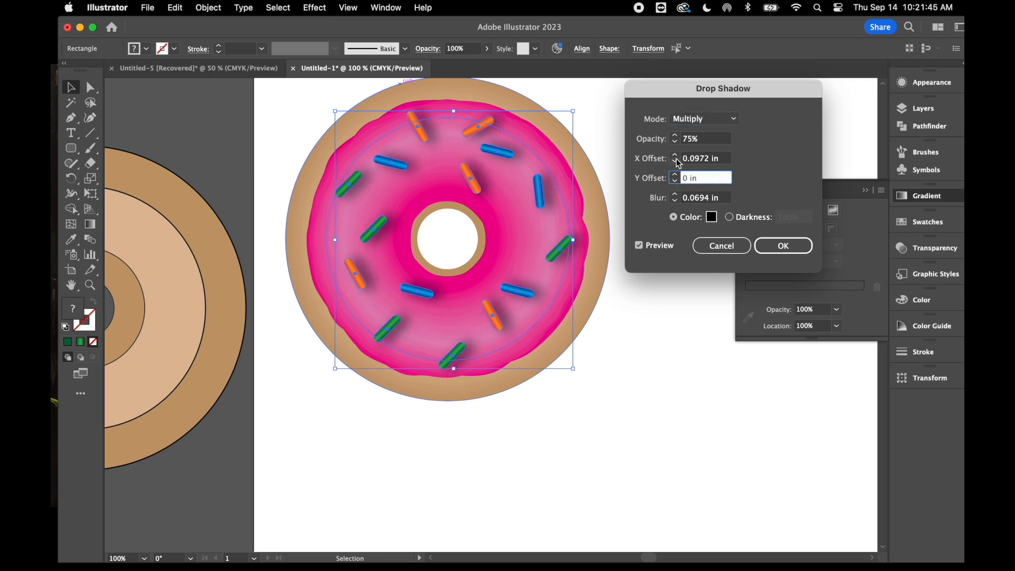
left_click(677, 161)
type("0 in")
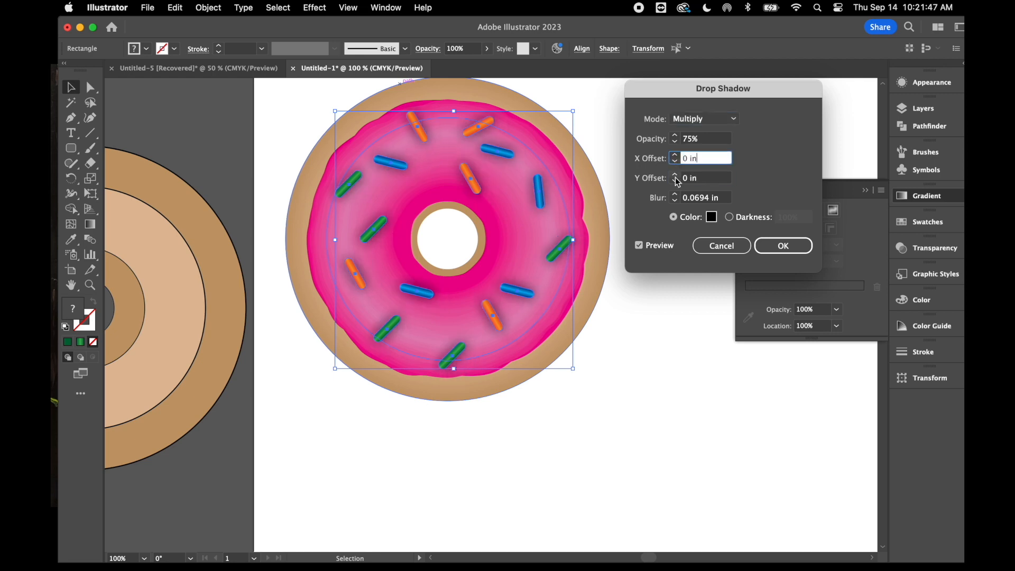
left_click(675, 181)
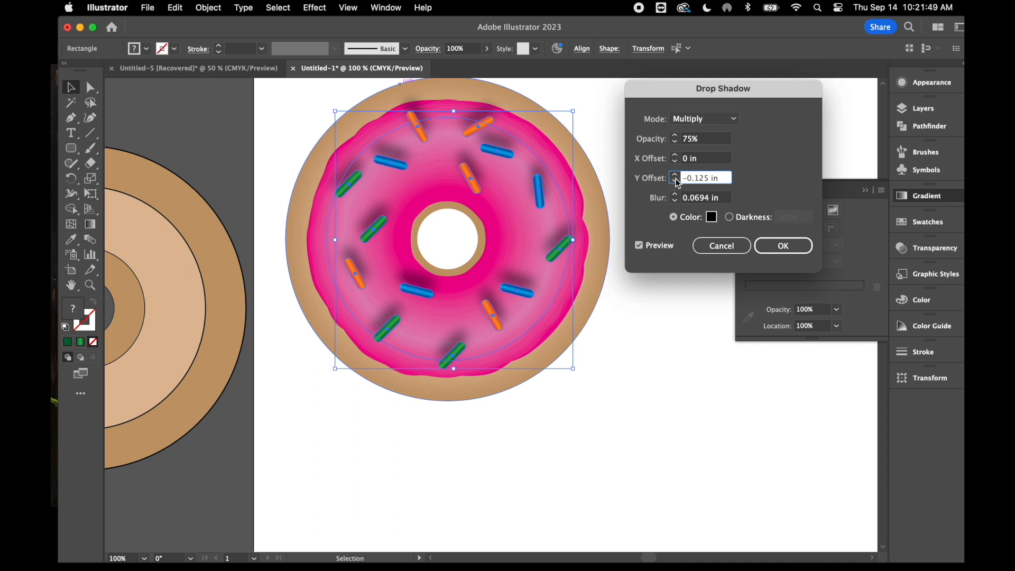
type("0 in")
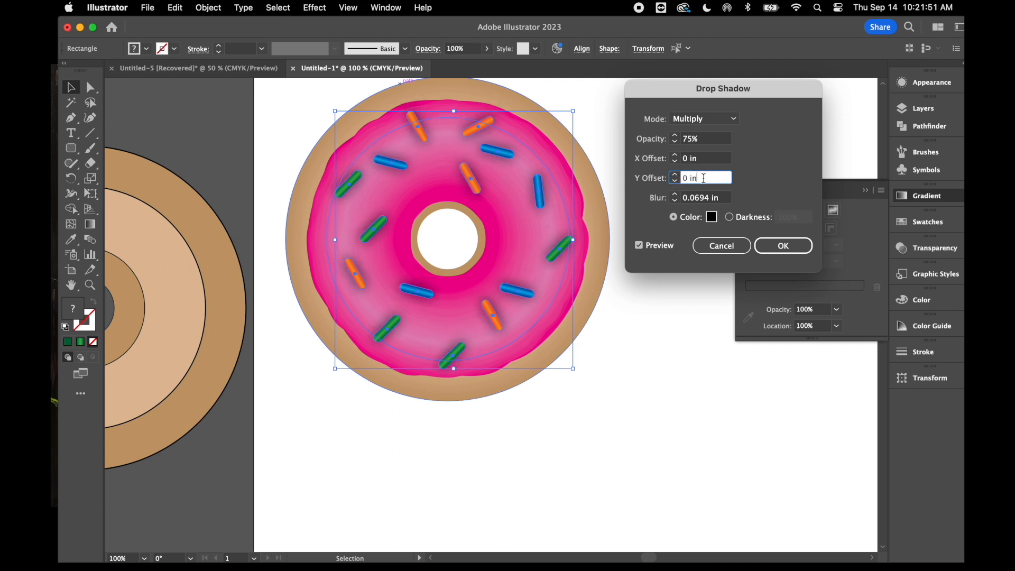
Set the sprinkles' shadow blur to 0.025 in, apply the effect and deselect the sprinkles
left_click(675, 201)
type("0 in")
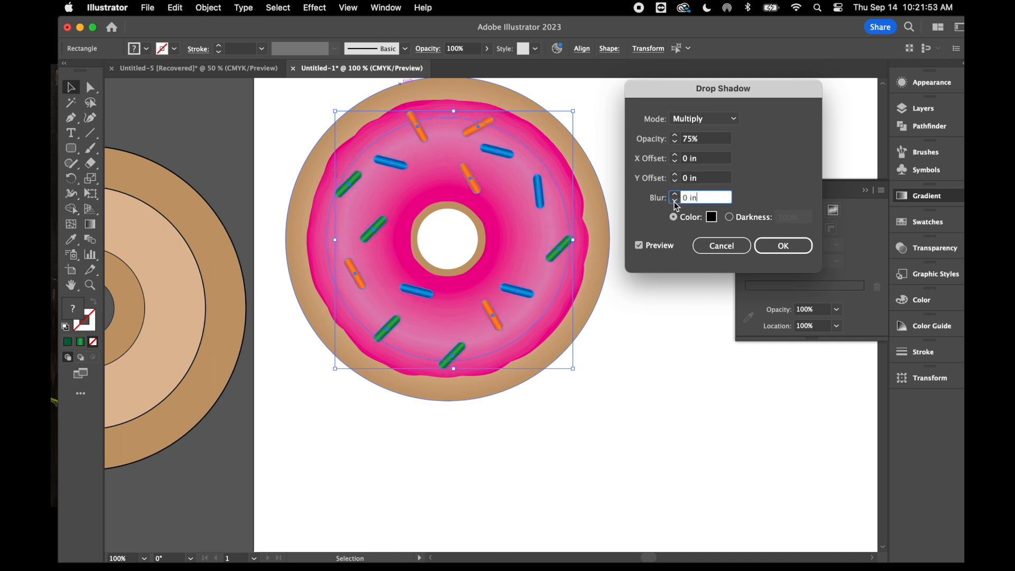
left_click(675, 195)
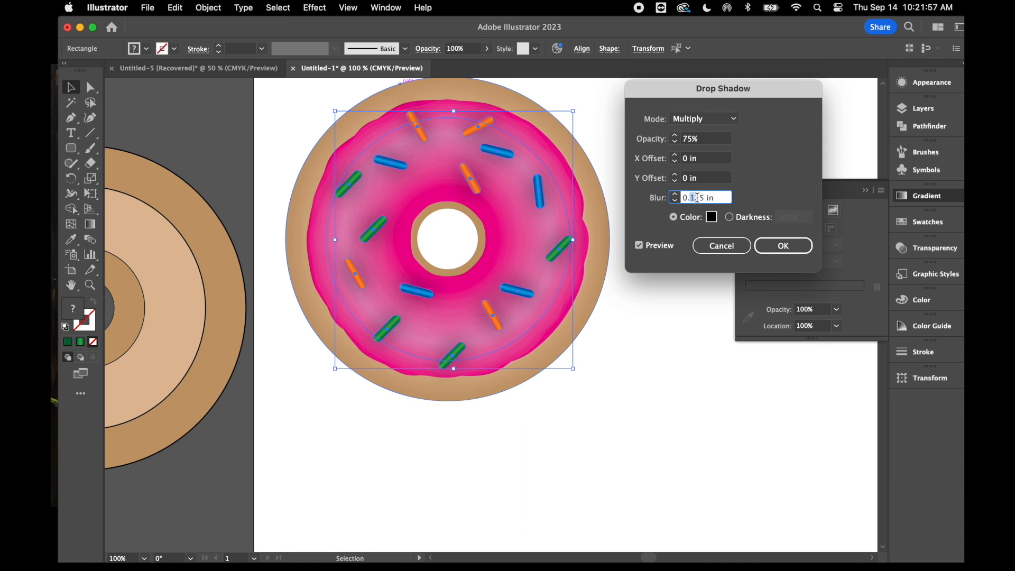
left_click(640, 245)
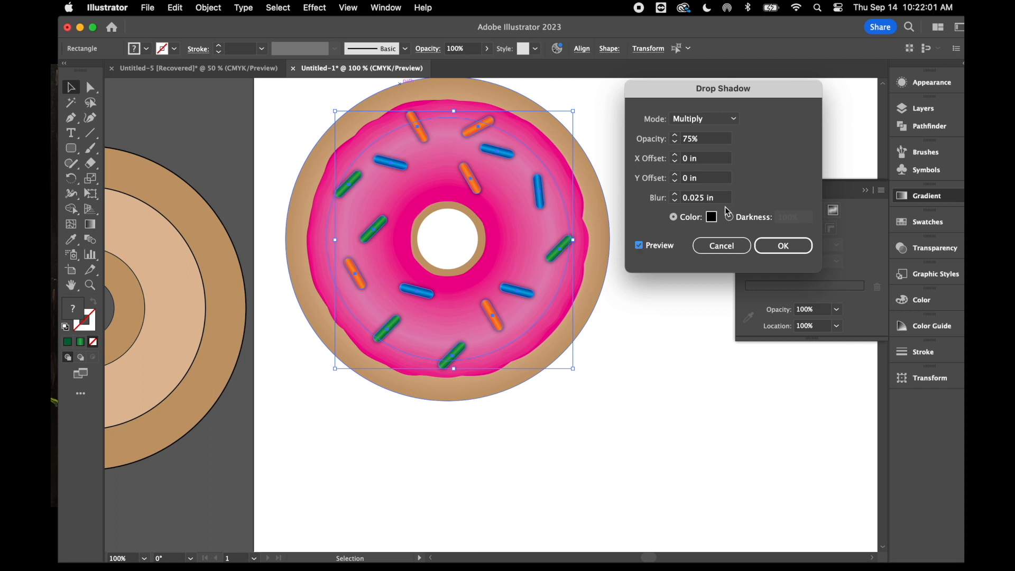
left_click(700, 197)
type("5")
left_click(785, 245)
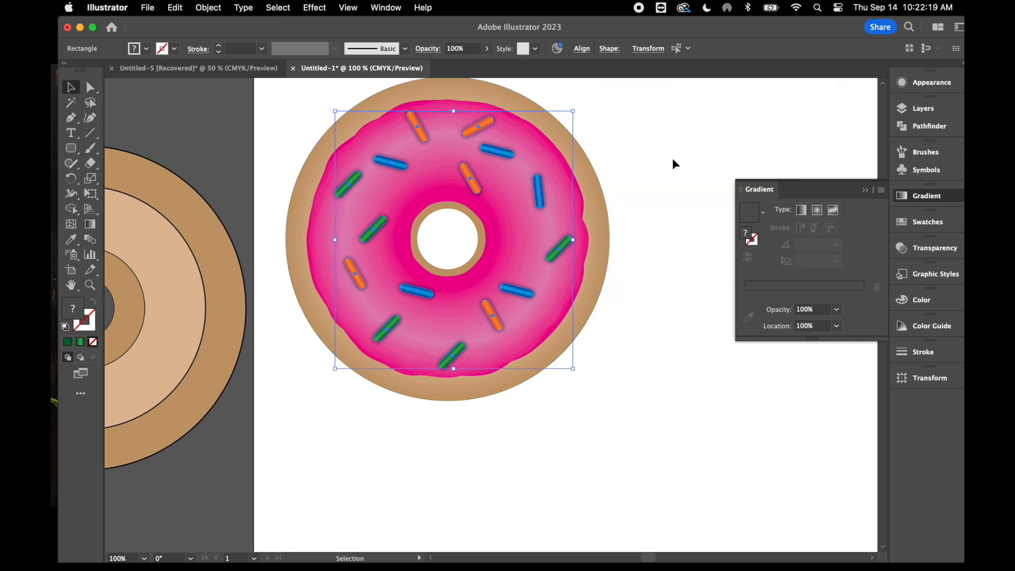
left_click(672, 160)
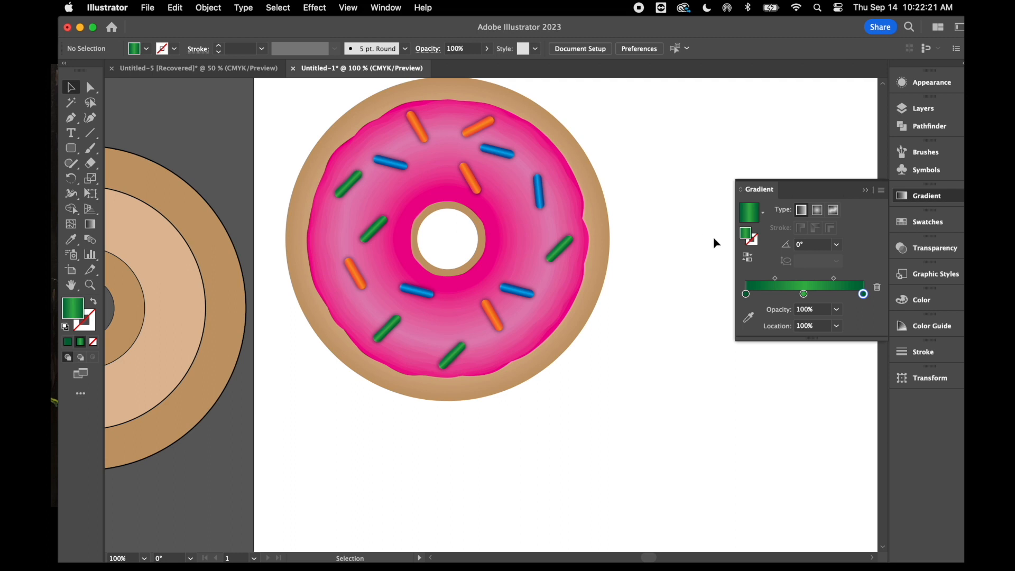
Add a Drop Shadow effect to the blended tan donut base with an X offset of 0.125 in
left_click(865, 191)
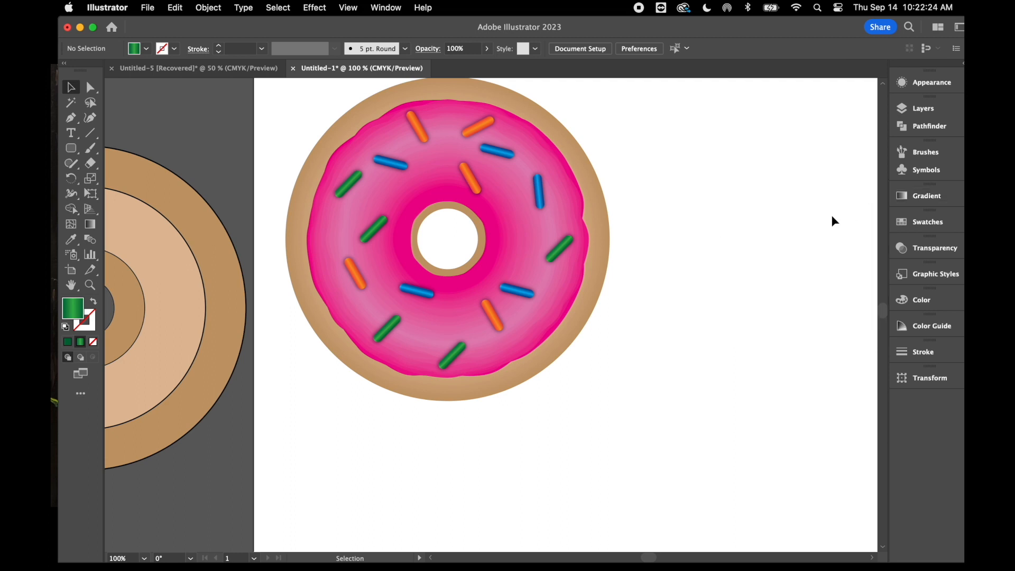
left_click(550, 367)
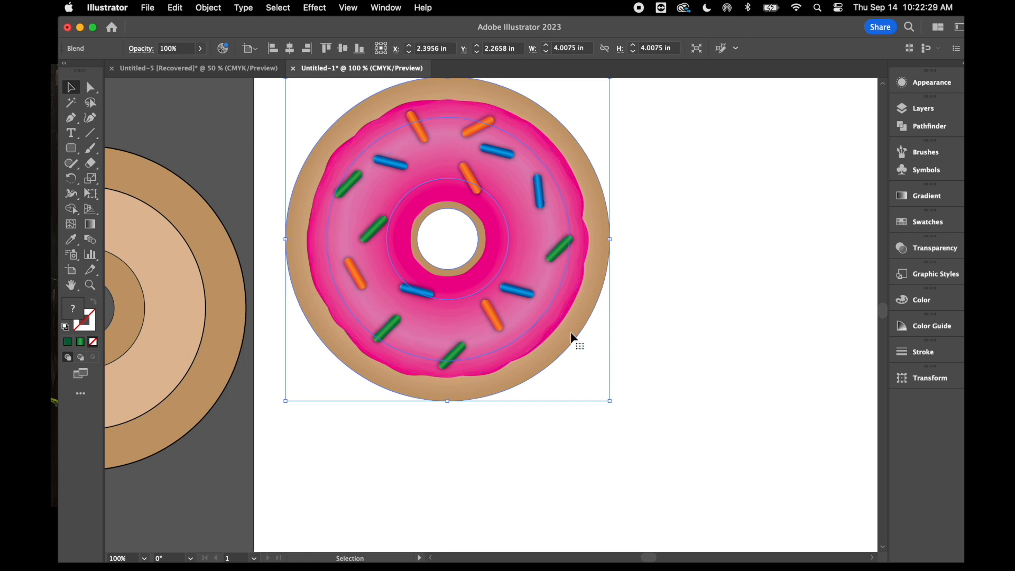
left_click(315, 7)
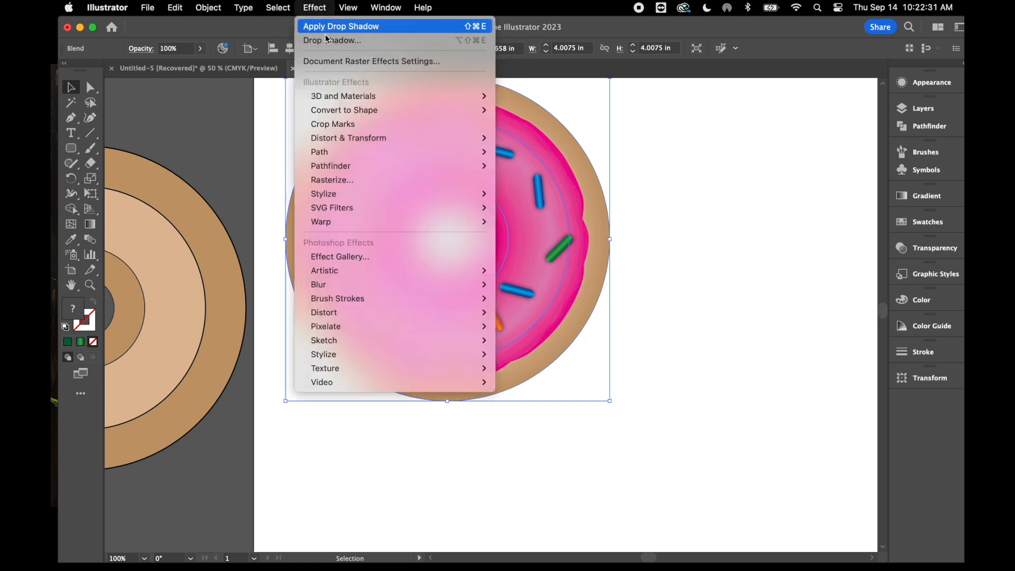
mouse_move(384, 195)
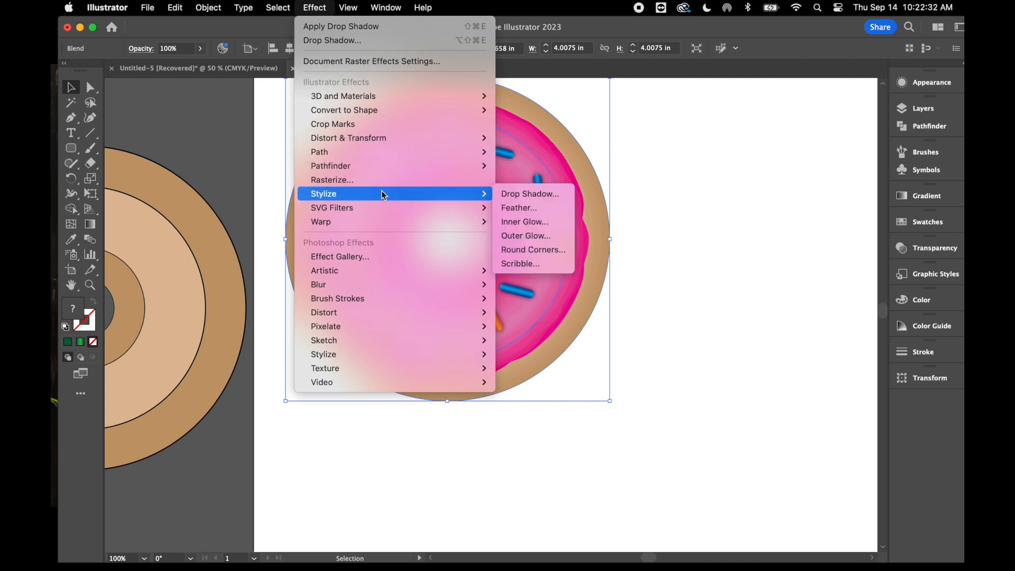
left_click(549, 198)
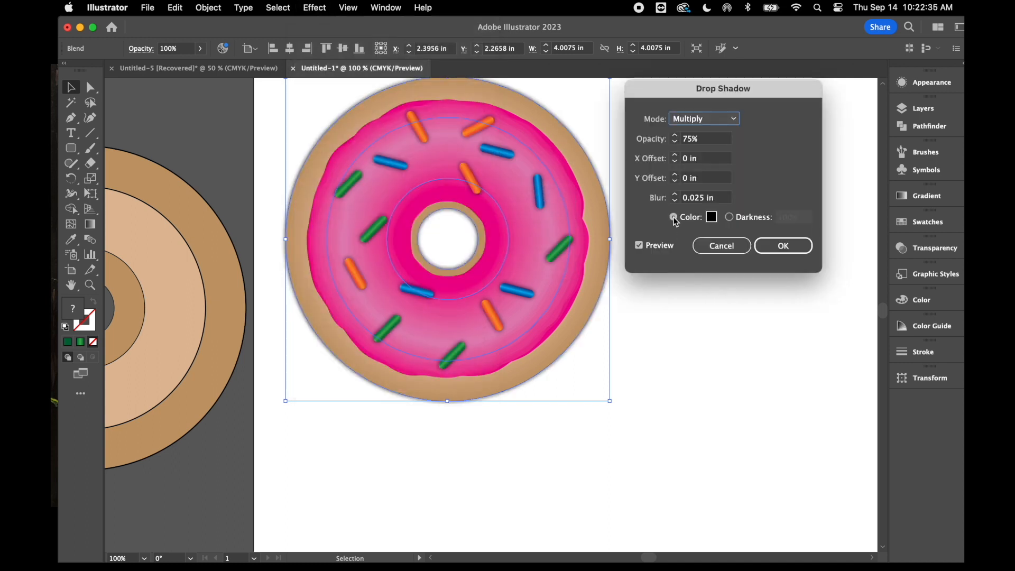
left_click(675, 156)
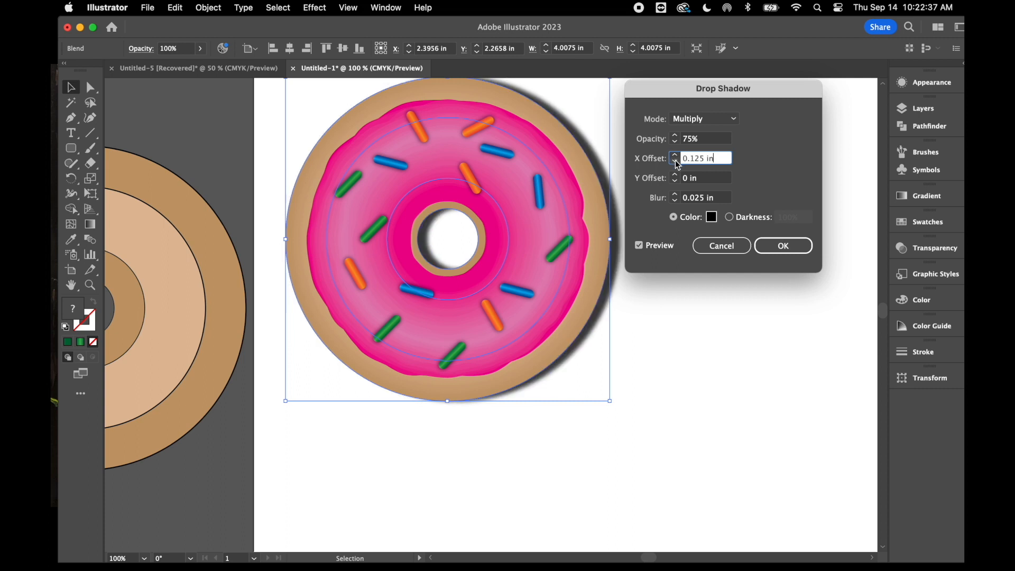
Set the base shadow's blur and Y offset to 0.125 in, apply the effect and deselect the donut
left_click(676, 194)
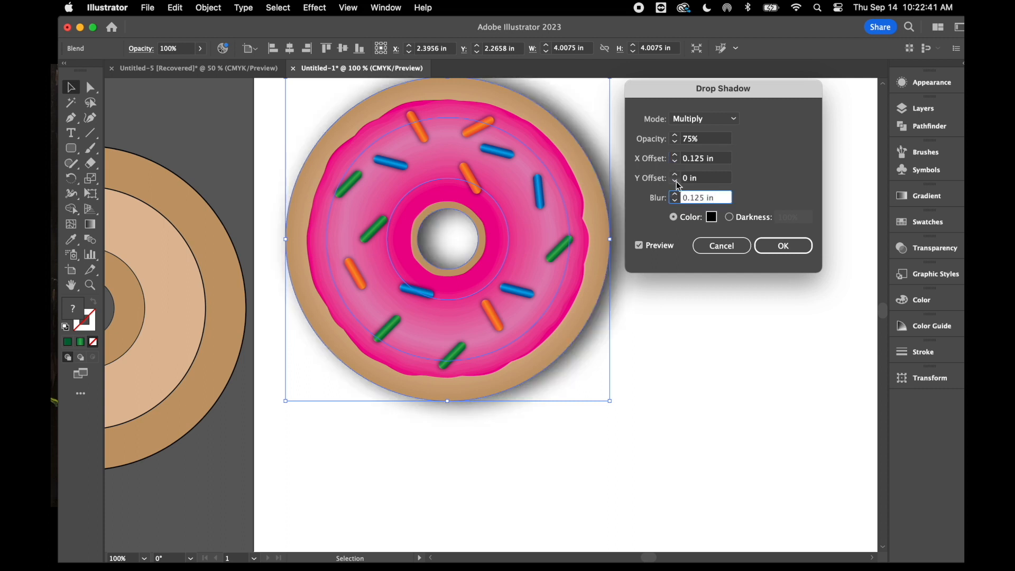
left_click(677, 182)
left_click(677, 175)
left_click(677, 175)
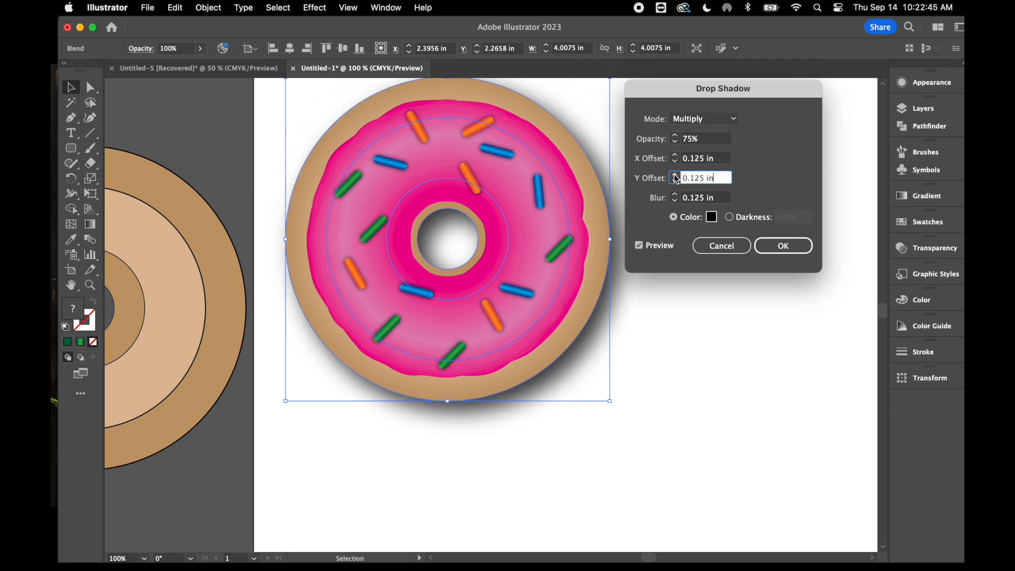
left_click(779, 247)
left_click(708, 309)
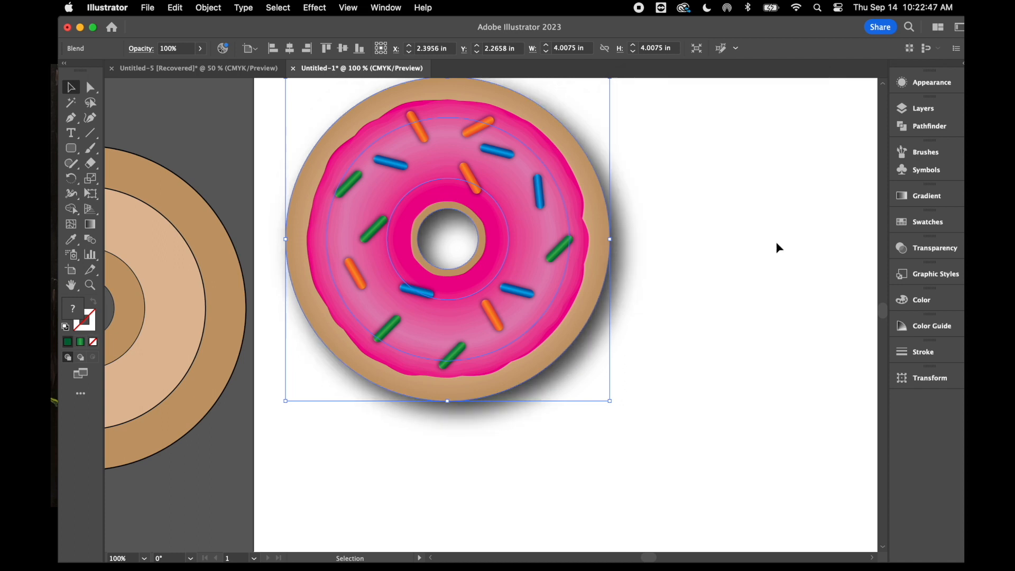
key("a")
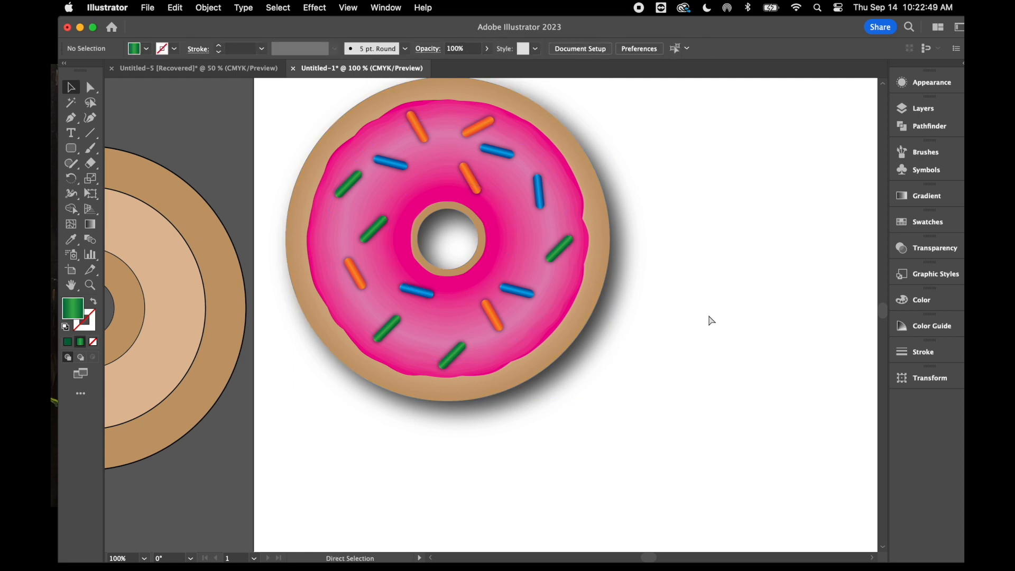
Place a copy of the unblended two-tone tan base rings on the artboard, below and to the right of the pink donut
key("super+minus")
key("super+minus")
key("super+minus")
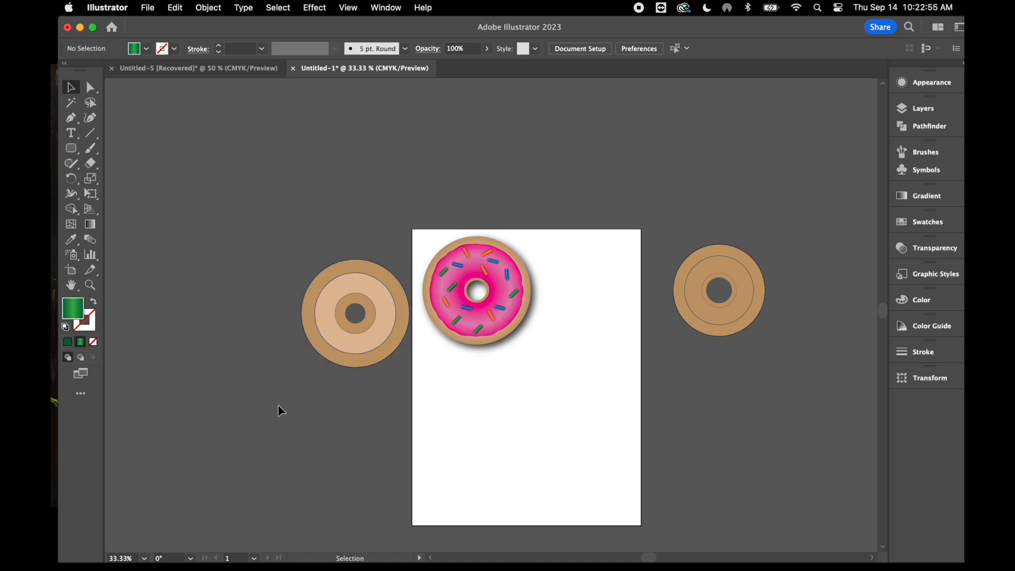
scroll(281, 410, "right", 1)
key("super+plus")
key("super+plus")
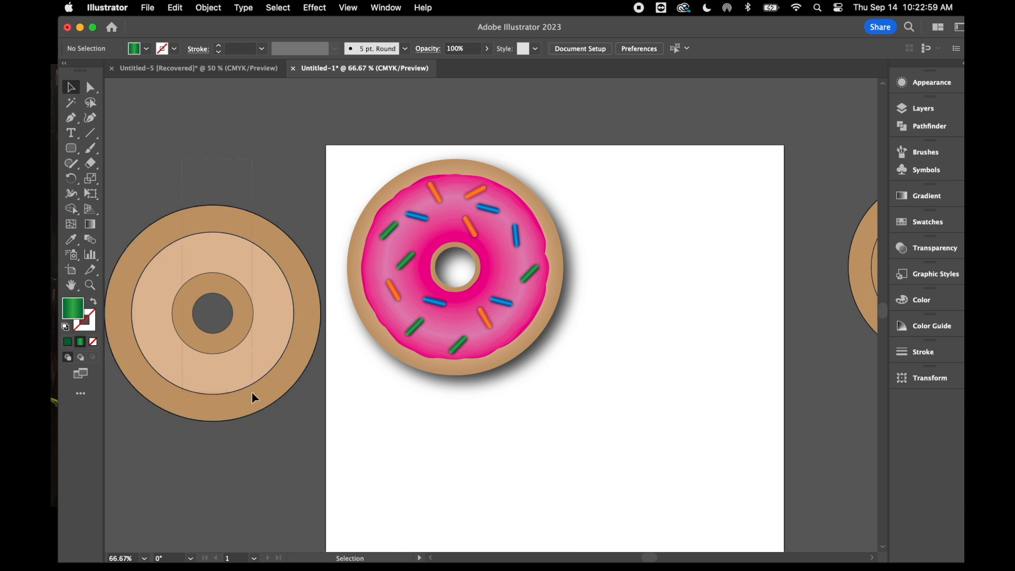
left_click(253, 405)
left_click_drag(253, 405, 699, 493)
scroll(699, 493, "down", 5)
scroll(699, 493, "right", 5)
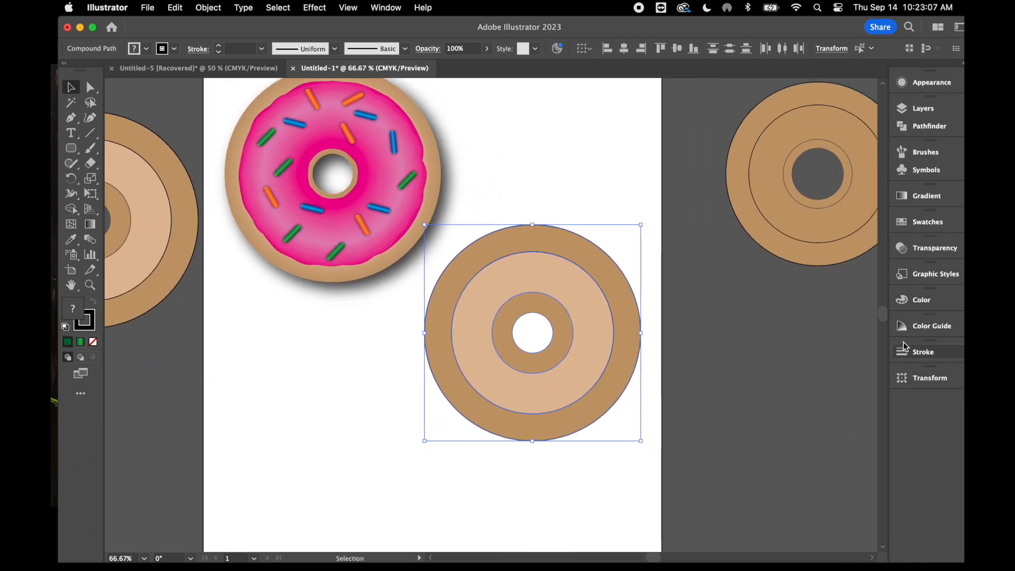
Fill the copied base's outer ring with the dark brown swatch C=40 M=70 Y=100 K=50
left_click(739, 401)
left_click(622, 380)
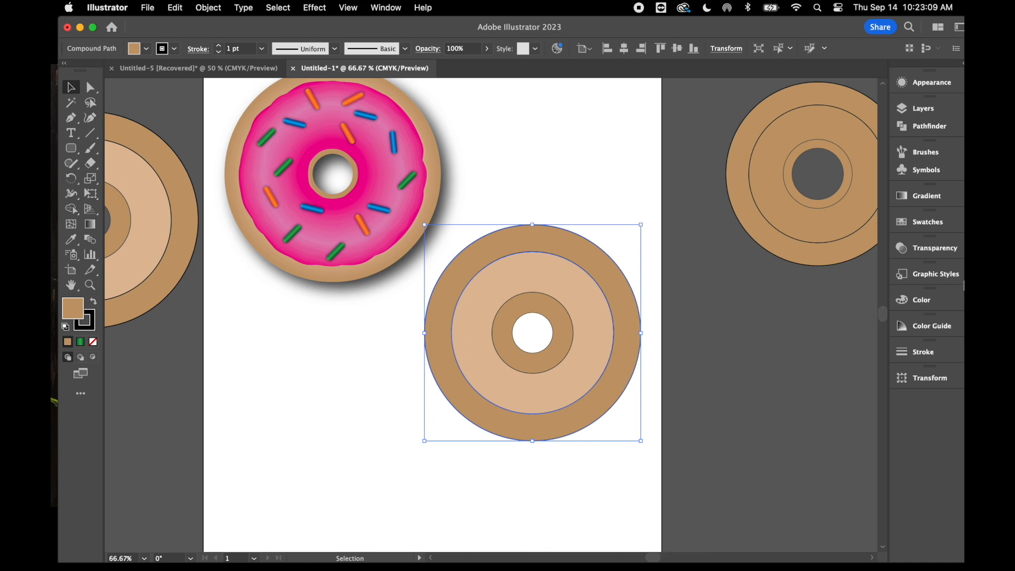
left_click(924, 217)
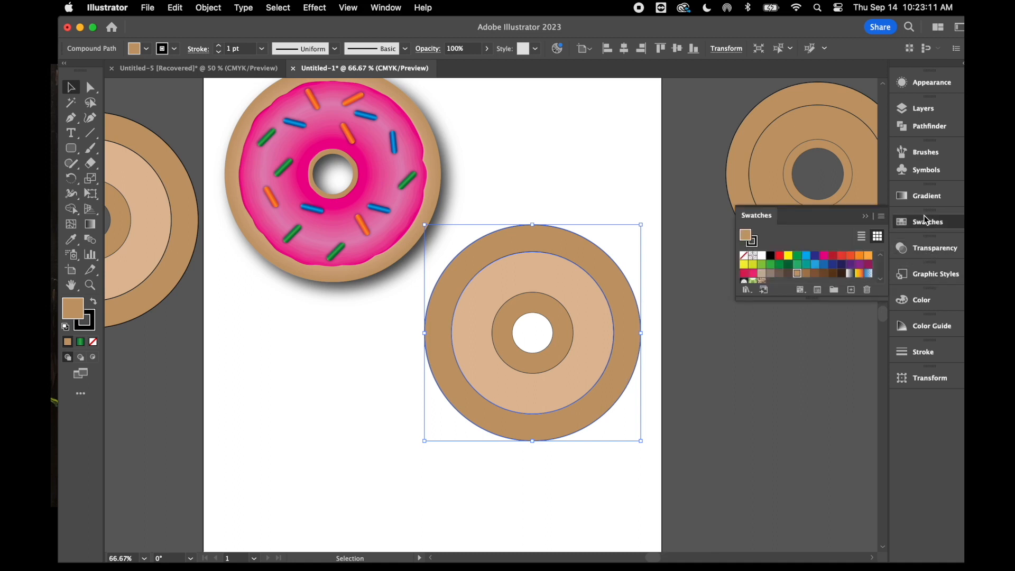
left_click(841, 273)
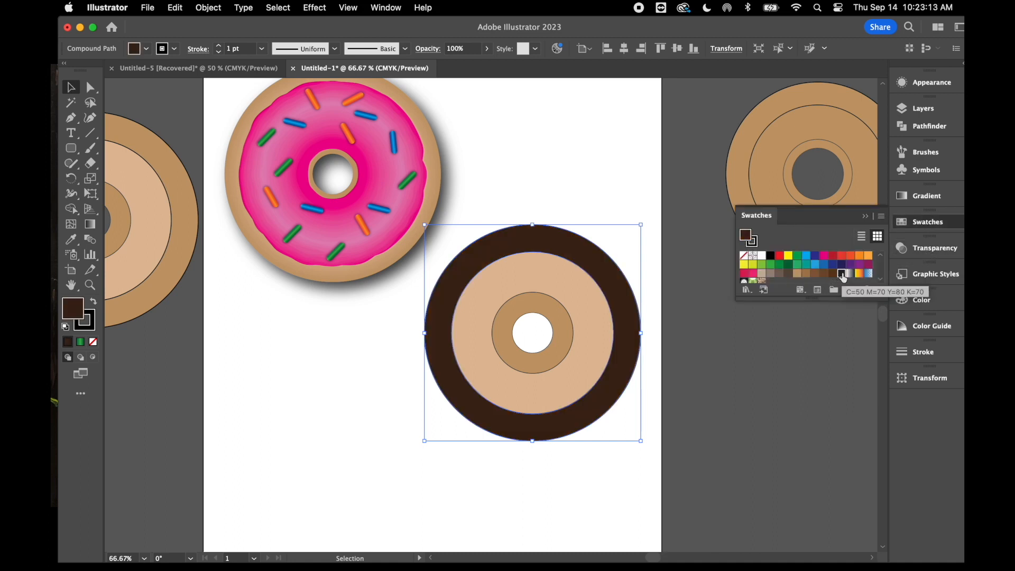
left_click(833, 273)
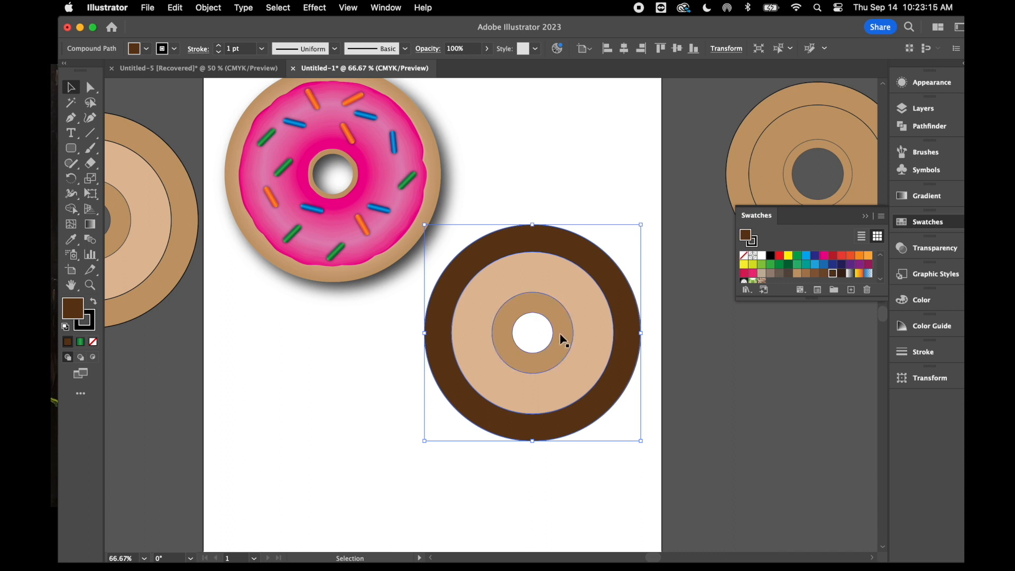
Fill the copied base's innermost ring with the same dark brown, C=40 M=70 Y=100 K=50
left_click(562, 340)
left_click(841, 273)
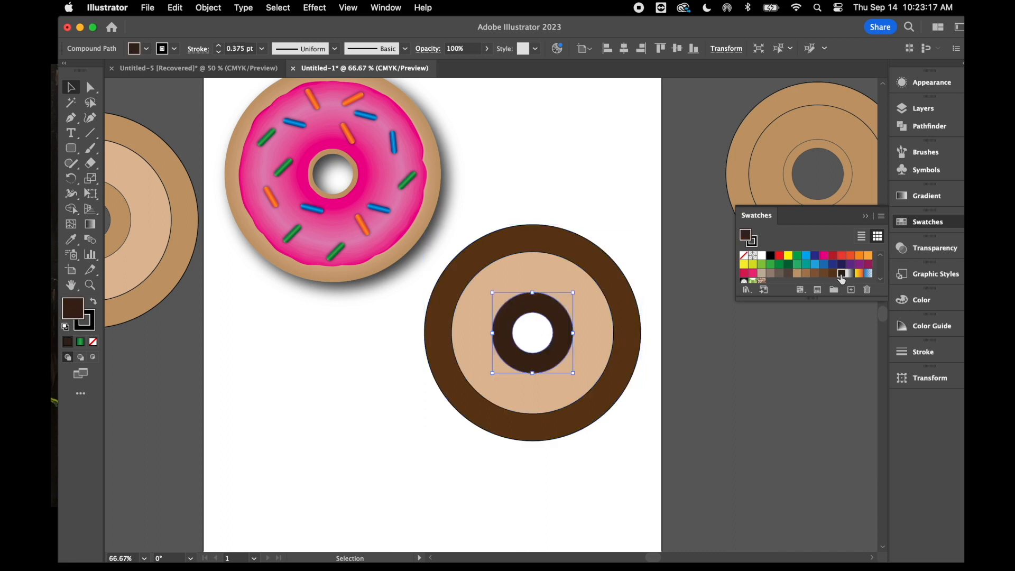
left_click(833, 273)
Fill the copied base's middle ring with the lighter brown C=35 M=60 Y=80 K=25 and deselect it
left_click(596, 337)
left_click(833, 274)
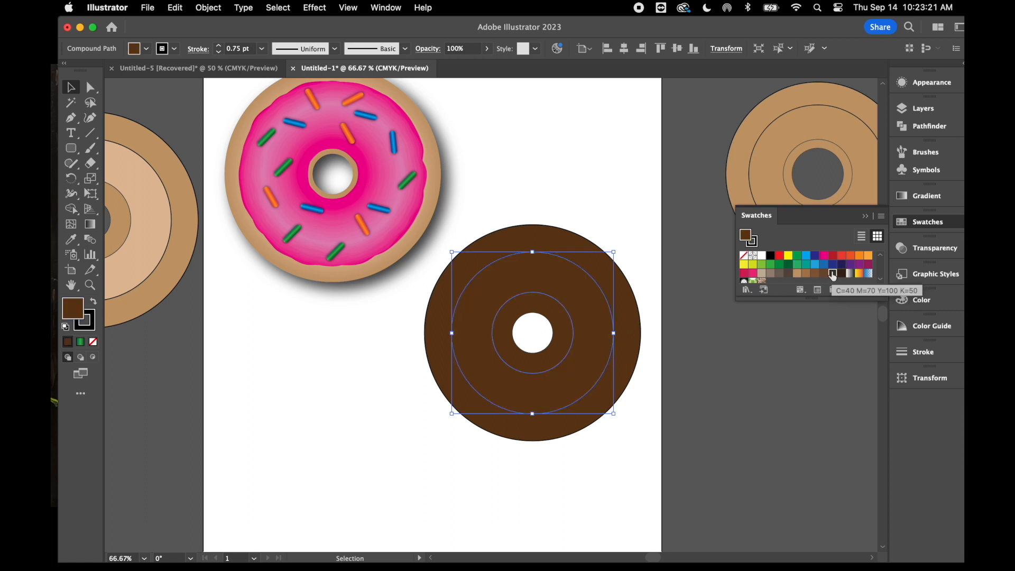
left_click(824, 274)
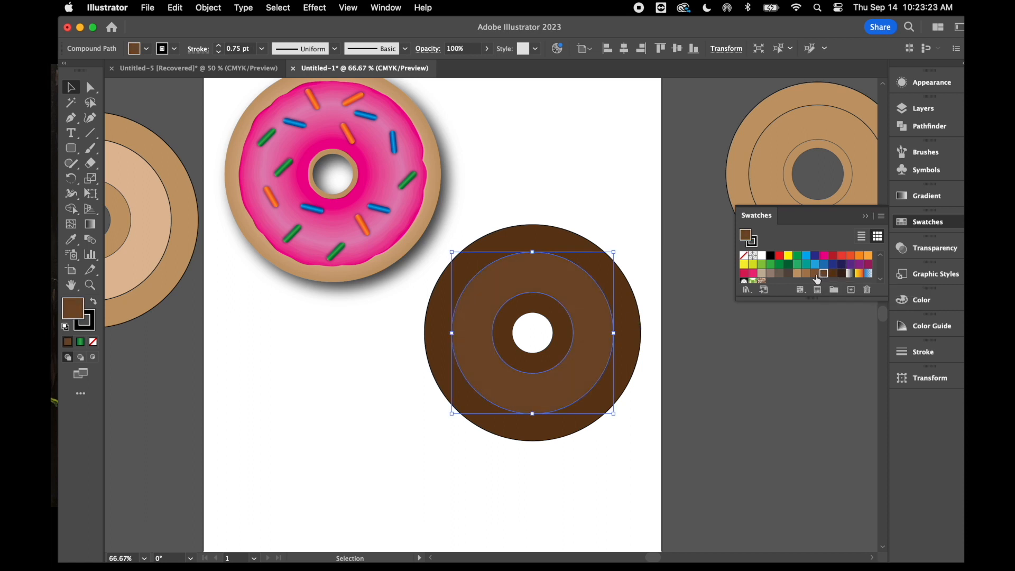
left_click(815, 274)
left_click(746, 391)
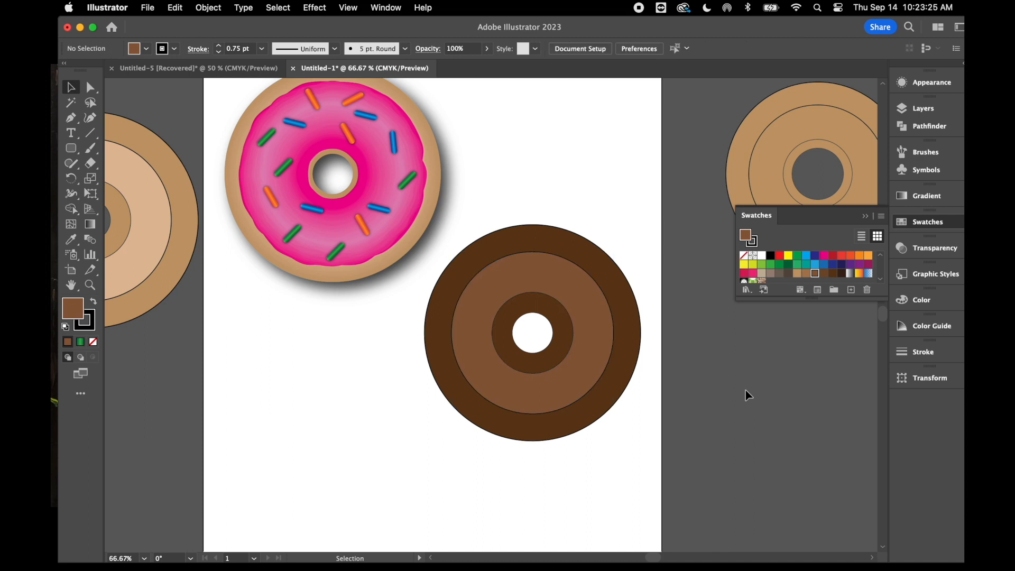
Select all three brown rings and remove their black stroke
left_click_drag(586, 172, 551, 461)
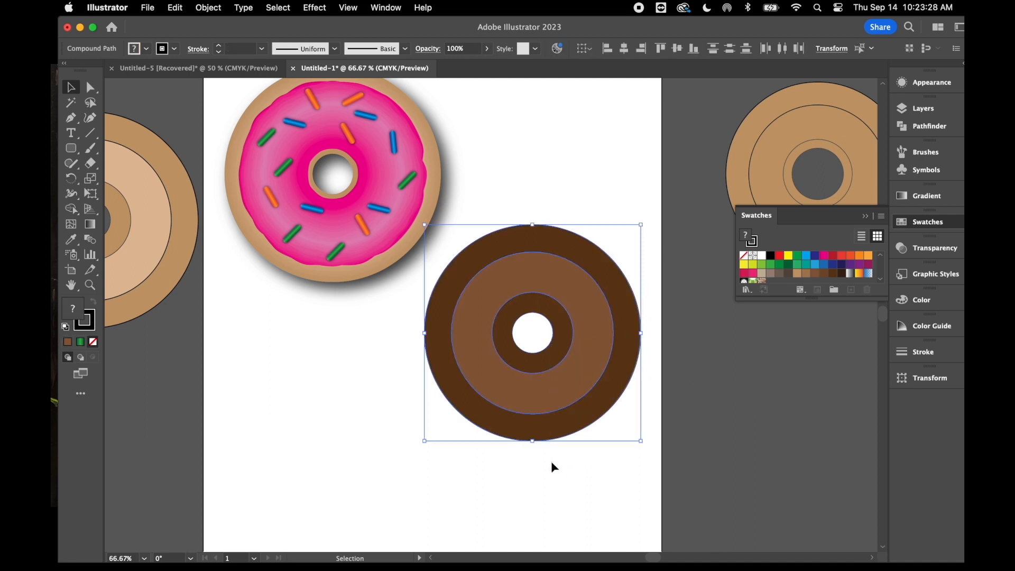
left_click(90, 330)
left_click(94, 342)
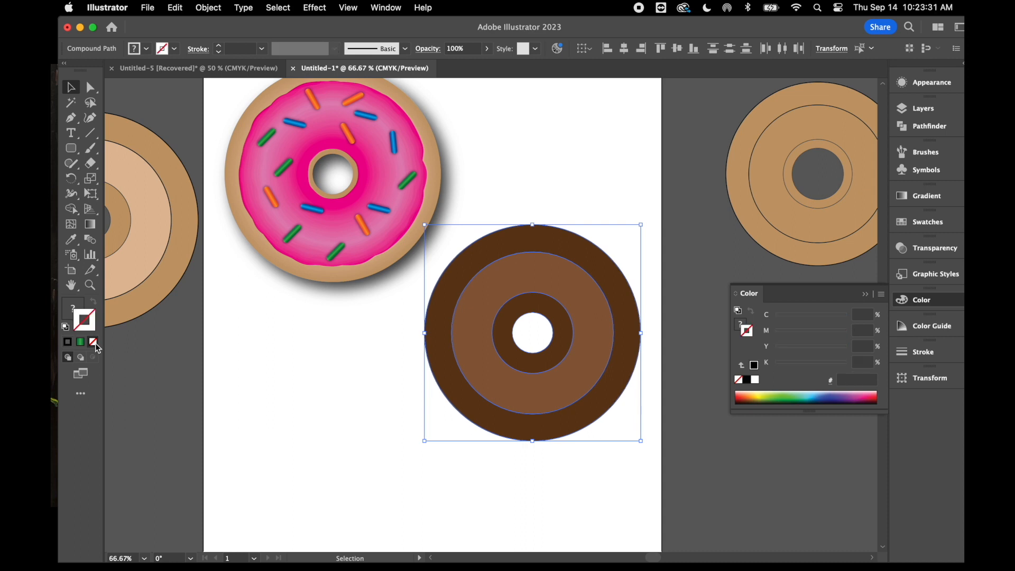
Blend the selected brown rings into a smooth chocolate donut base and deselect it
left_click(214, 5)
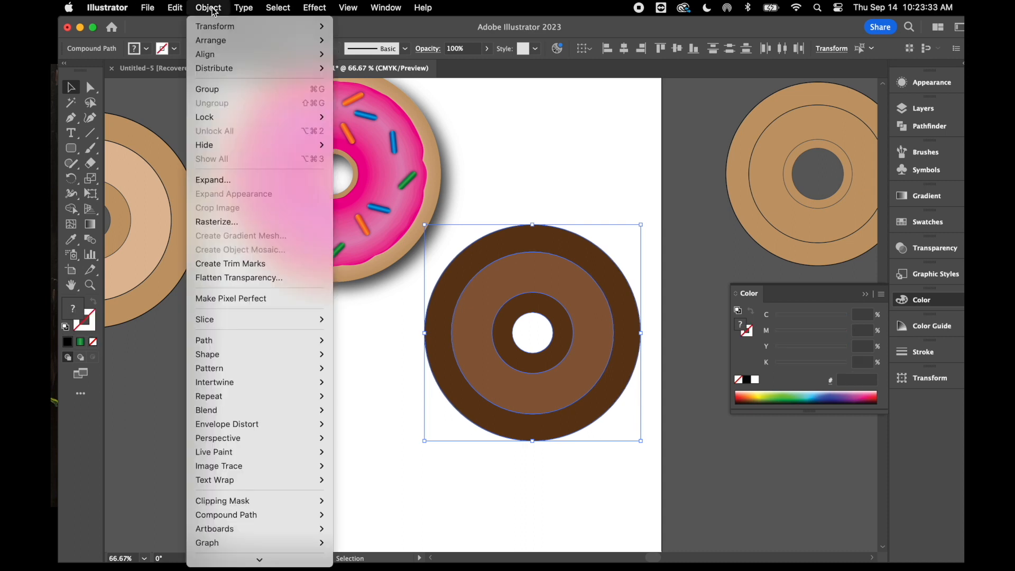
mouse_move(235, 326)
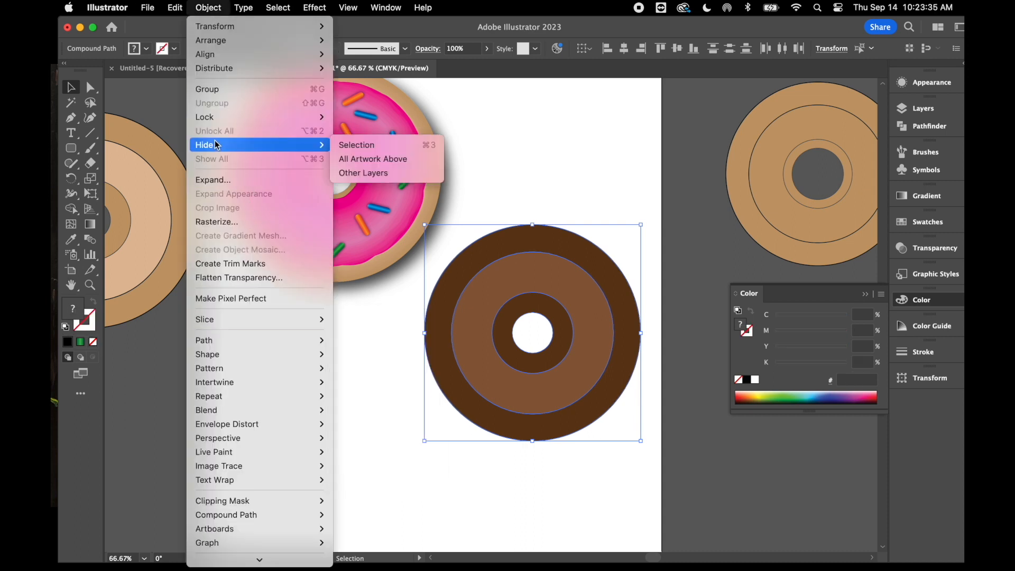
mouse_move(246, 412)
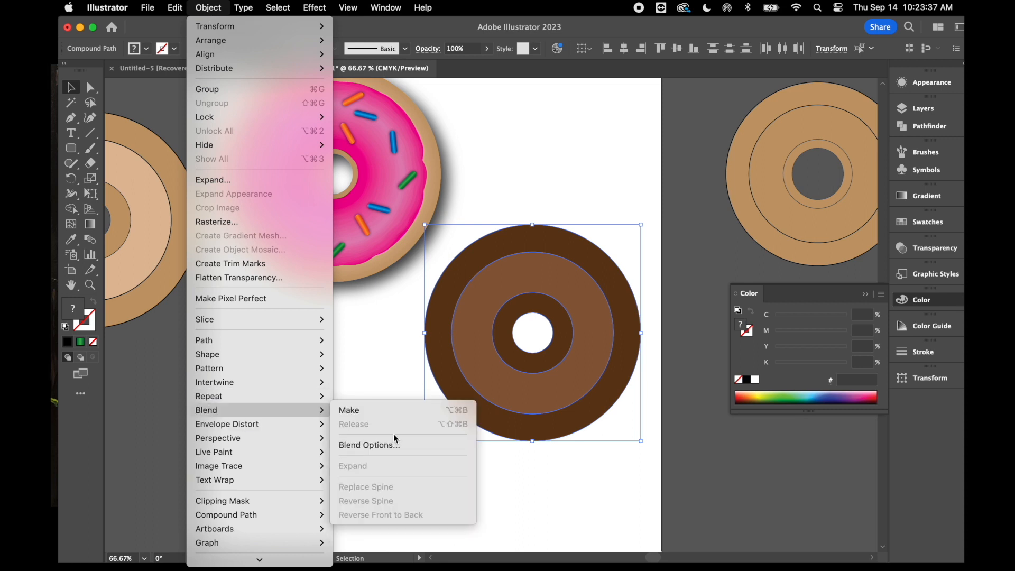
left_click(385, 415)
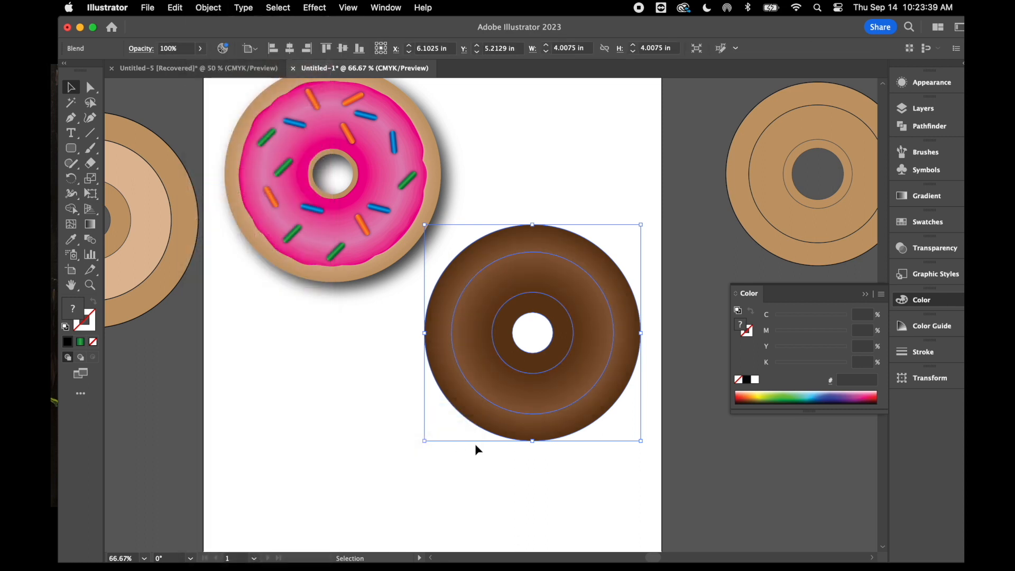
left_click(471, 469)
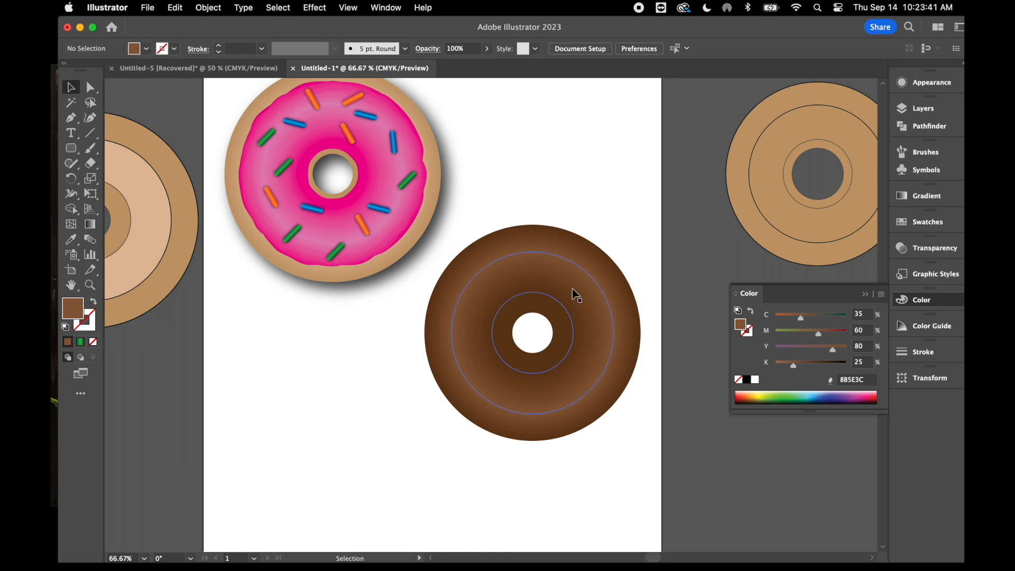
Copy the plain tan icing rings beside the artboard and place the duplicate above the chocolate base
scroll(598, 172, "right", 10)
scroll(598, 172, "up", 4)
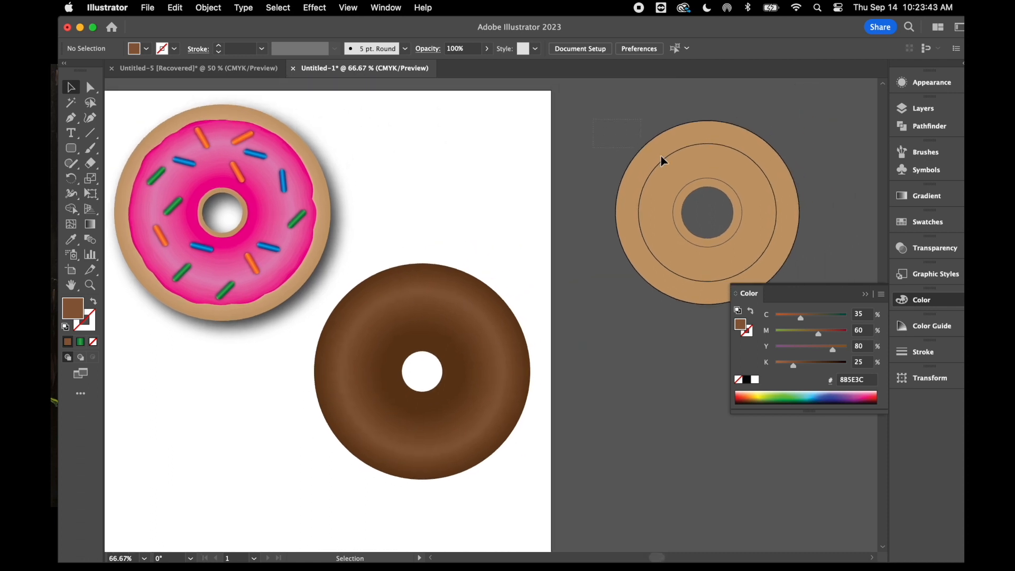
left_click(762, 224)
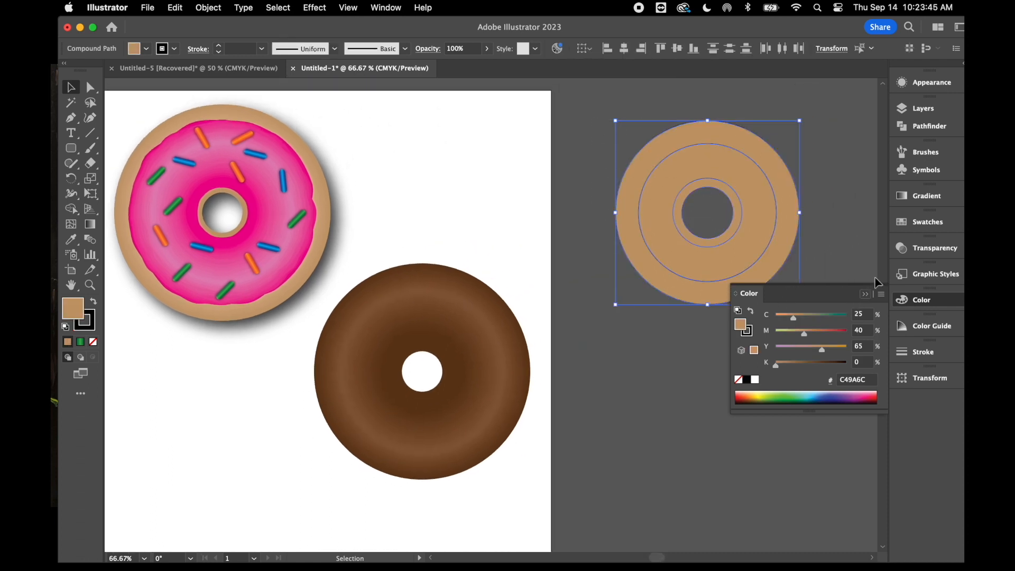
left_click(839, 218)
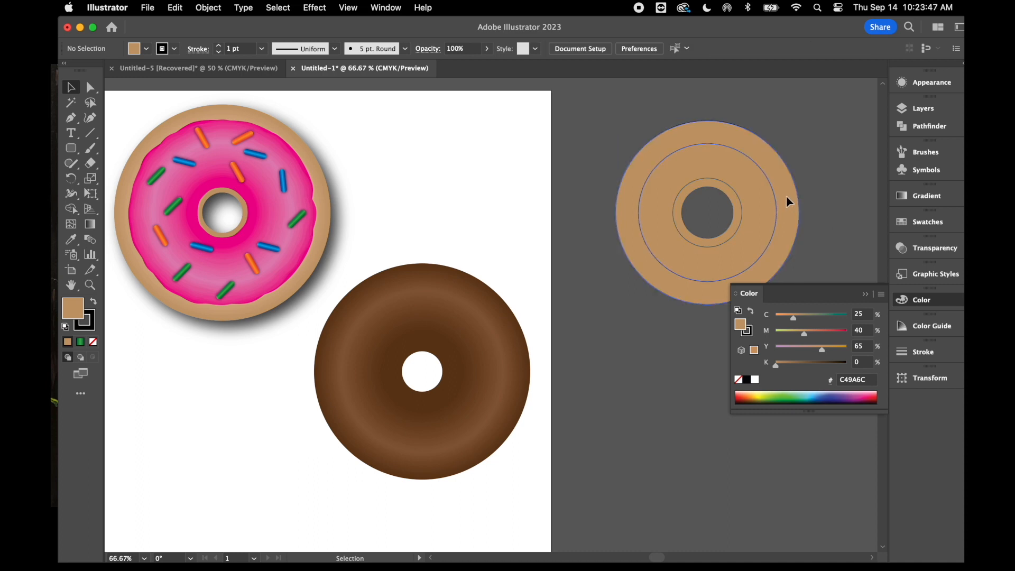
left_click(785, 195)
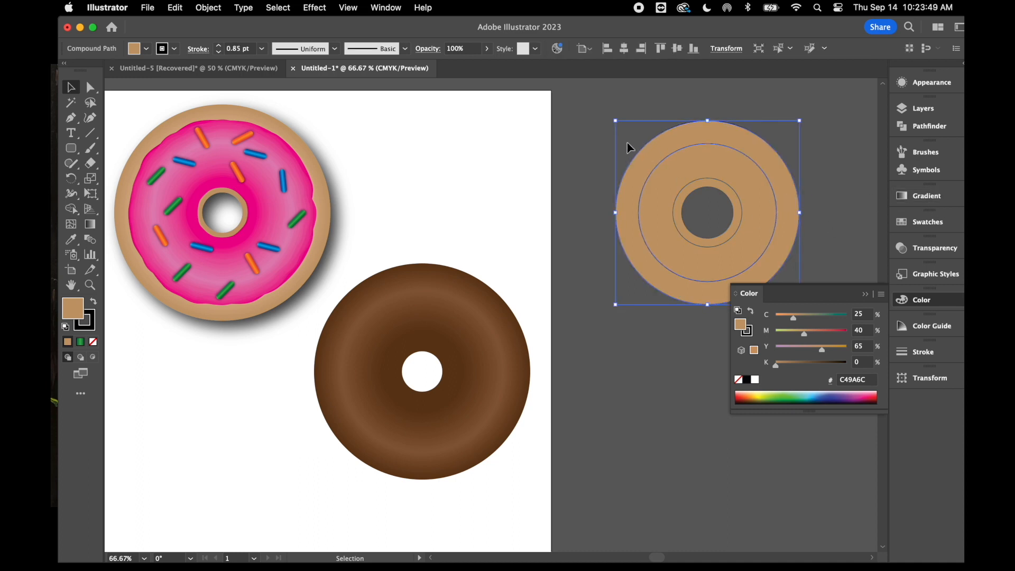
left_click_drag(578, 118, 734, 259)
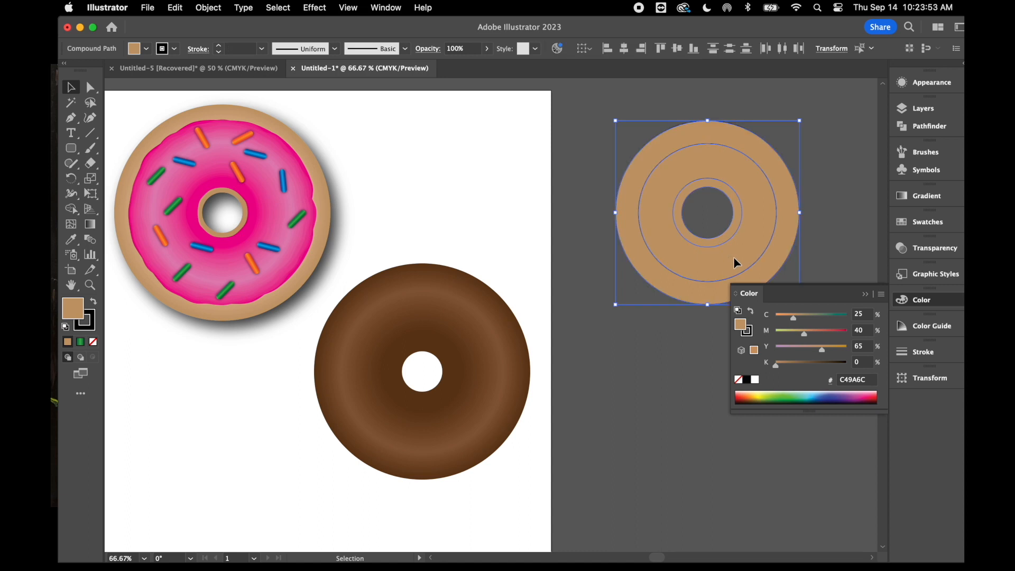
key("a")
key("super+c")
key("super+v")
key("v")
left_click_drag(531, 288, 503, 144)
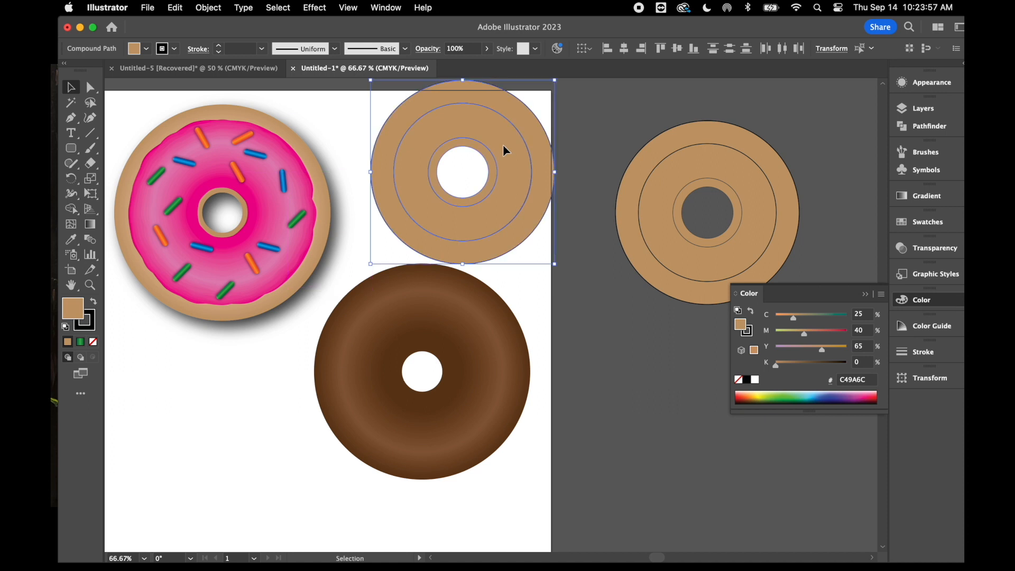
Remove the black stroke from the duplicated icing rings above the chocolate base and deselect them
left_click(90, 326)
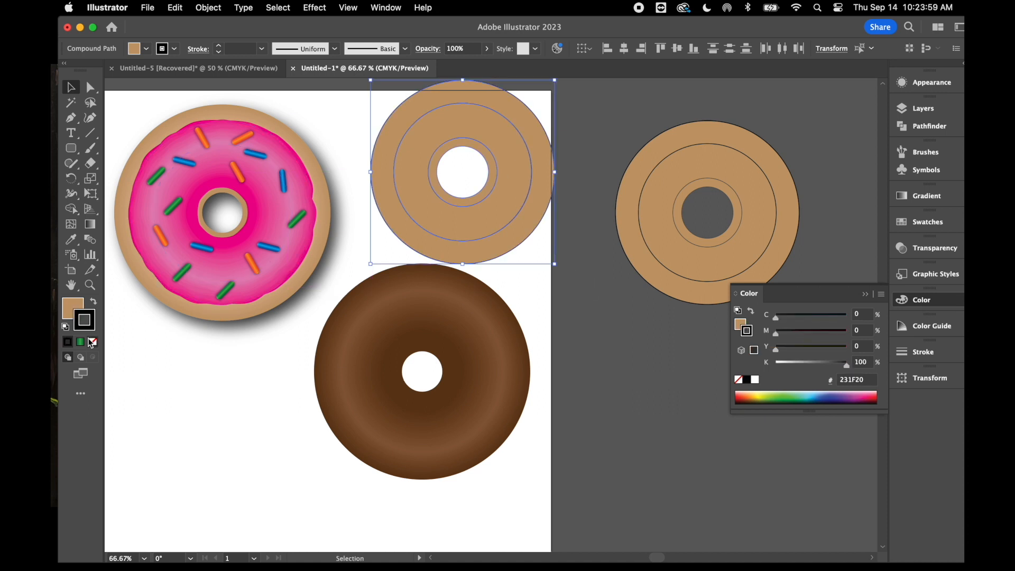
left_click(94, 342)
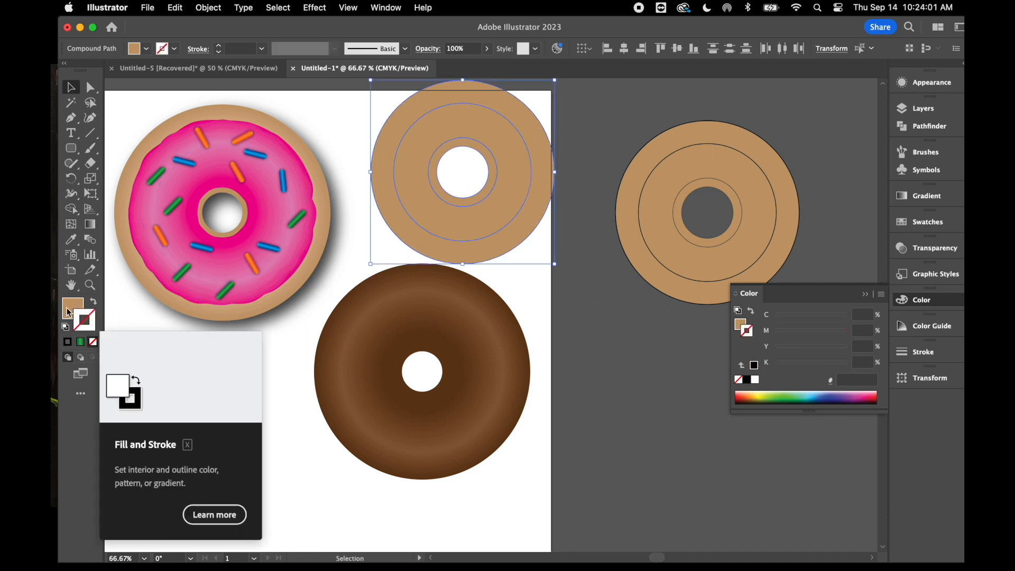
left_click(69, 310)
left_click(624, 310)
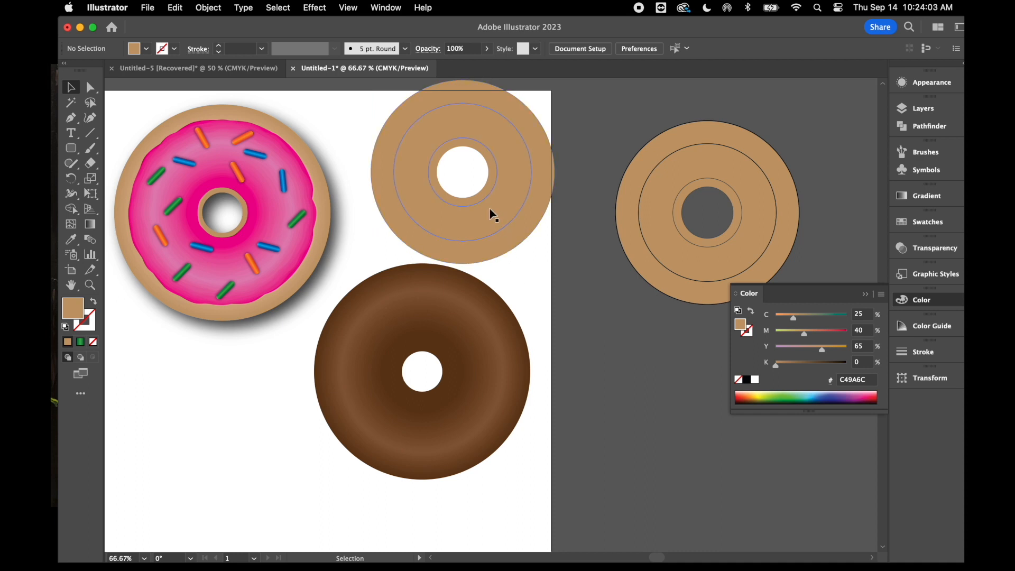
Fill the duplicated icing's outer and inner rings with the medium brown swatch, slightly lighter than their dark brown
left_click(481, 195)
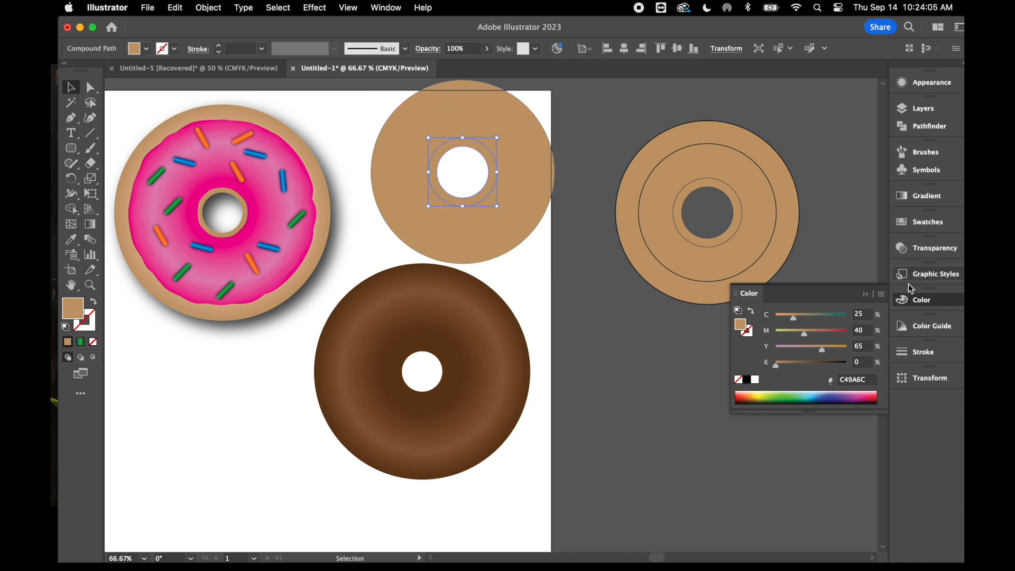
left_click(865, 294)
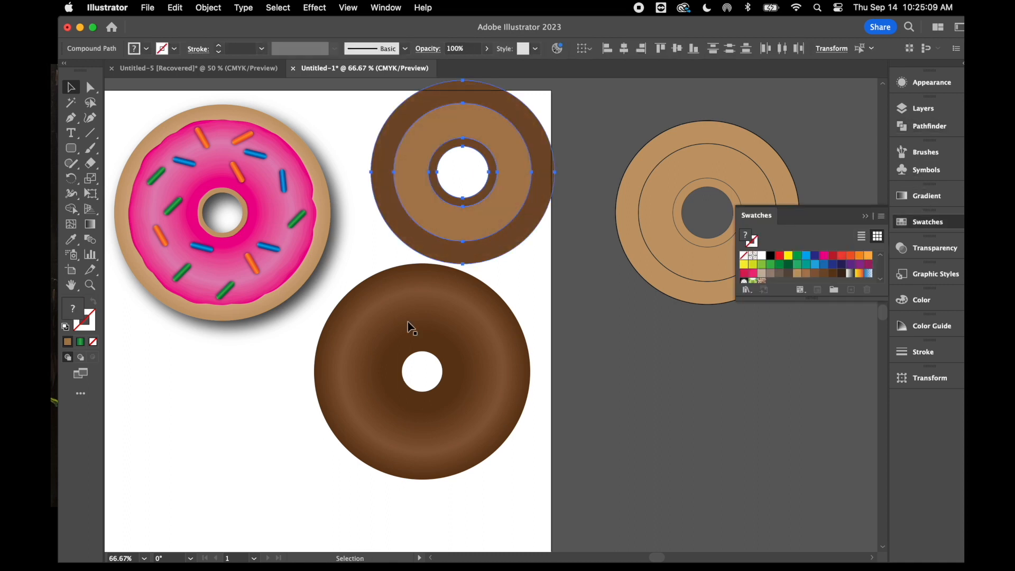
left_click(598, 283)
left_click(527, 233)
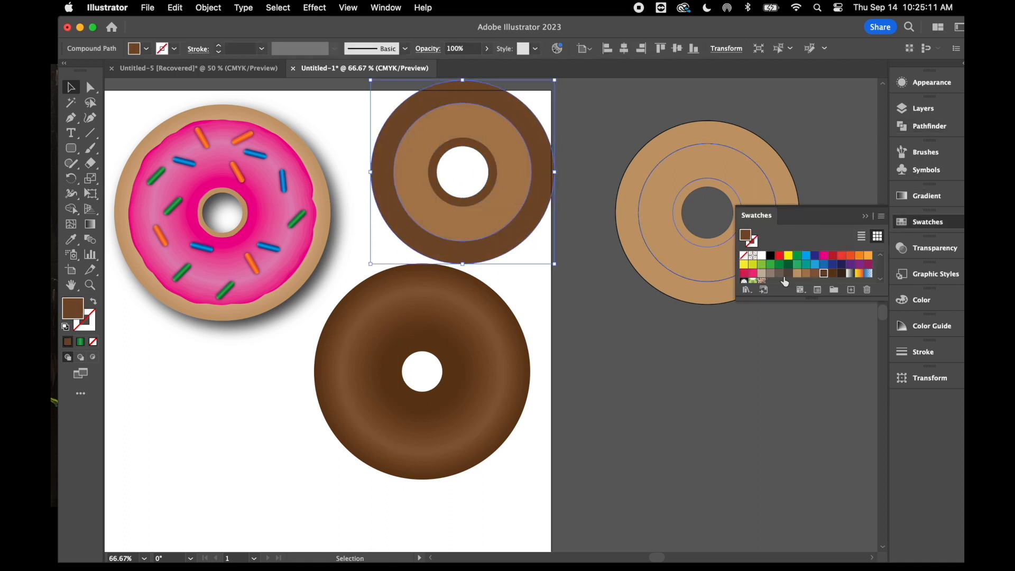
left_click(815, 274)
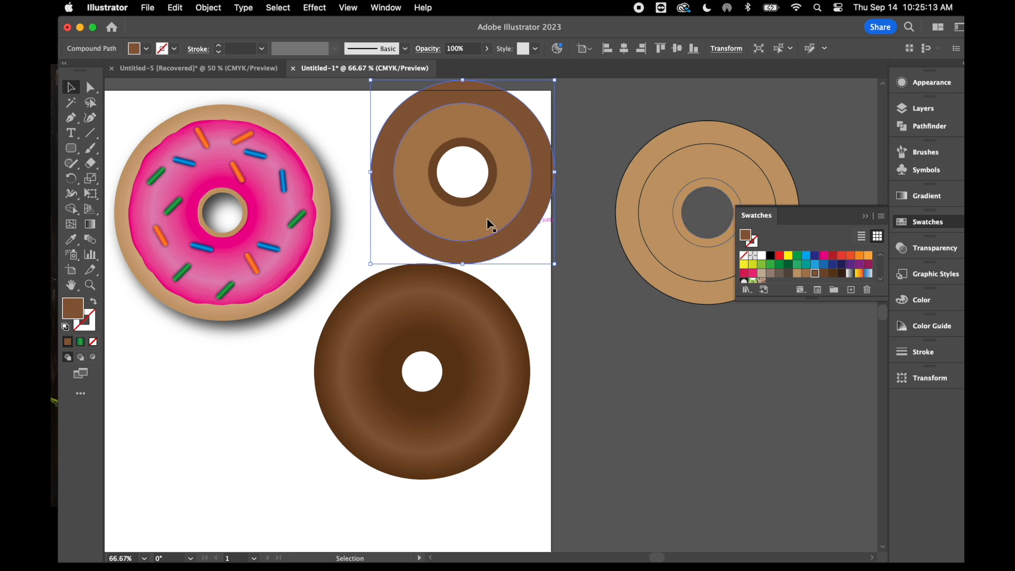
left_click(438, 186)
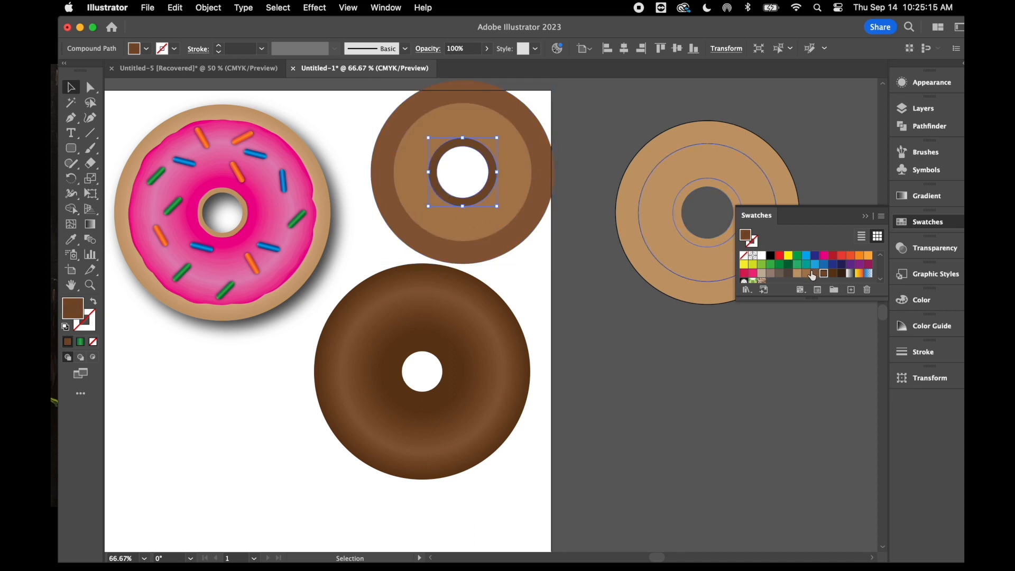
left_click(813, 274)
Blend the three brown icing rings into a smooth gradient and center the blended icing on the chocolate donut base
left_click_drag(364, 108, 516, 195)
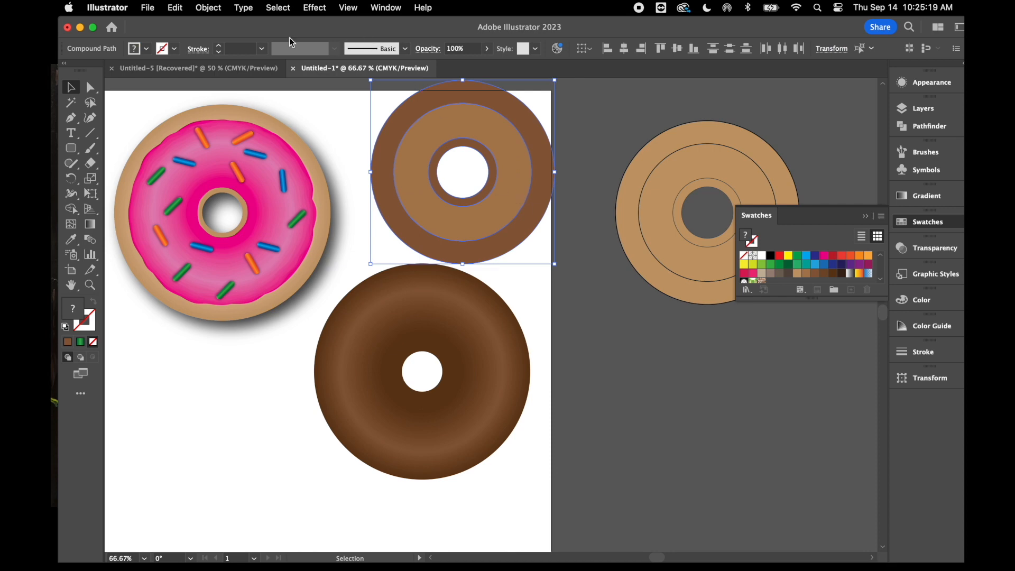
left_click(208, 7)
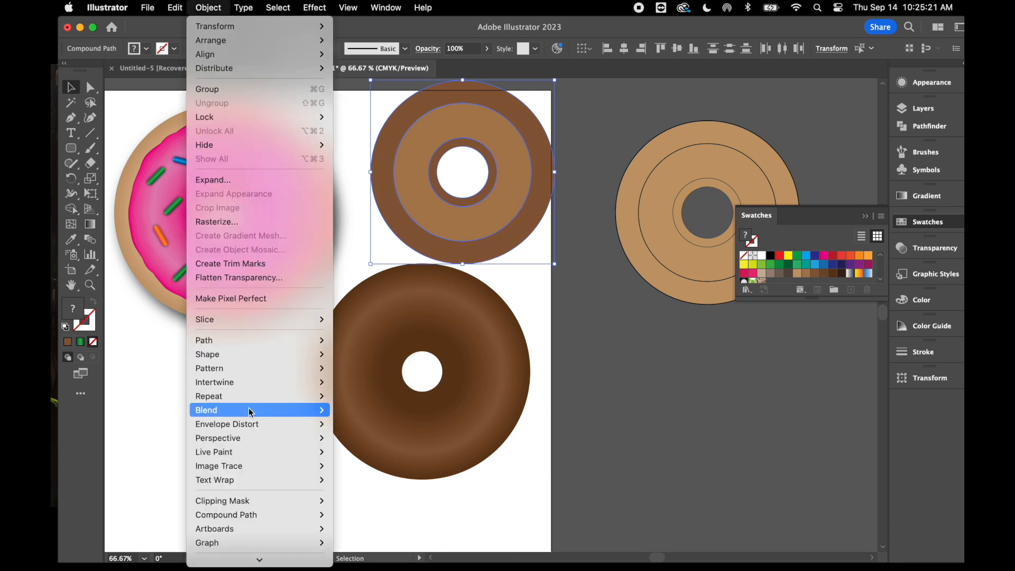
left_click(249, 414)
left_click(205, 9)
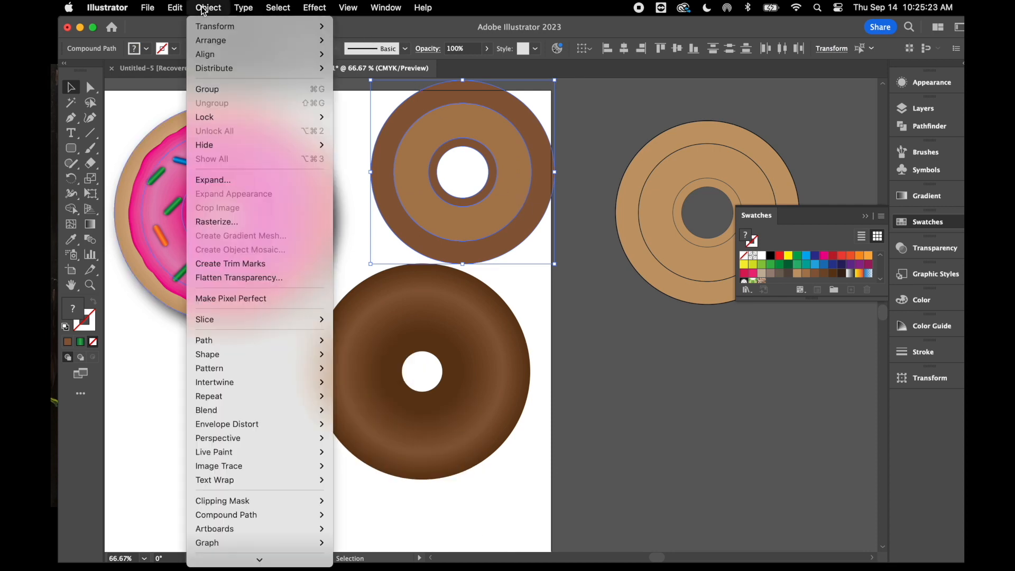
mouse_move(258, 411)
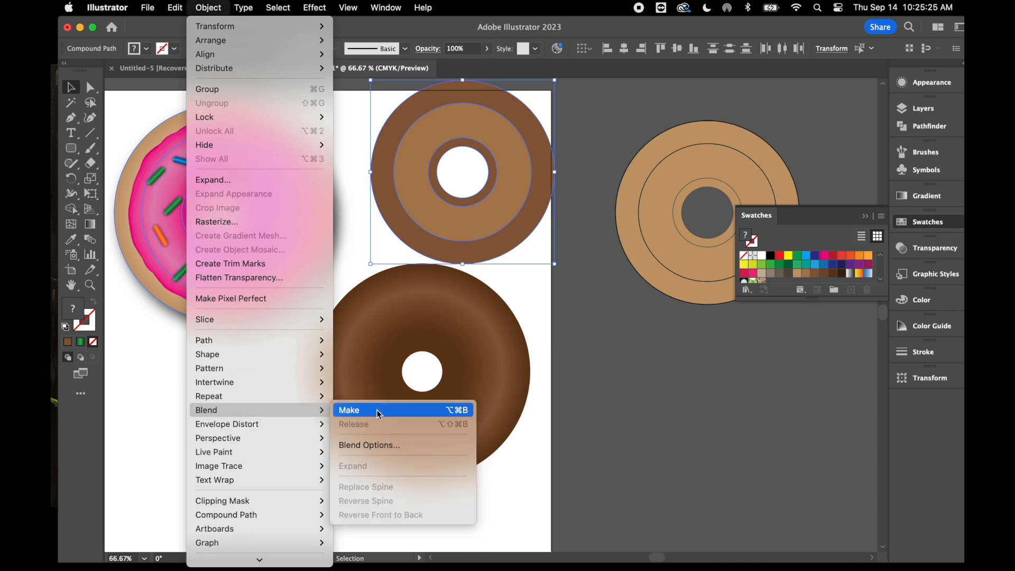
left_click(379, 410)
mouse_move(419, 154)
left_mouse_down()
mouse_move(417, 344)
mouse_move(378, 355)
left_mouse_up()
Reapply the last Roughen effect to the chocolate icing for a wavy edge and deselect it
left_click(316, 11)
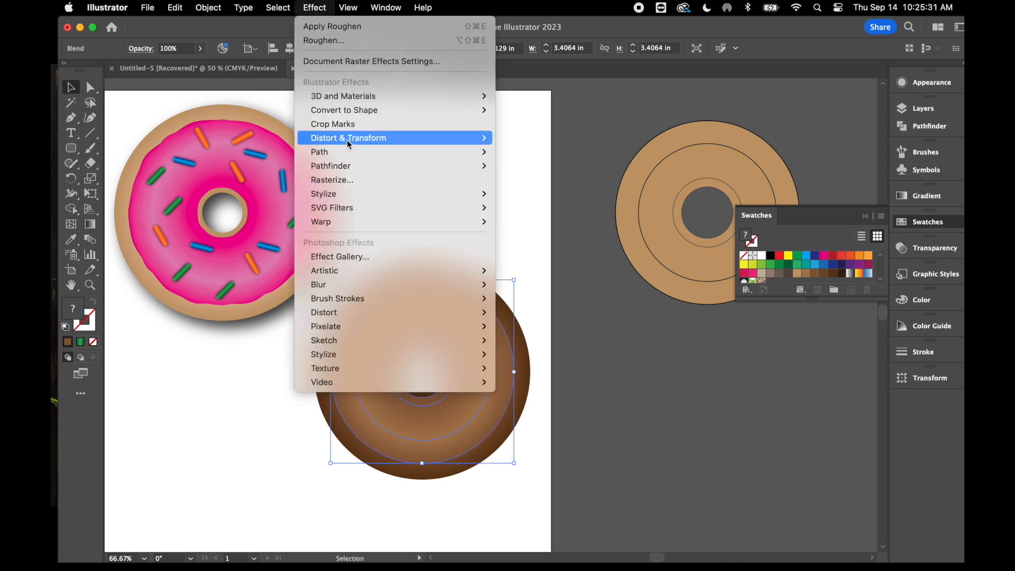
mouse_move(358, 113)
left_click(339, 27)
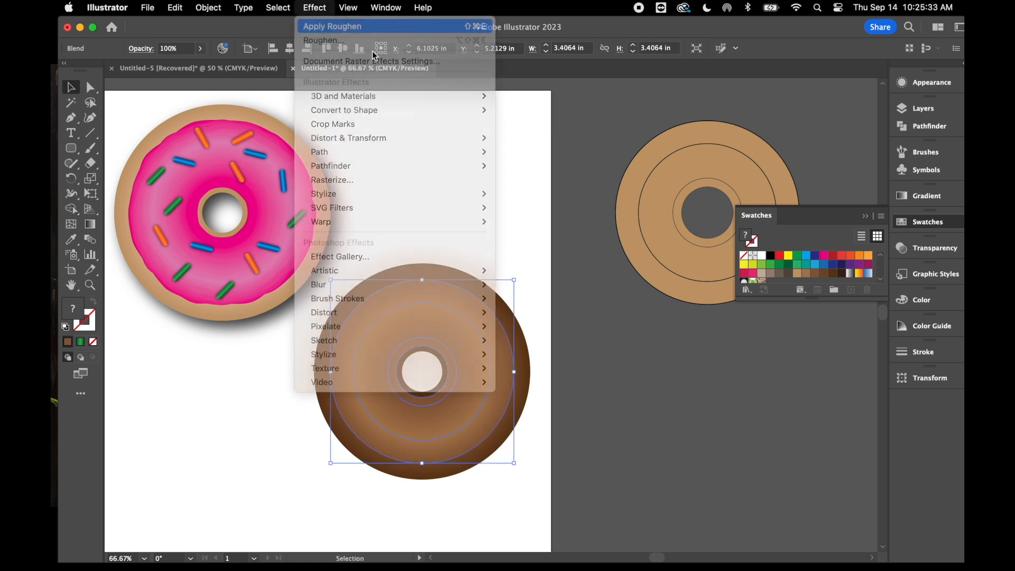
left_click(634, 392)
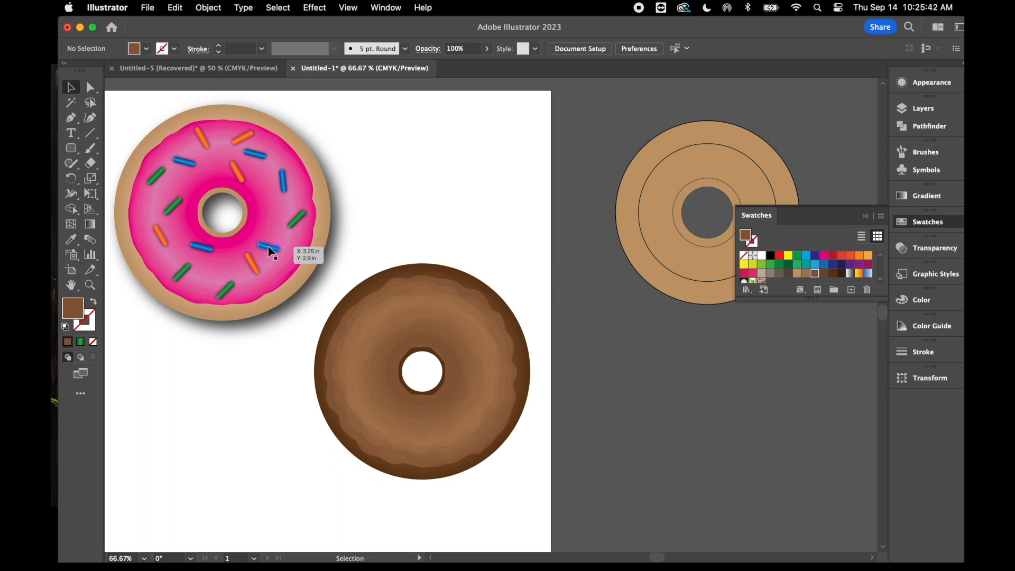
Select all the blue, green and orange sprinkles on the pink donut and group them
left_click(183, 161)
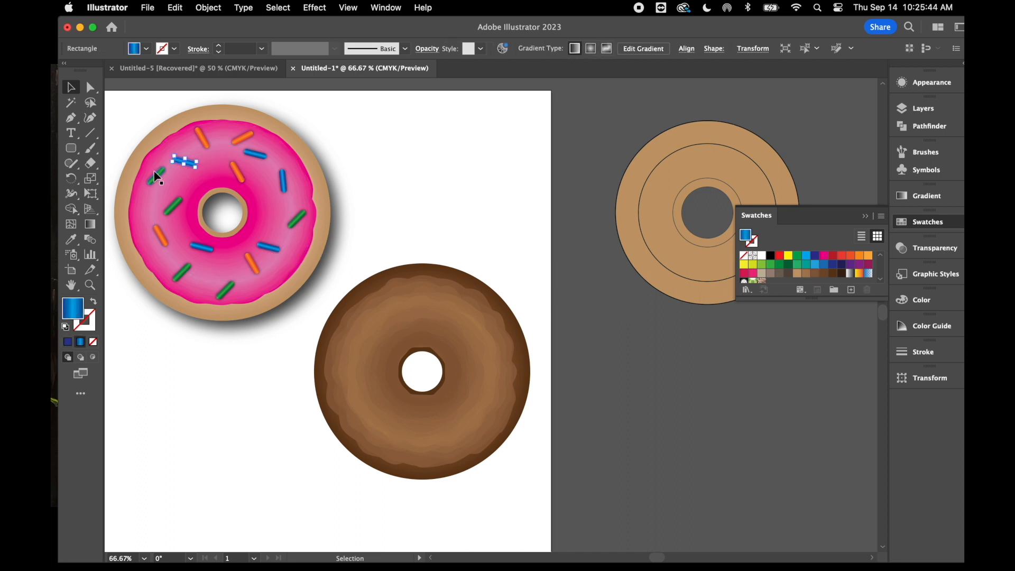
left_click(153, 183, "shift")
left_click(173, 206, "shift")
left_click(201, 138, "shift")
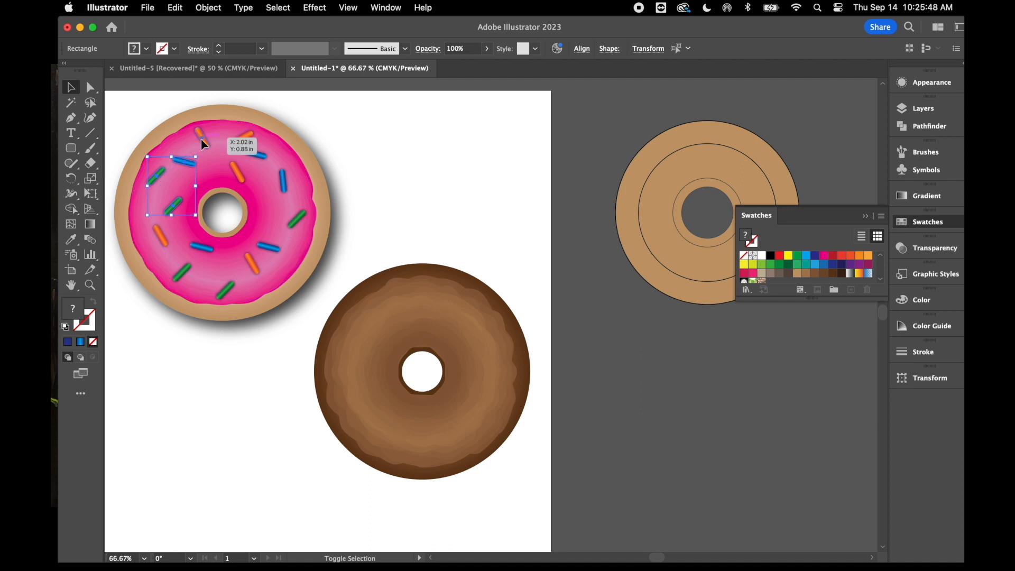
left_click(244, 140, "shift")
left_click(238, 172, "shift")
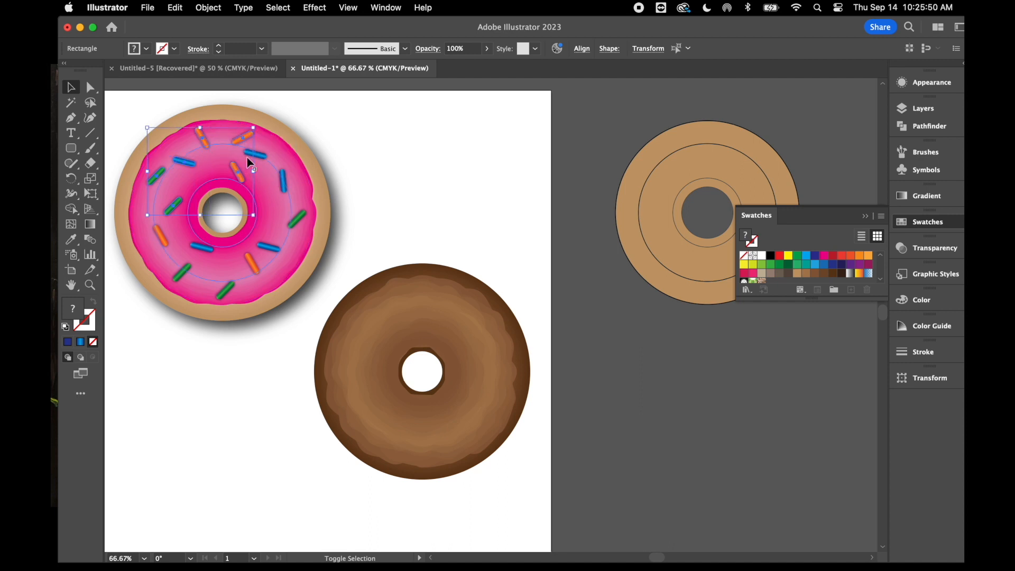
left_click(283, 179, "shift")
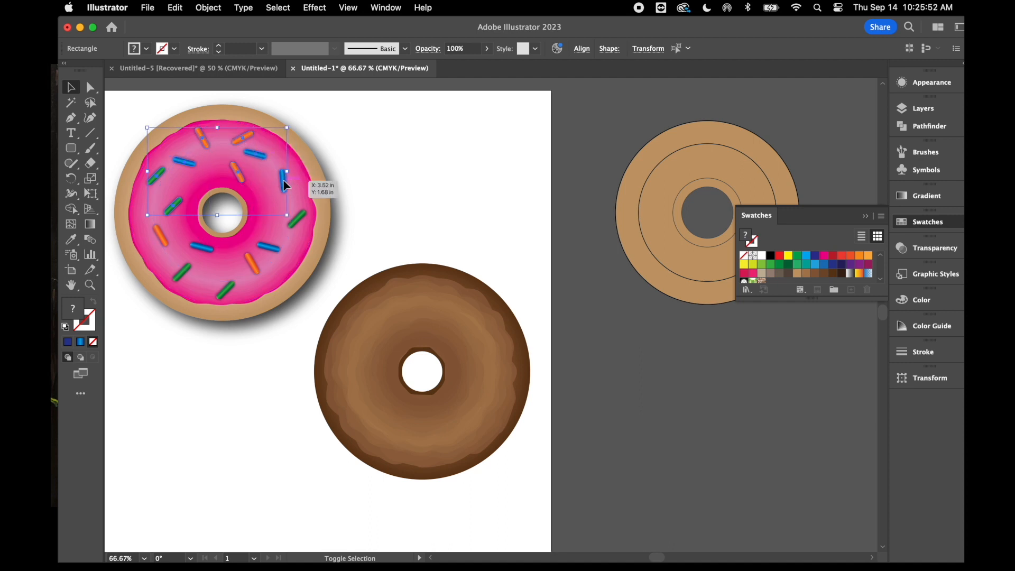
left_click(299, 215, "shift")
left_click(270, 246, "shift")
left_click(222, 292, "shift")
left_click(178, 279, "shift")
left_click(200, 249, "shift")
left_click(161, 239, "shift")
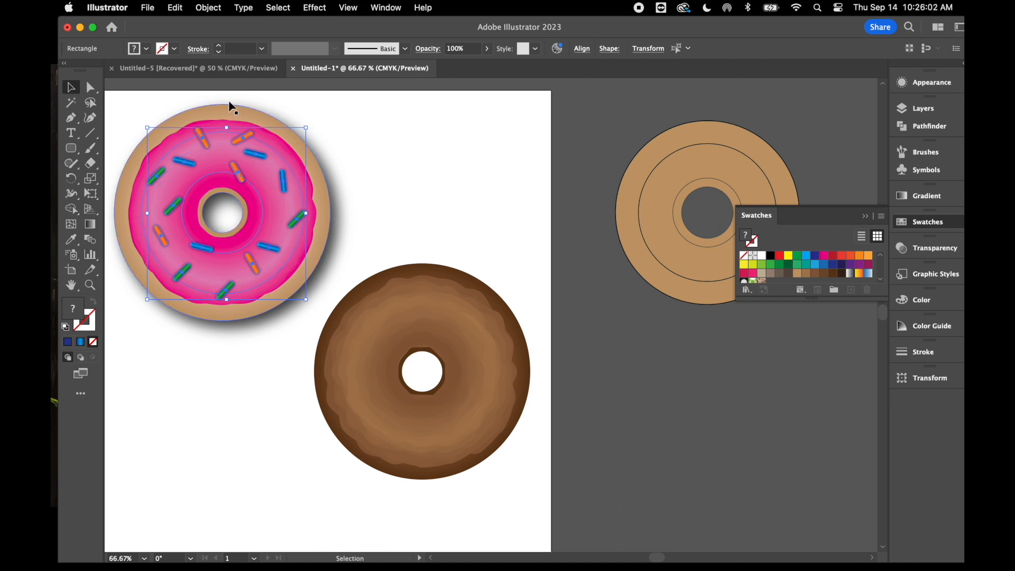
left_click(209, 7)
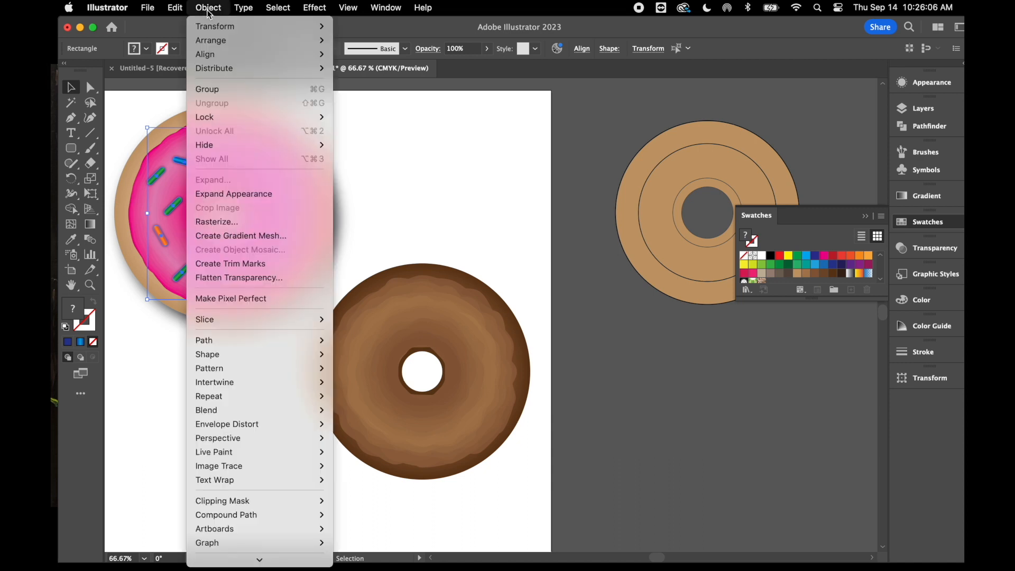
left_click(435, 131)
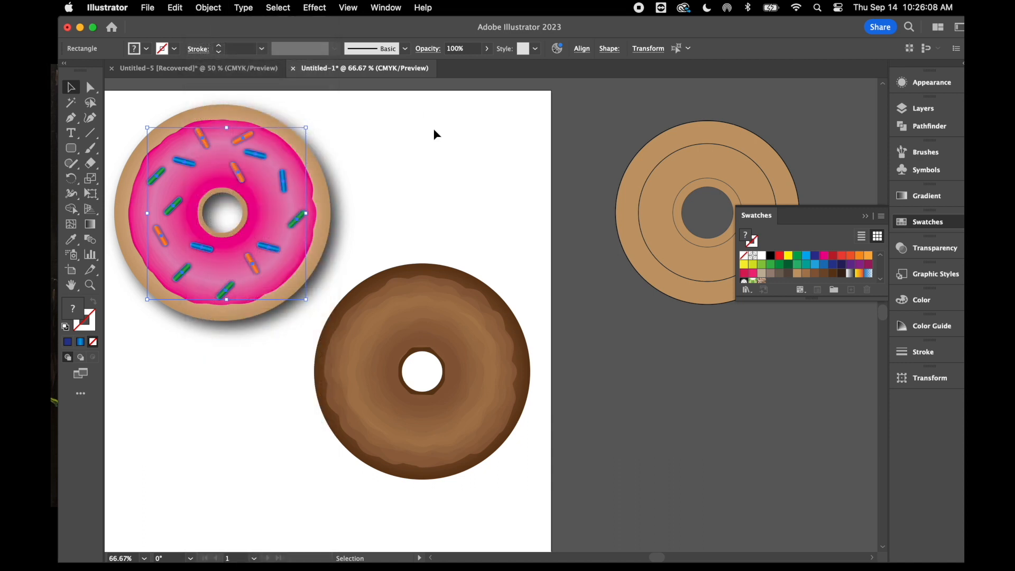
right_click(435, 132)
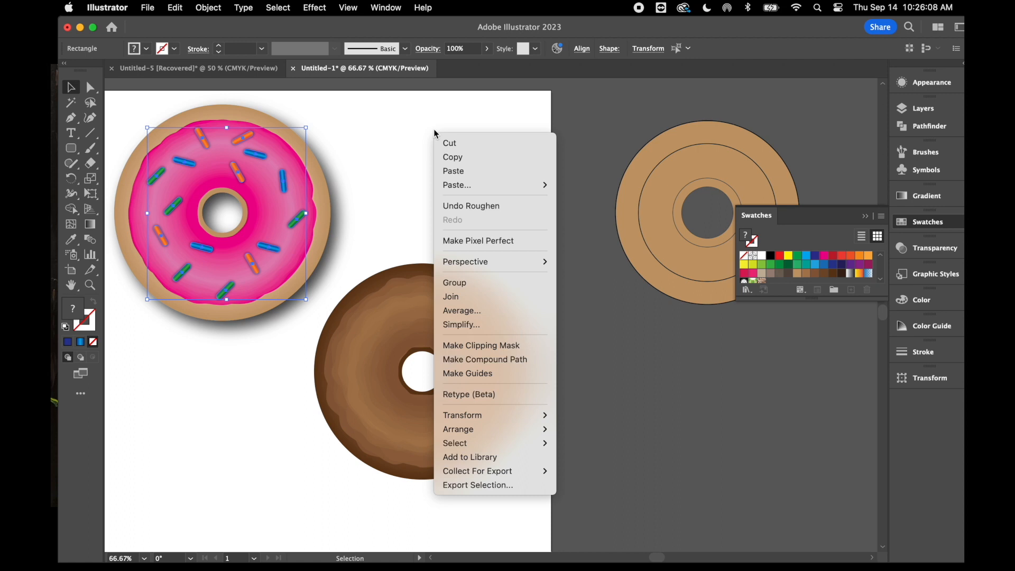
left_click(454, 282)
left_click(388, 167)
left_click_drag(242, 143, 493, 149)
key("super+z")
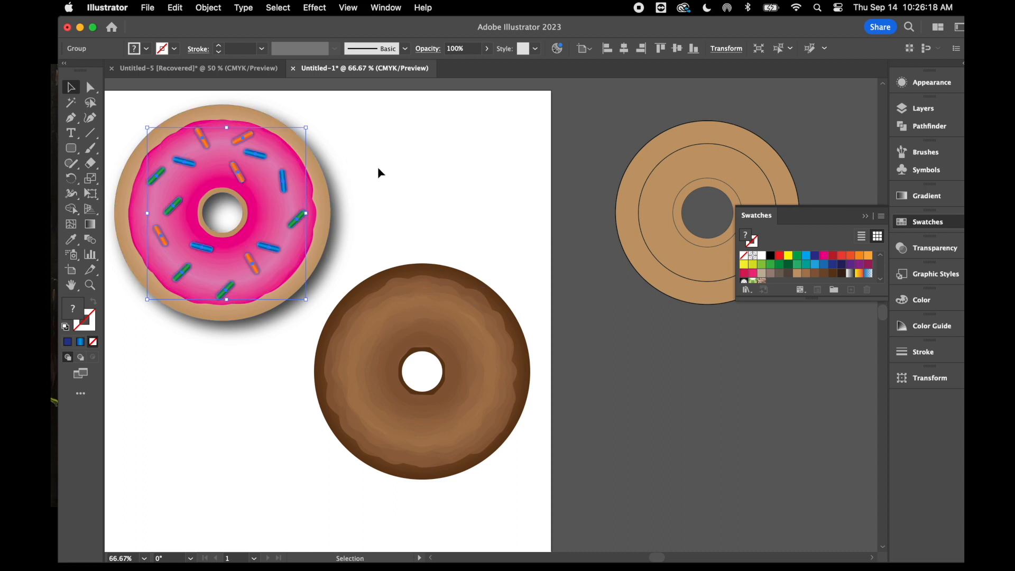
Paste a copy of the sprinkle group, center it on the chocolate donut's icing and deselect it
key("a")
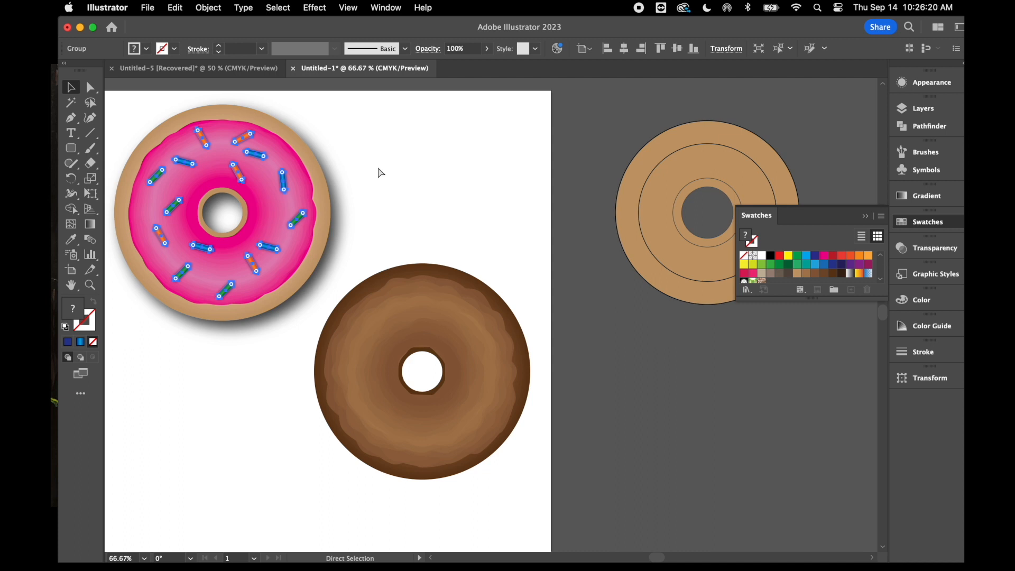
key("v")
key("super+v")
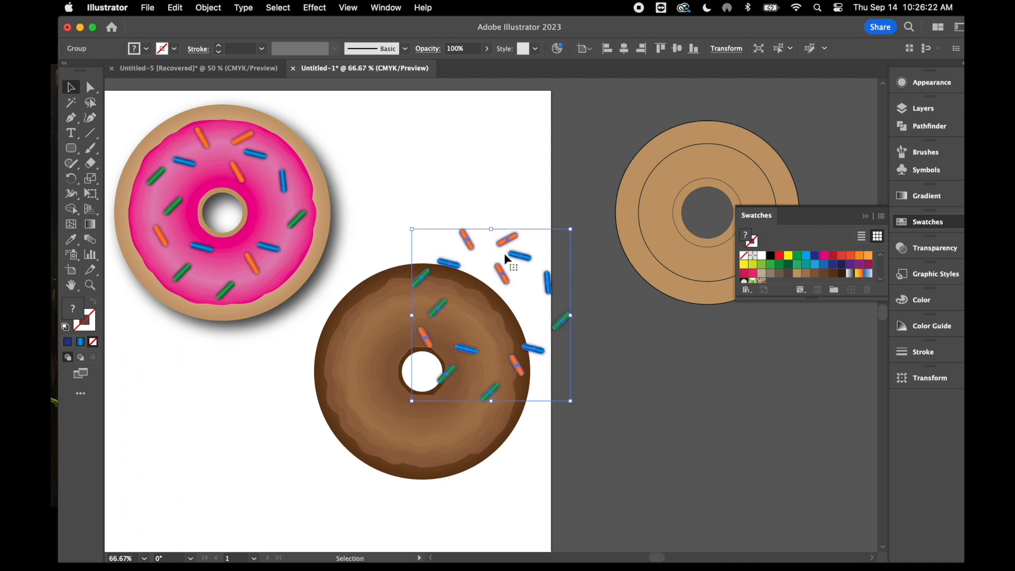
left_click_drag(513, 244, 446, 297)
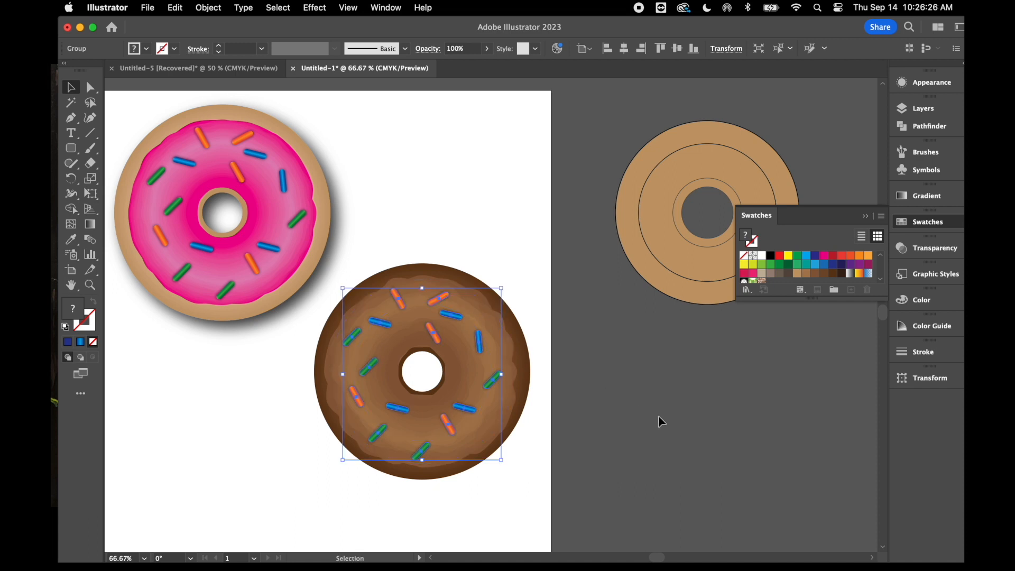
scroll(659, 417, "down", 1)
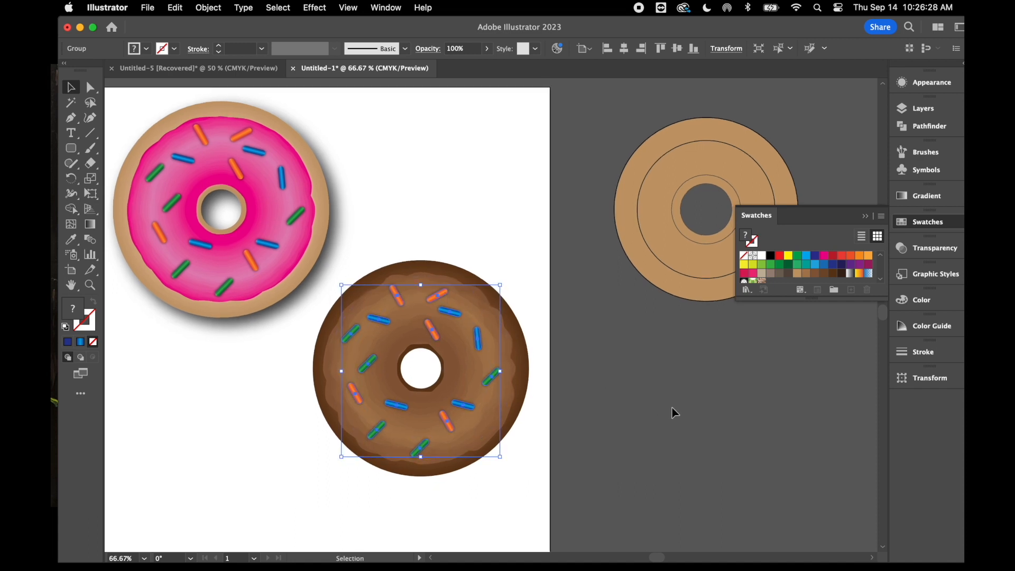
left_click(673, 410)
scroll(674, 437, "down", 1)
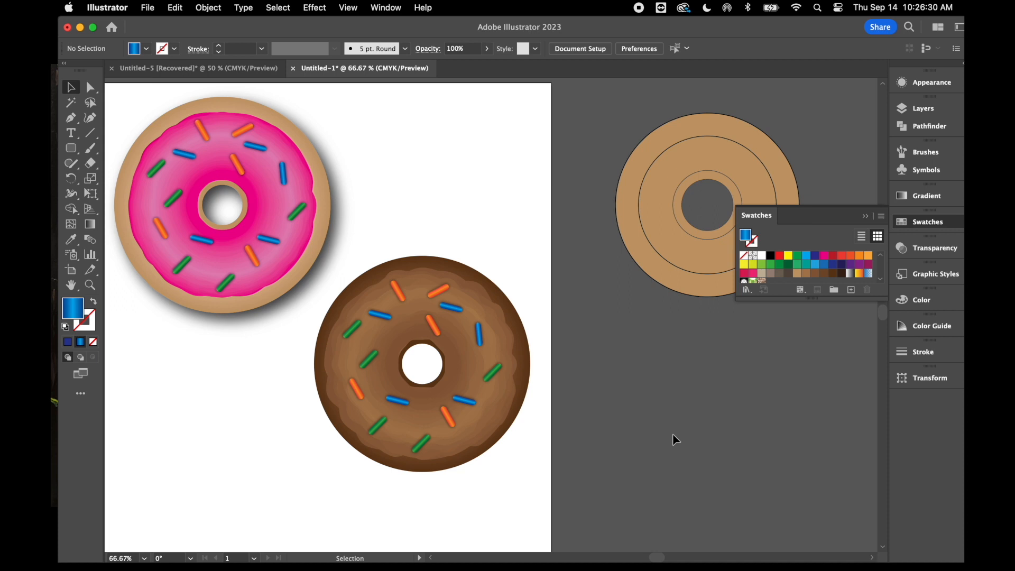
Rotate the chocolate donut's sprinkle group clockwise to vary its arrangement from the pink donut and deselect it
left_click(453, 306)
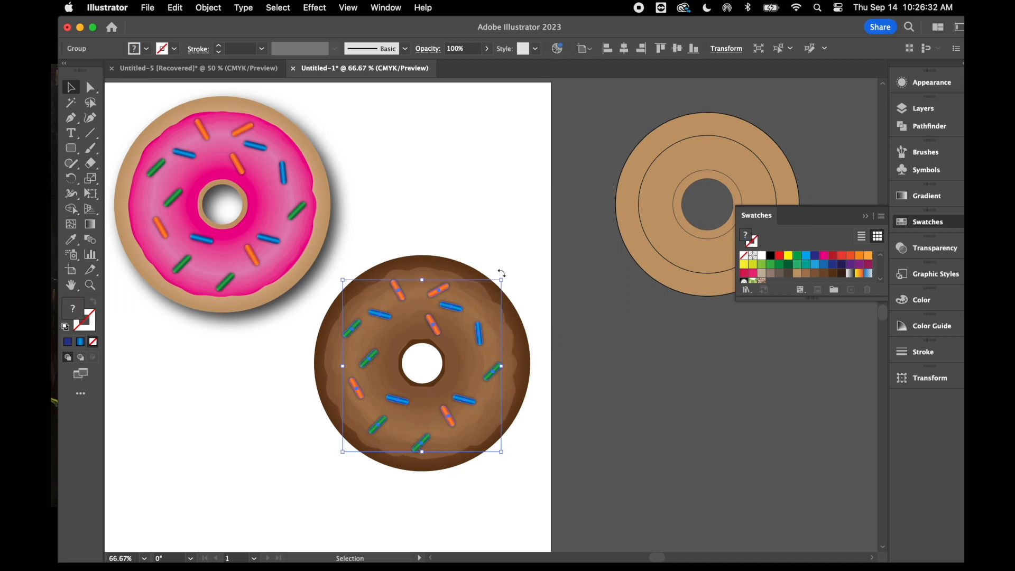
left_click_drag(507, 274, 541, 371)
left_click(619, 423)
scroll(621, 426, "down", 2)
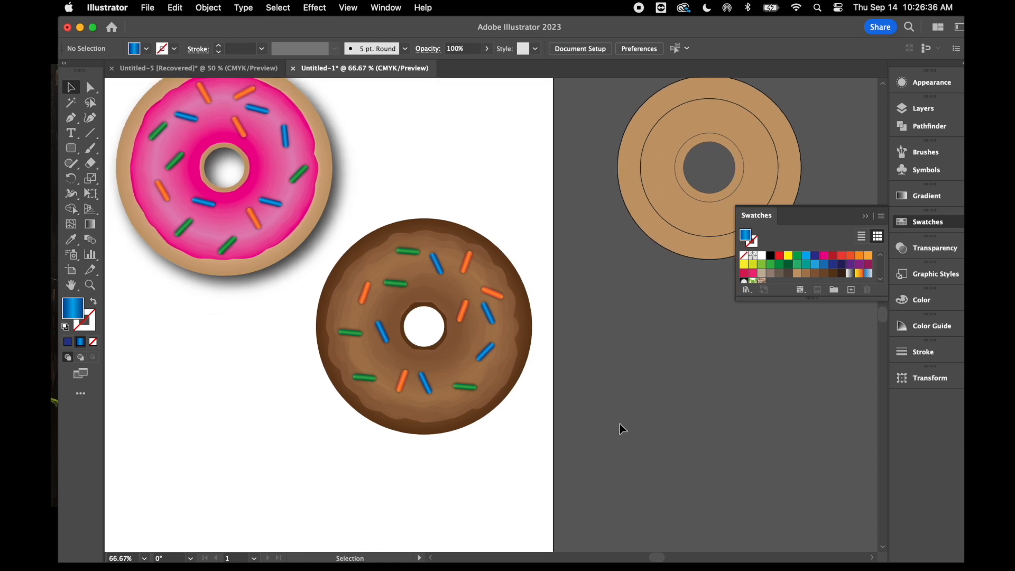
scroll(623, 430, "left", 2)
scroll(621, 427, "up", 2)
scroll(622, 427, "left", 2)
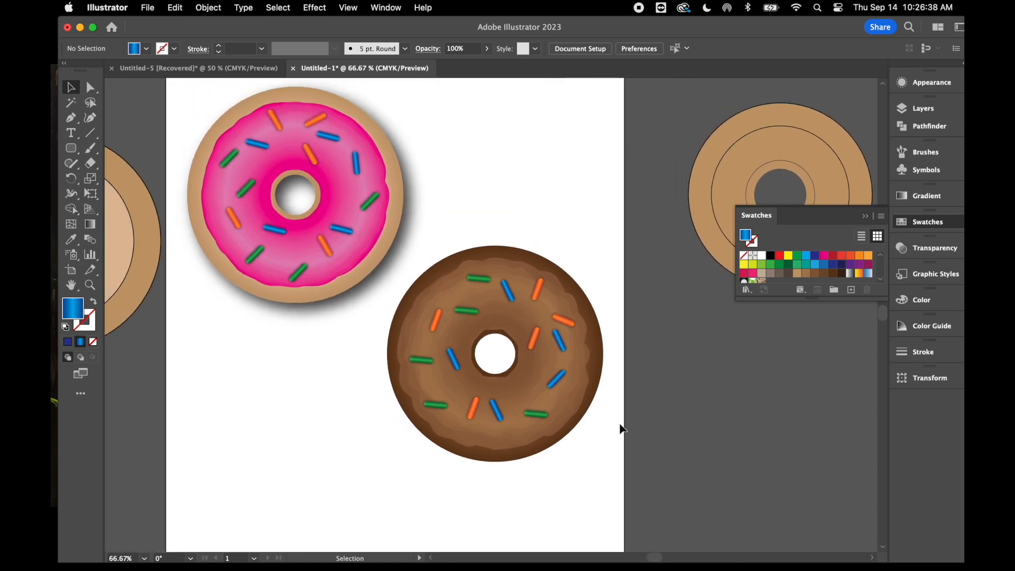
key("super+minus")
key("super+minus")
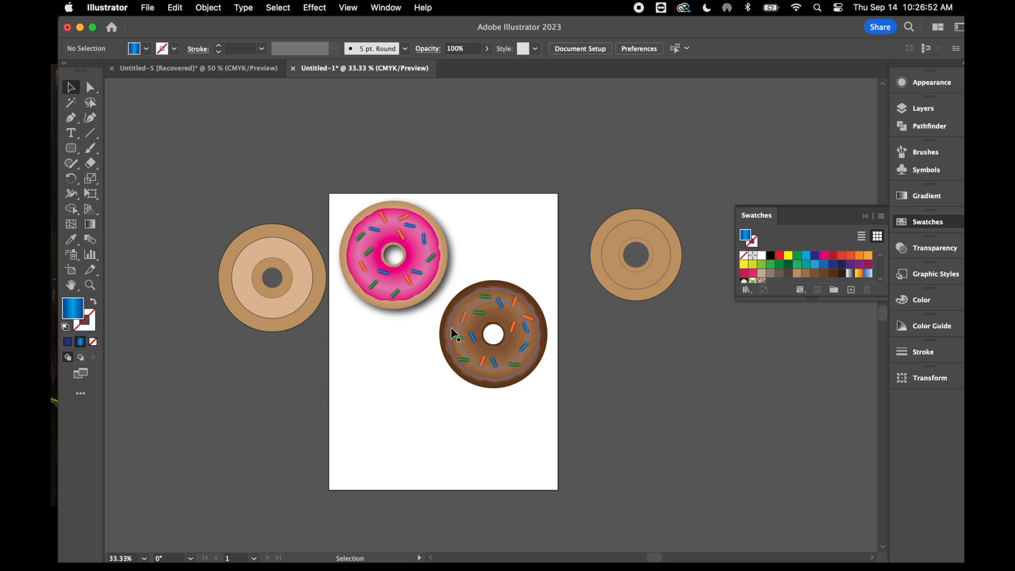
Select the dark brown base of the chocolate donut, leaving its icing and sprinkles unselected
left_click(534, 364)
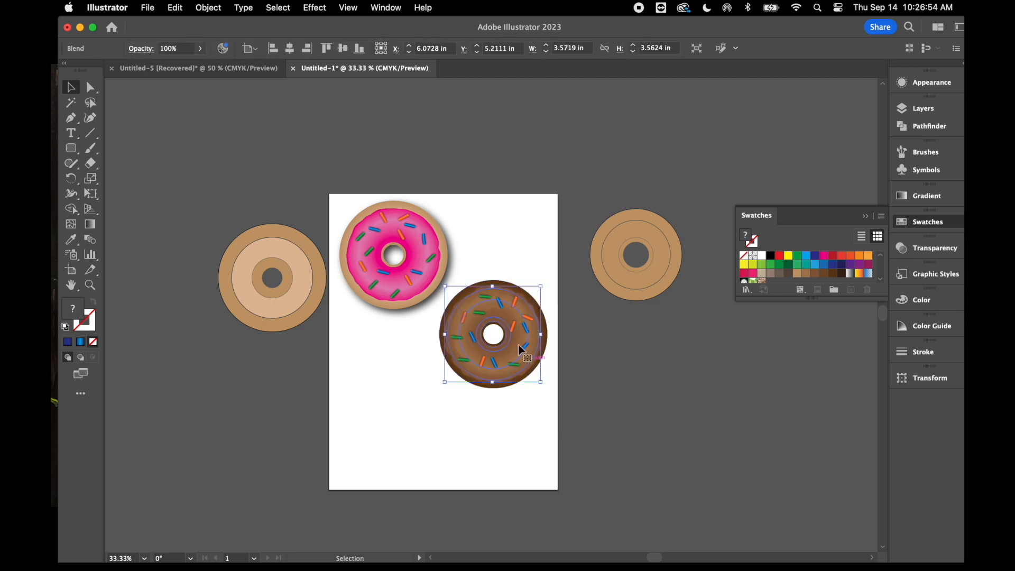
left_click(597, 356)
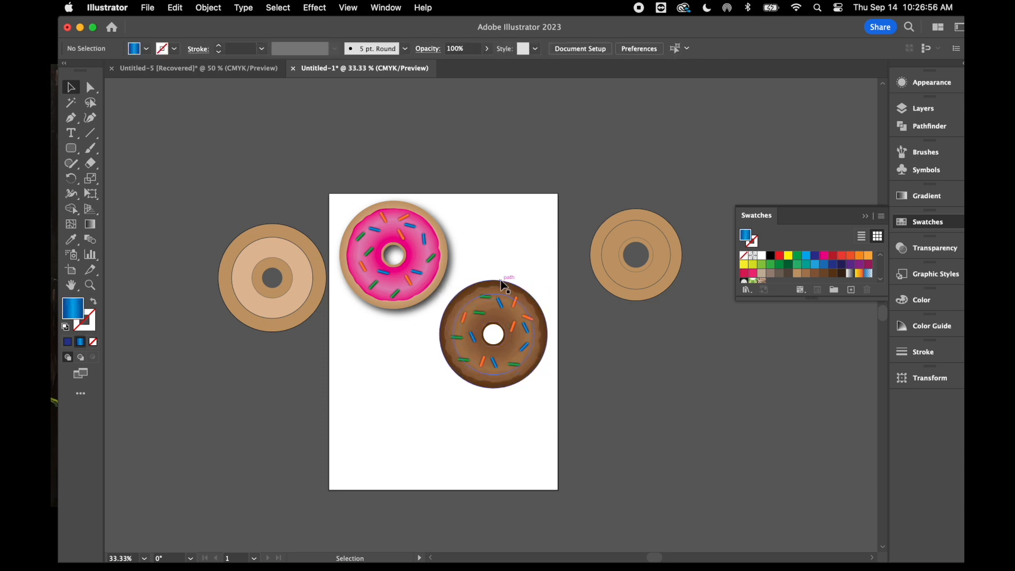
left_click(504, 288)
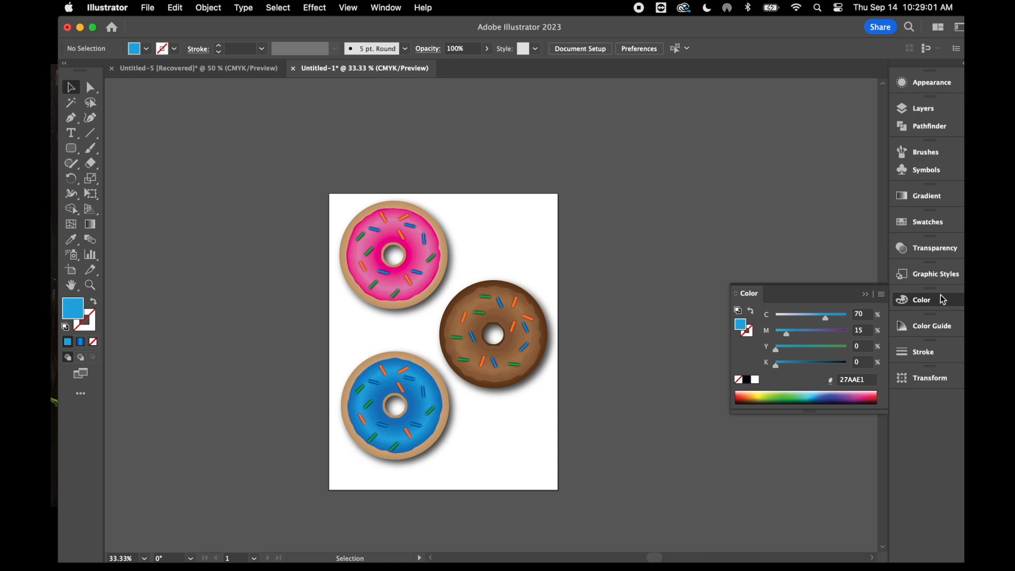
Lock Layer 1 containing the donuts, then add a new layer and place it below Layer 1
left_click(863, 293)
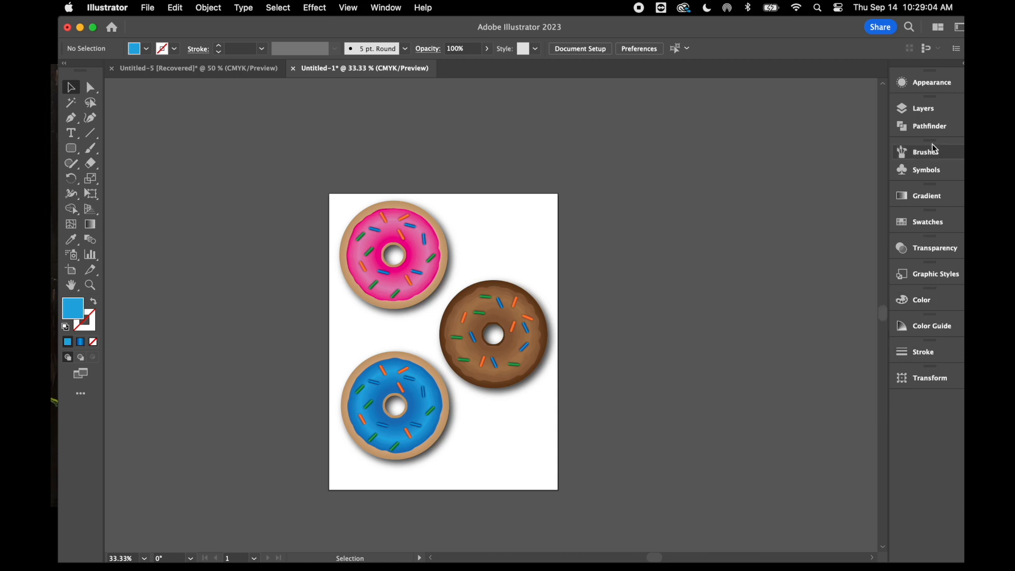
left_click(925, 107)
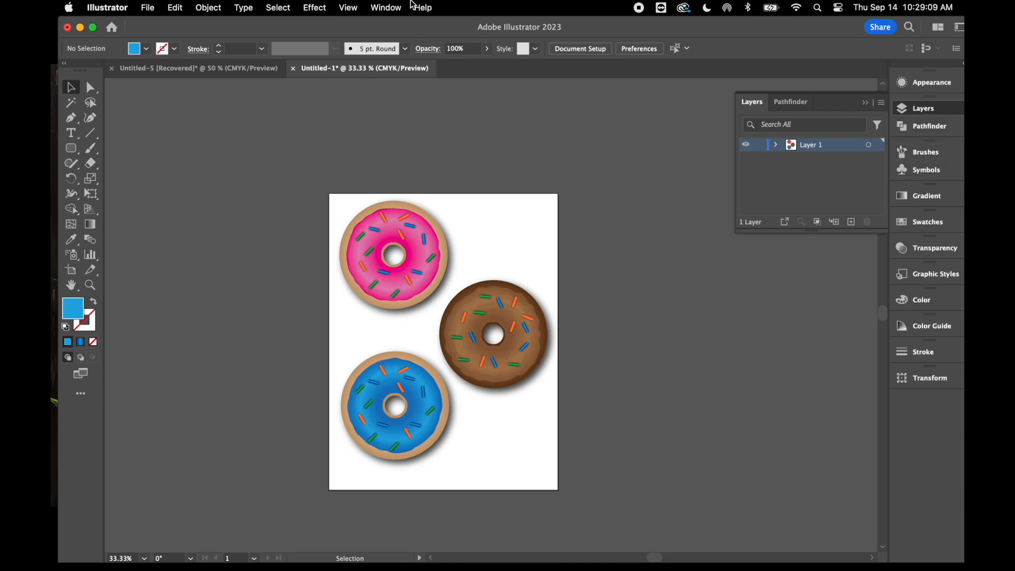
left_click(392, 10)
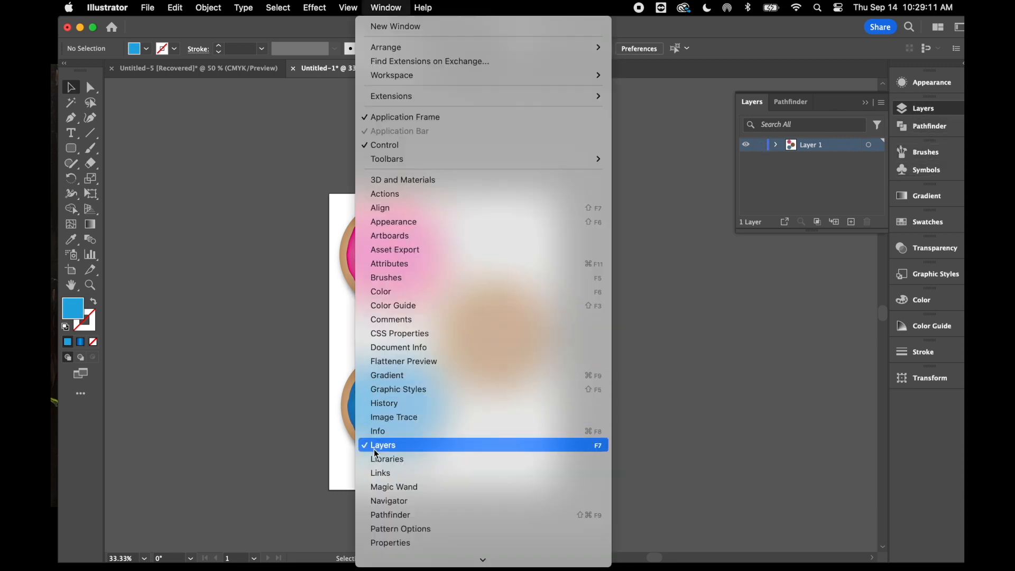
left_click(868, 107)
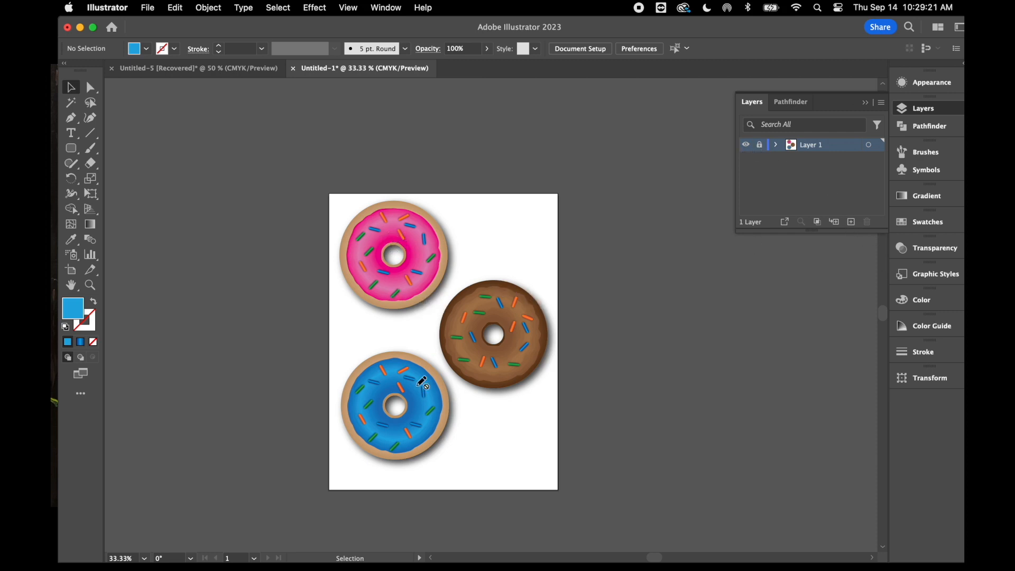
left_click(852, 222)
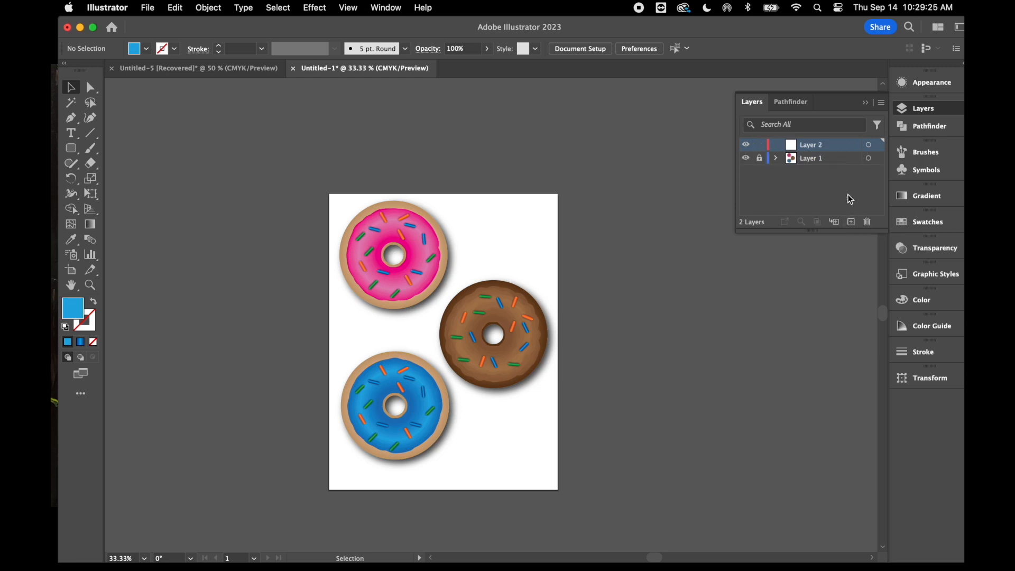
left_click_drag(834, 150, 832, 181)
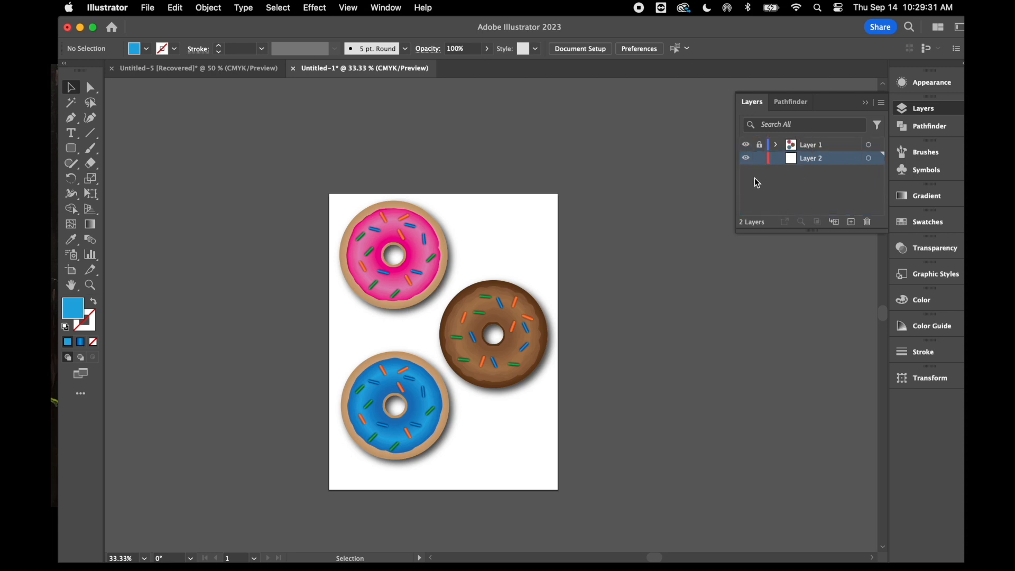
Draw a background rectangle covering the whole artboard on Layer 2
left_click(70, 148)
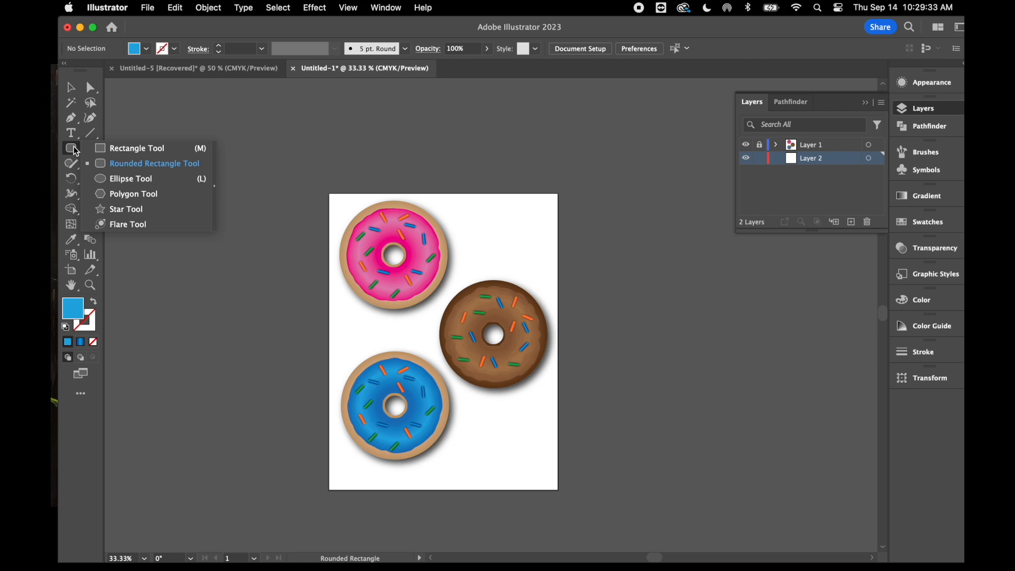
left_click(118, 148)
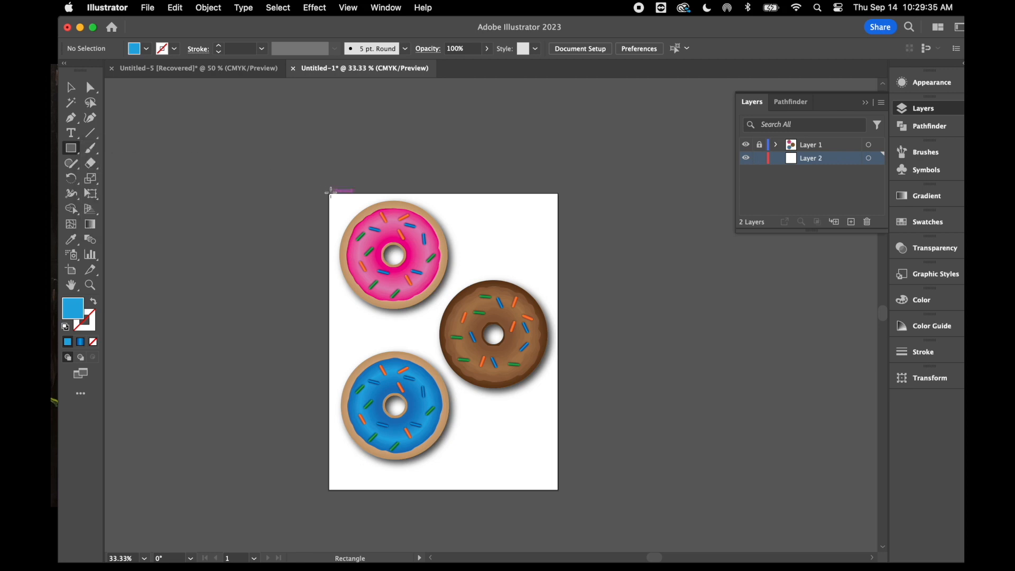
left_click_drag(331, 193, 558, 493)
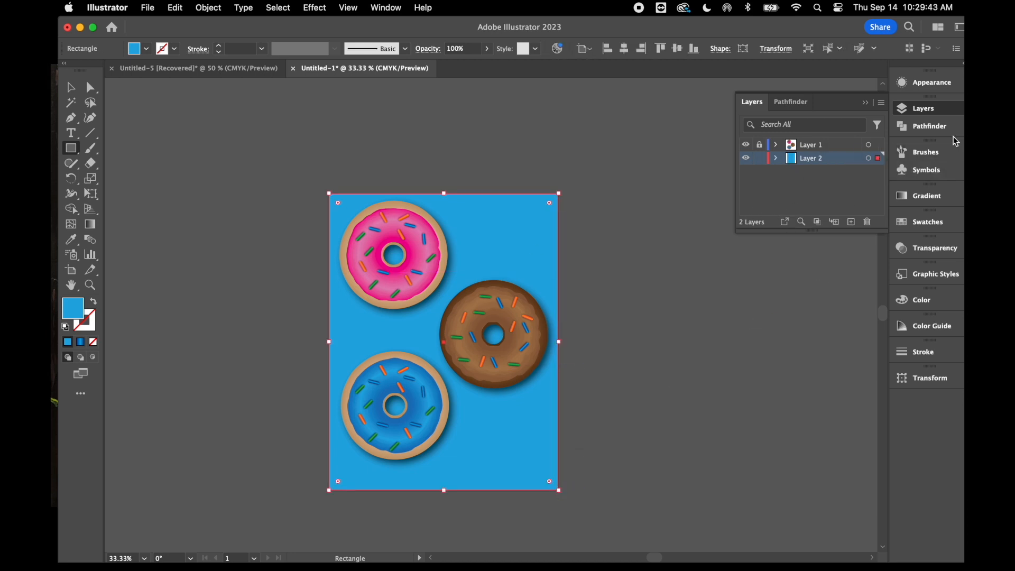
Try green, navy, orange and black-and-white gradient fills on the background rectangle, finishing with the teal swatch
left_click(918, 221)
left_click(799, 264)
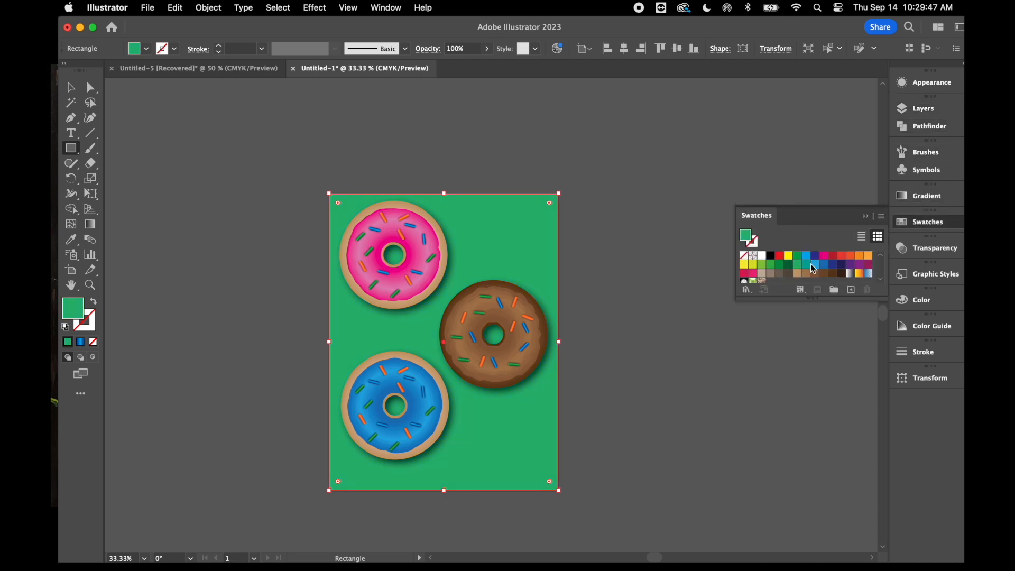
left_click(823, 264)
left_click(841, 264)
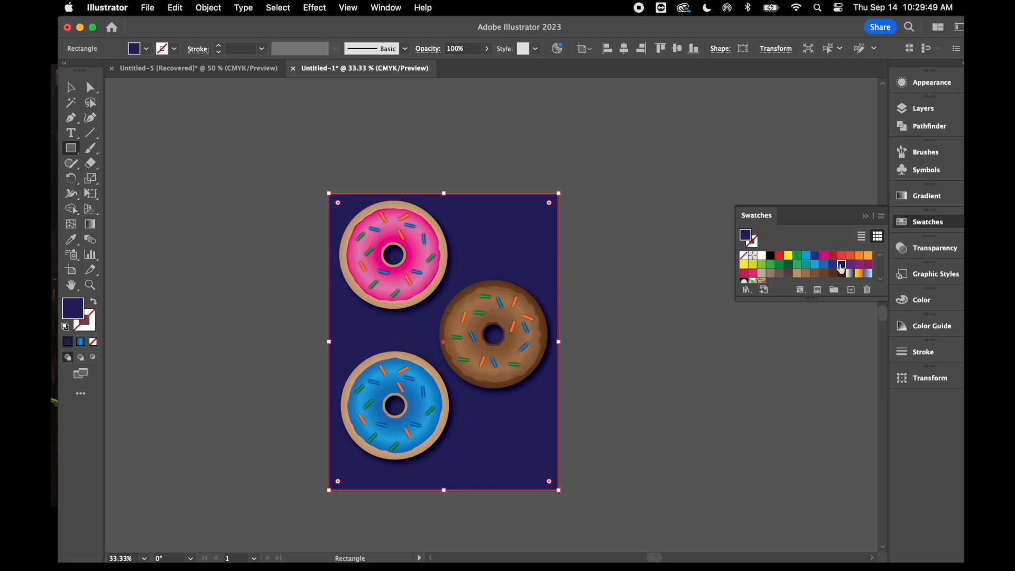
left_click(849, 264)
left_click(859, 256)
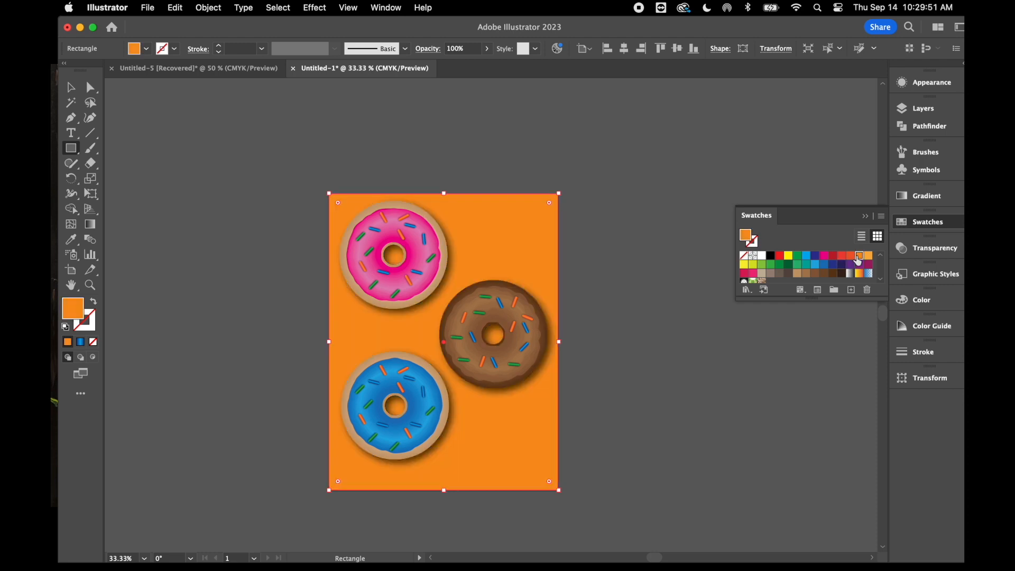
left_click(851, 273)
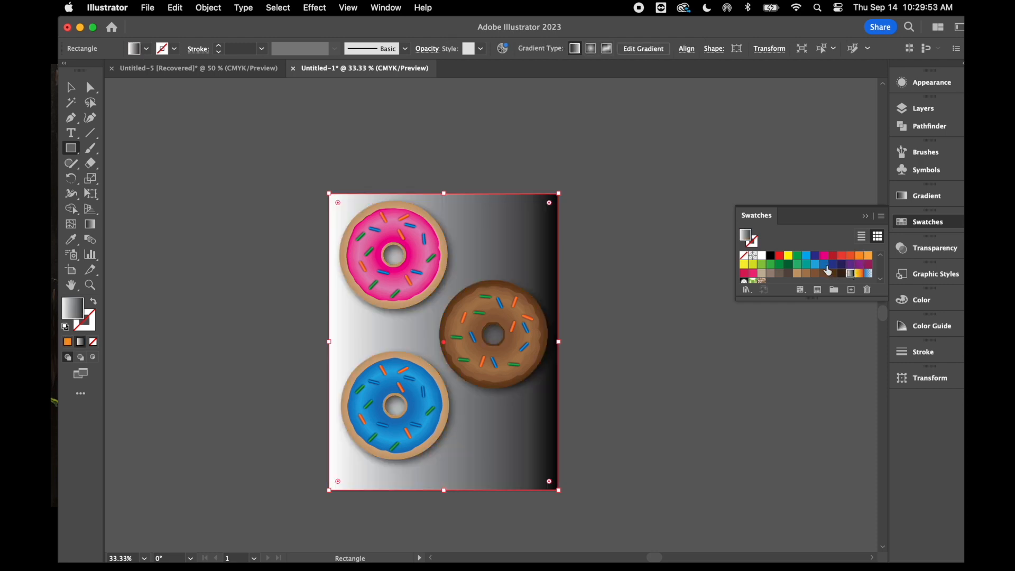
left_click(823, 265)
left_click(807, 265)
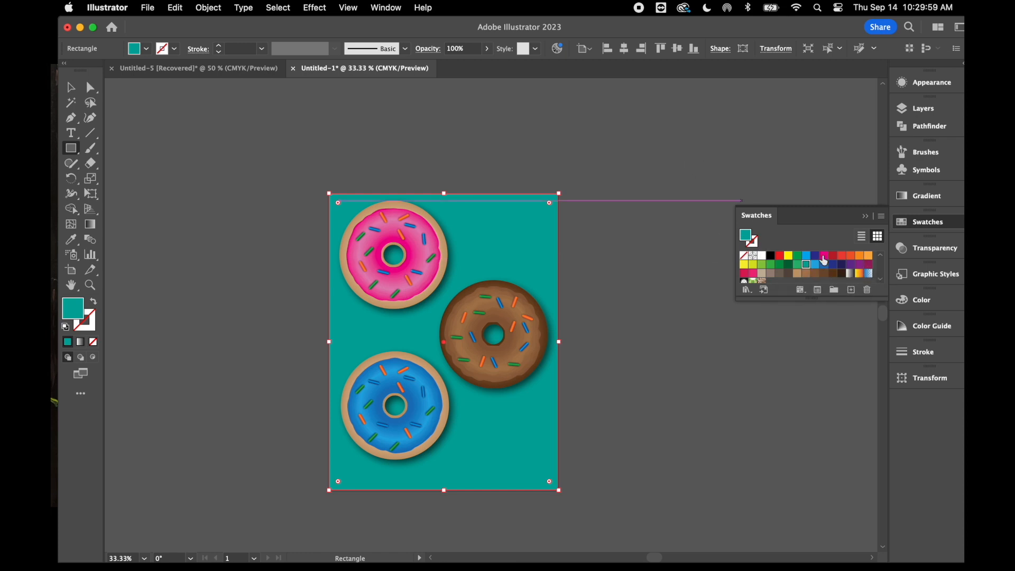
left_click(865, 217)
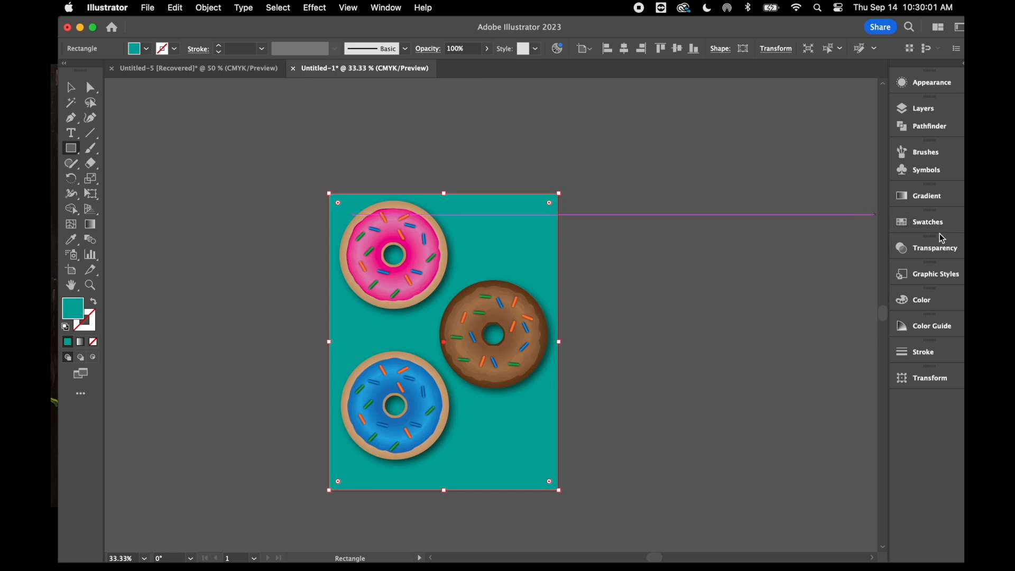
Lock Layer 2 with the background, unlock Layer 1 and make Layer 1 the active layer
left_click(921, 109)
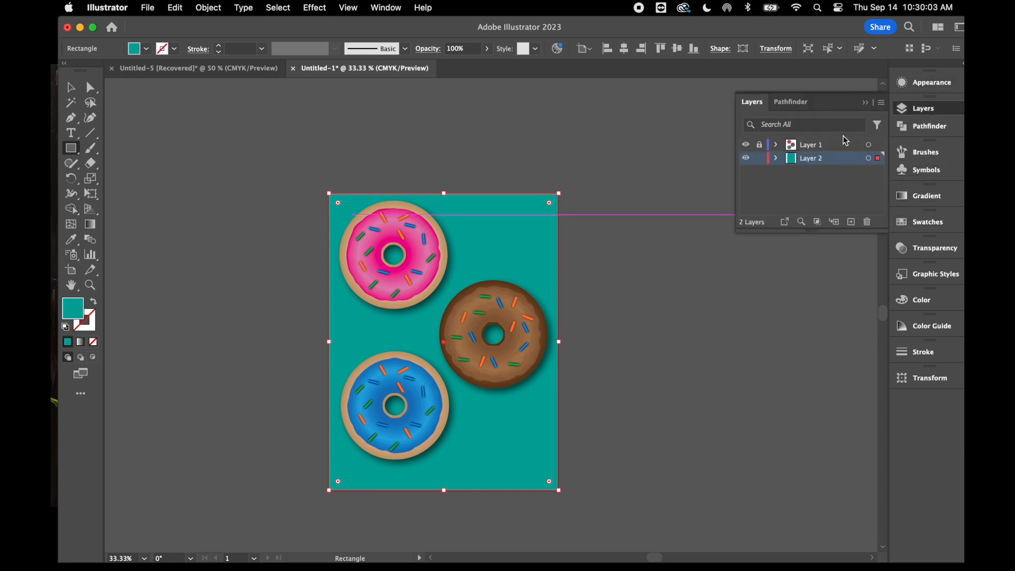
left_click(759, 158)
left_click(759, 145)
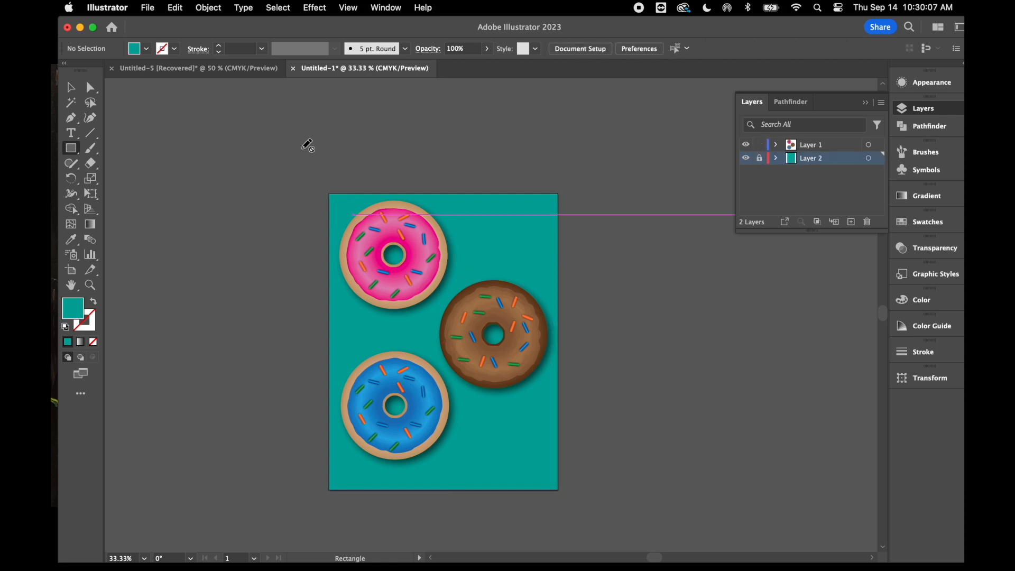
left_click(830, 146)
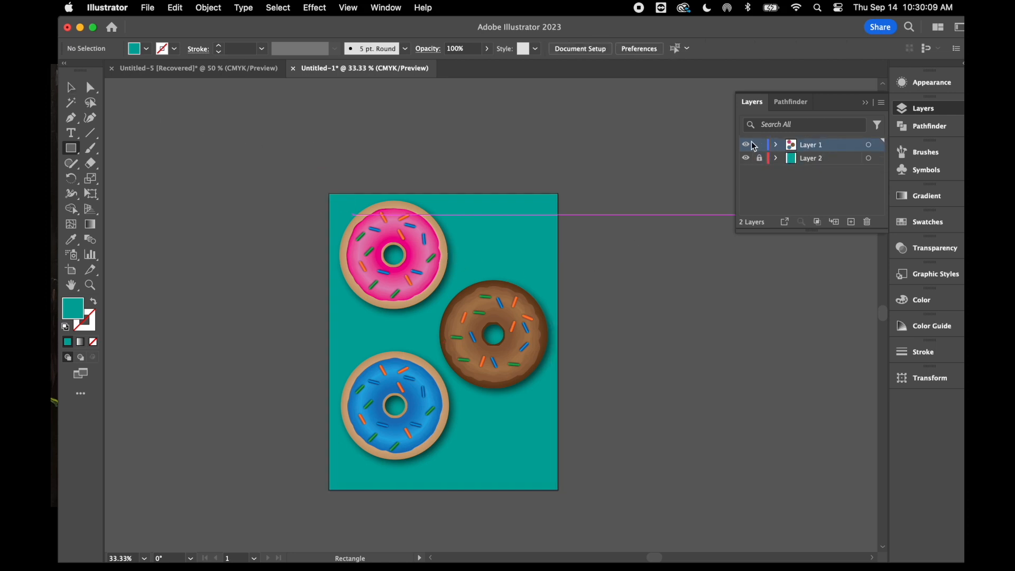
Select all three donuts, move them slightly down together to center them on the teal background, and deselect them
left_click(71, 88)
left_click_drag(348, 183, 436, 301)
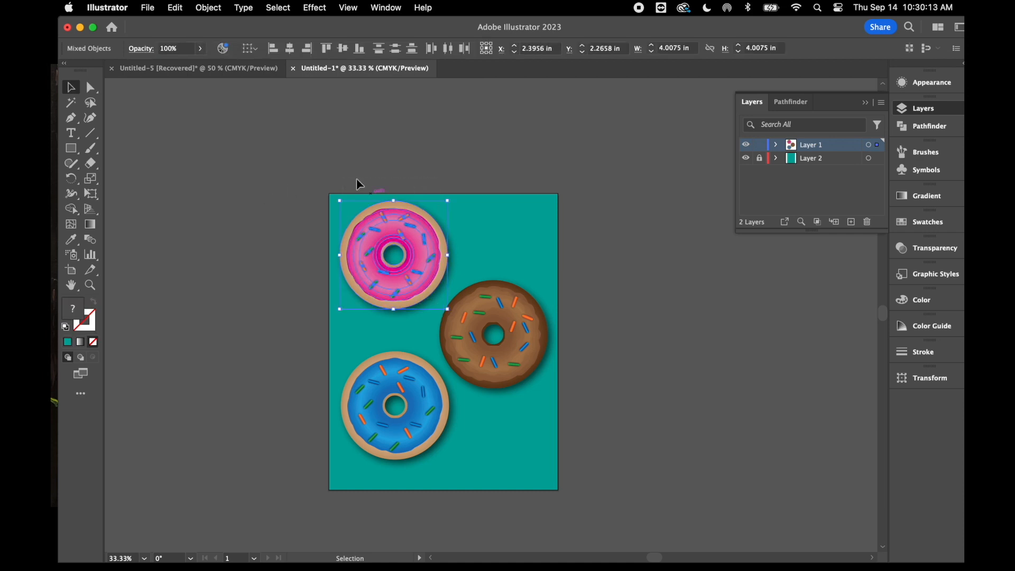
left_click(342, 164)
left_click_drag(544, 466, 544, 468)
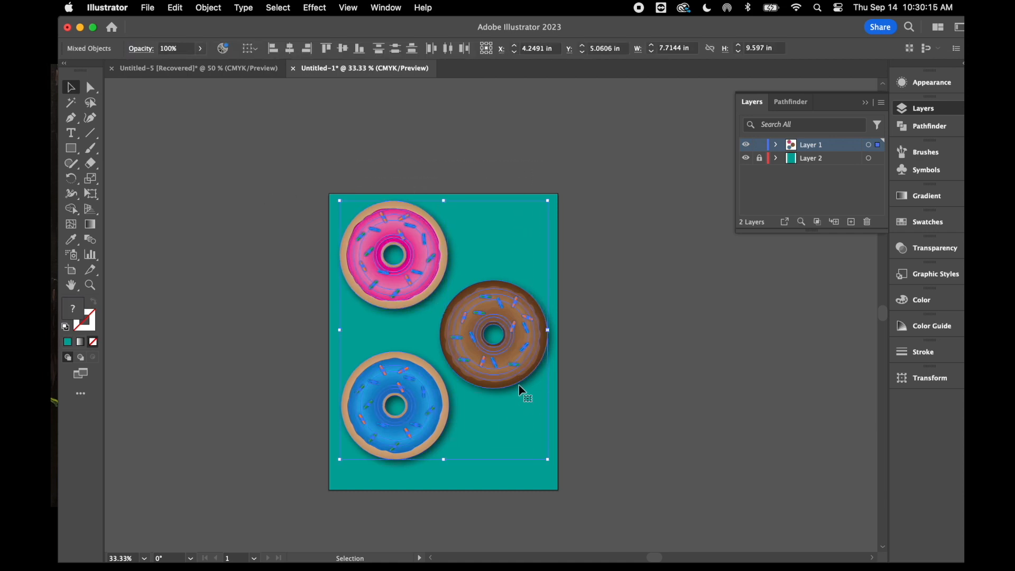
left_click_drag(508, 385, 511, 403)
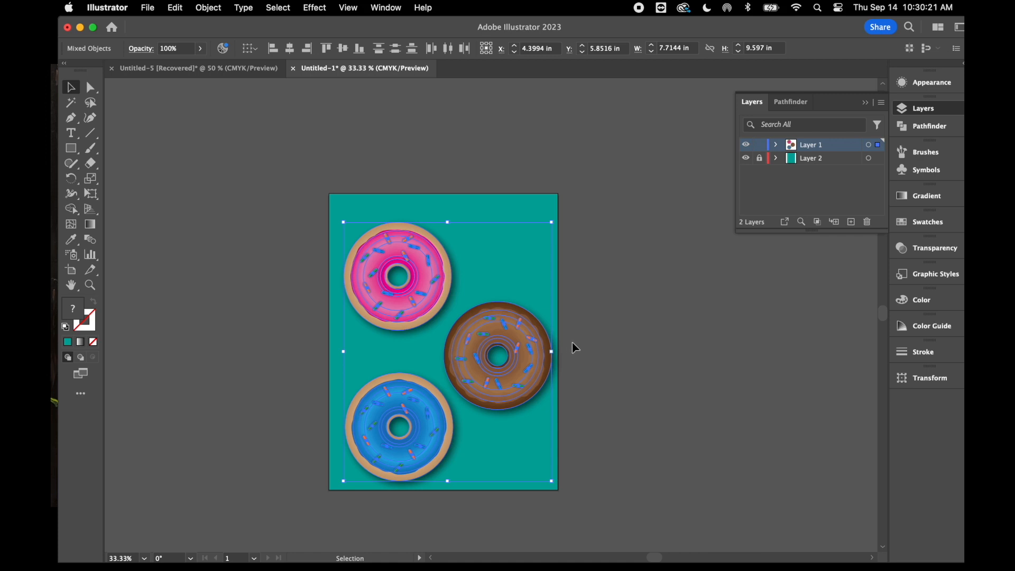
left_click_drag(467, 369, 499, 364)
left_click_drag(642, 290, 640, 289)
left_click(644, 294)
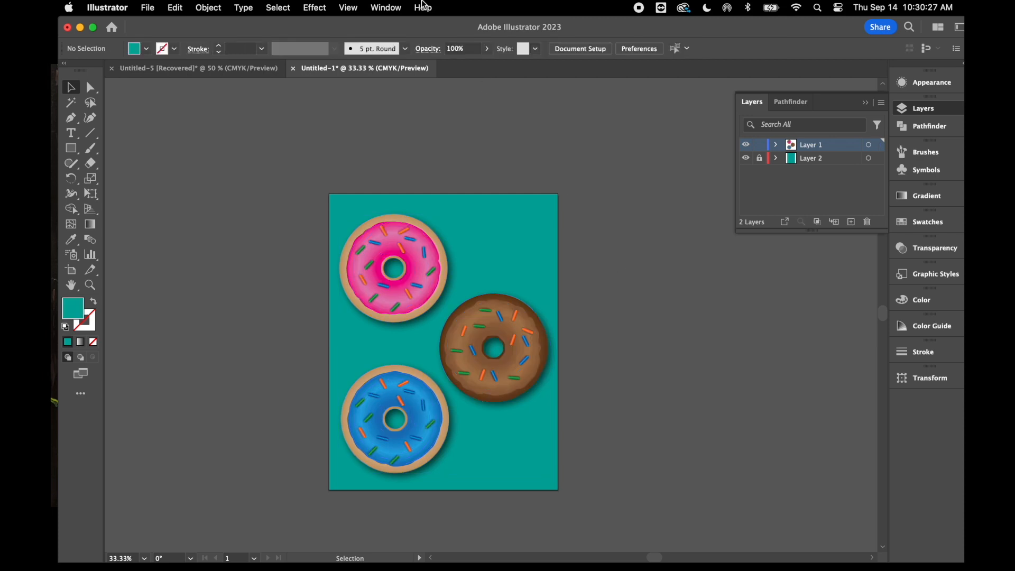
View the finished donut artwork in Presentation Mode
left_click(354, 9)
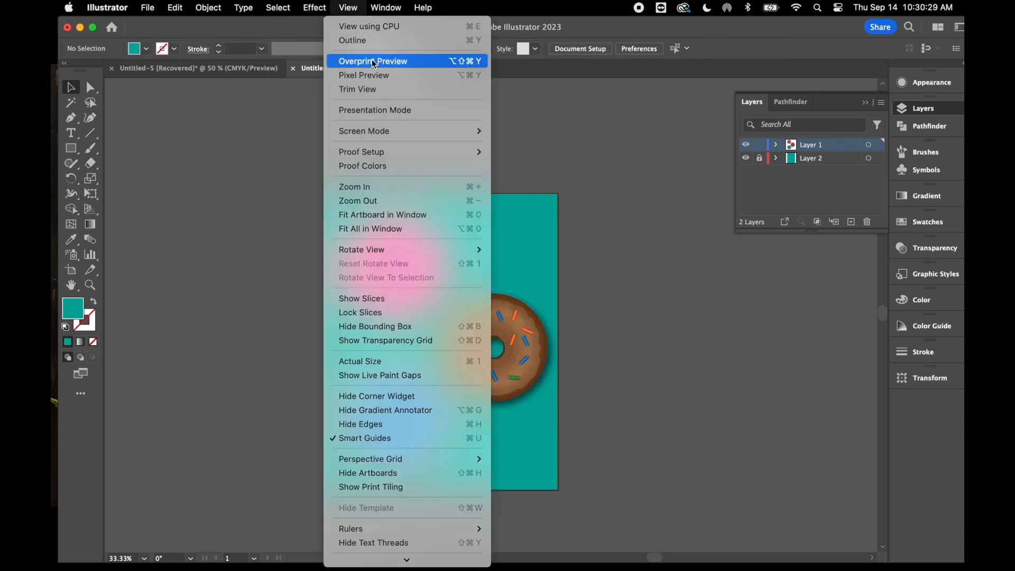
left_click(391, 112)
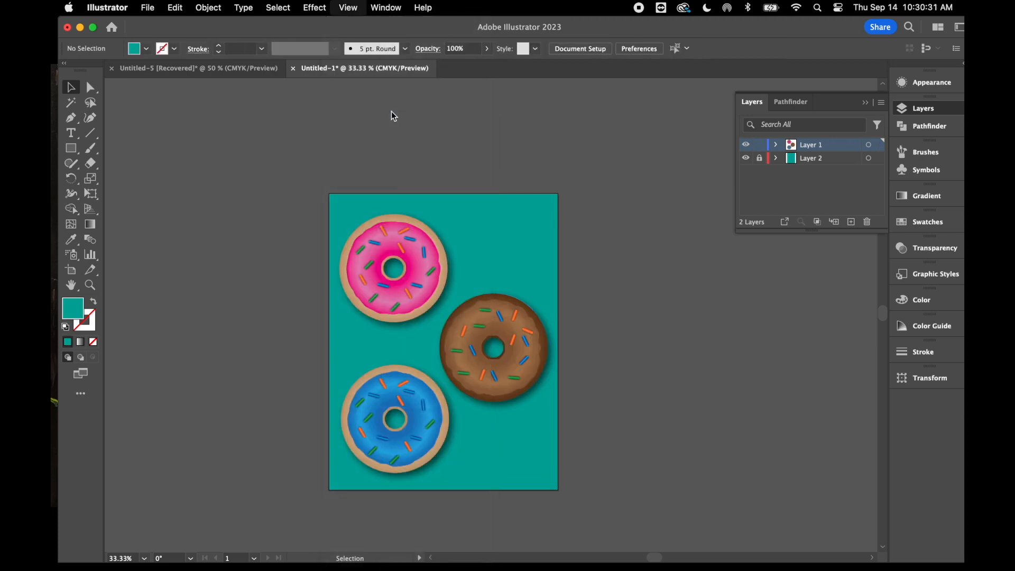